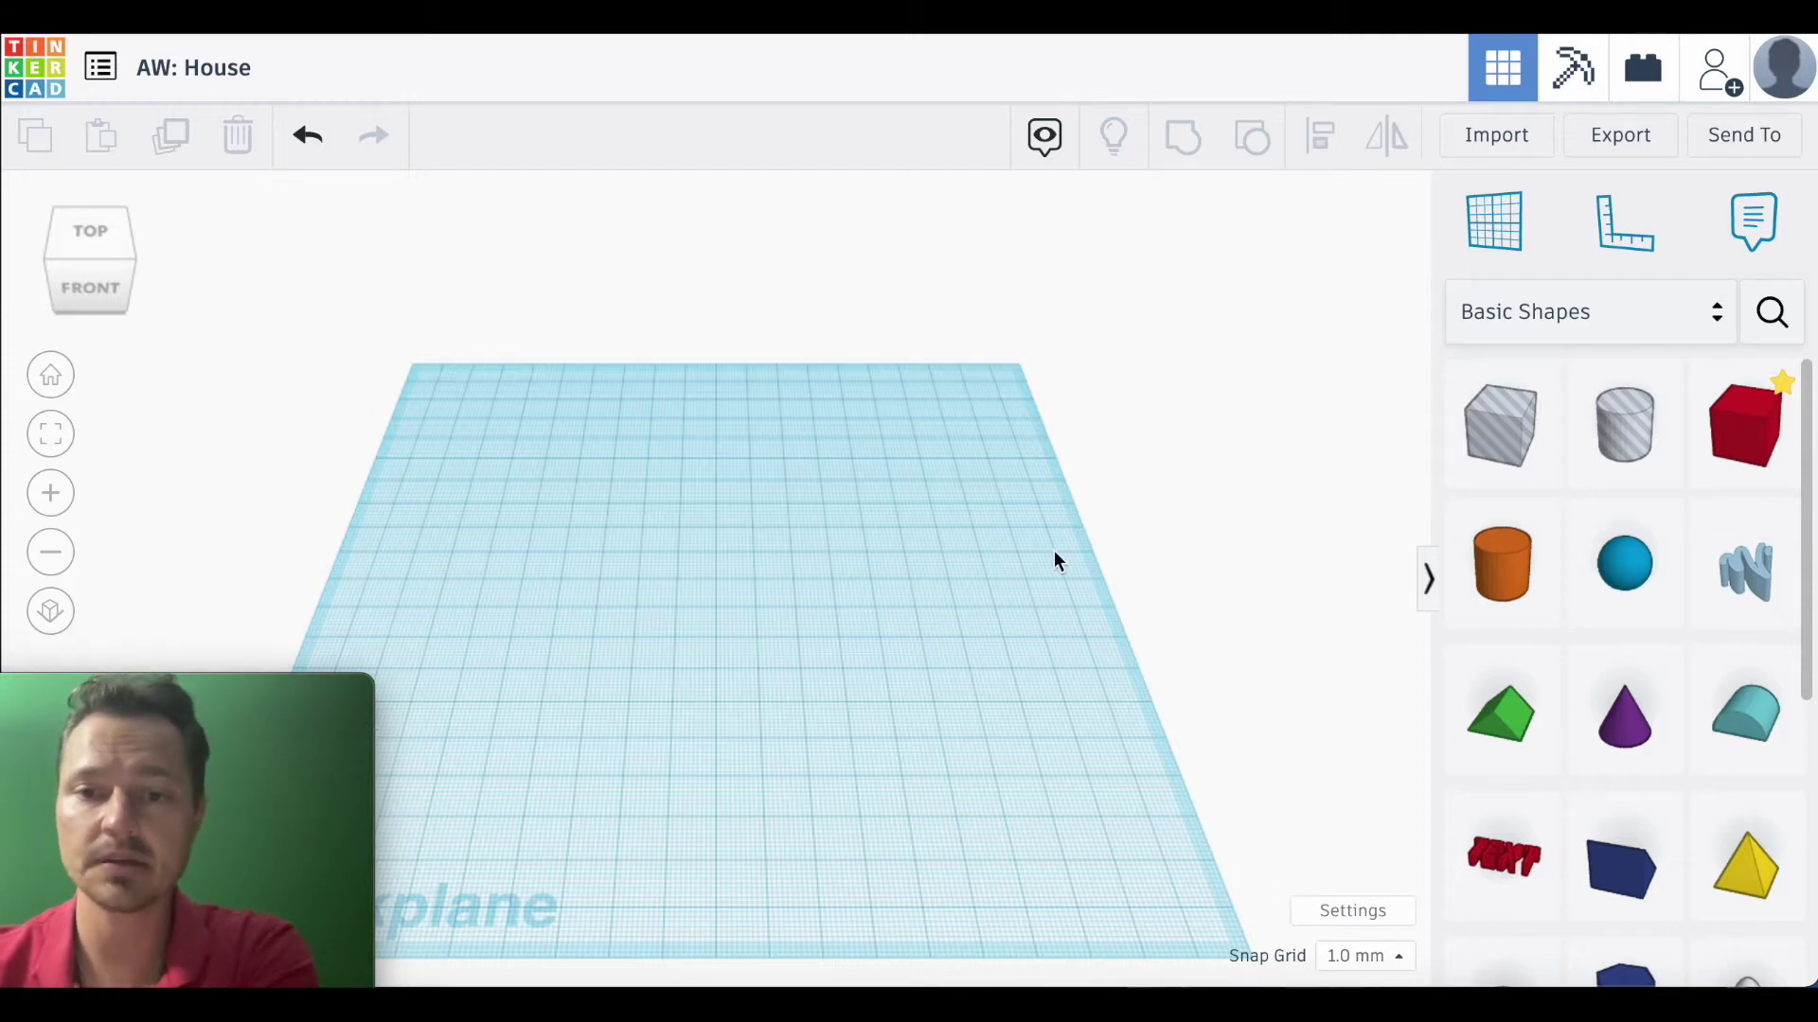
- Place a red box on the workplane and set its width to 60 mm
left_click_drag(1761, 430, 661, 587)
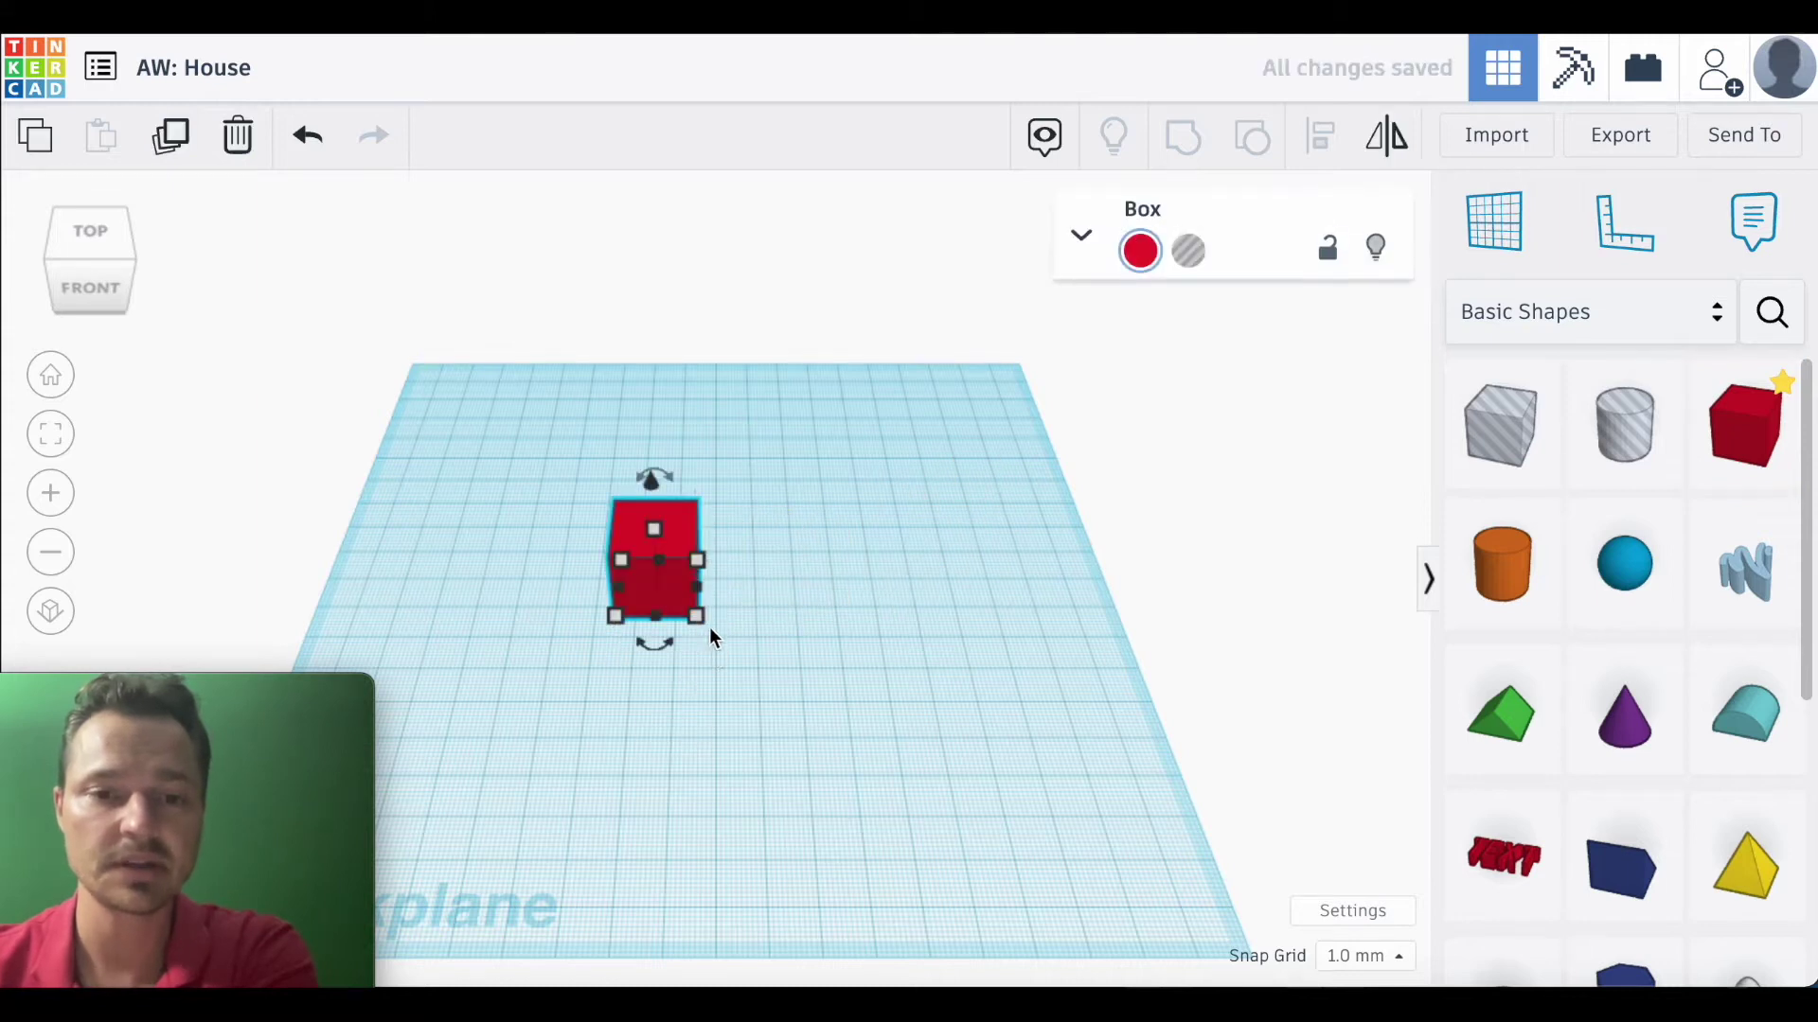
scroll(708, 627, "up", 3)
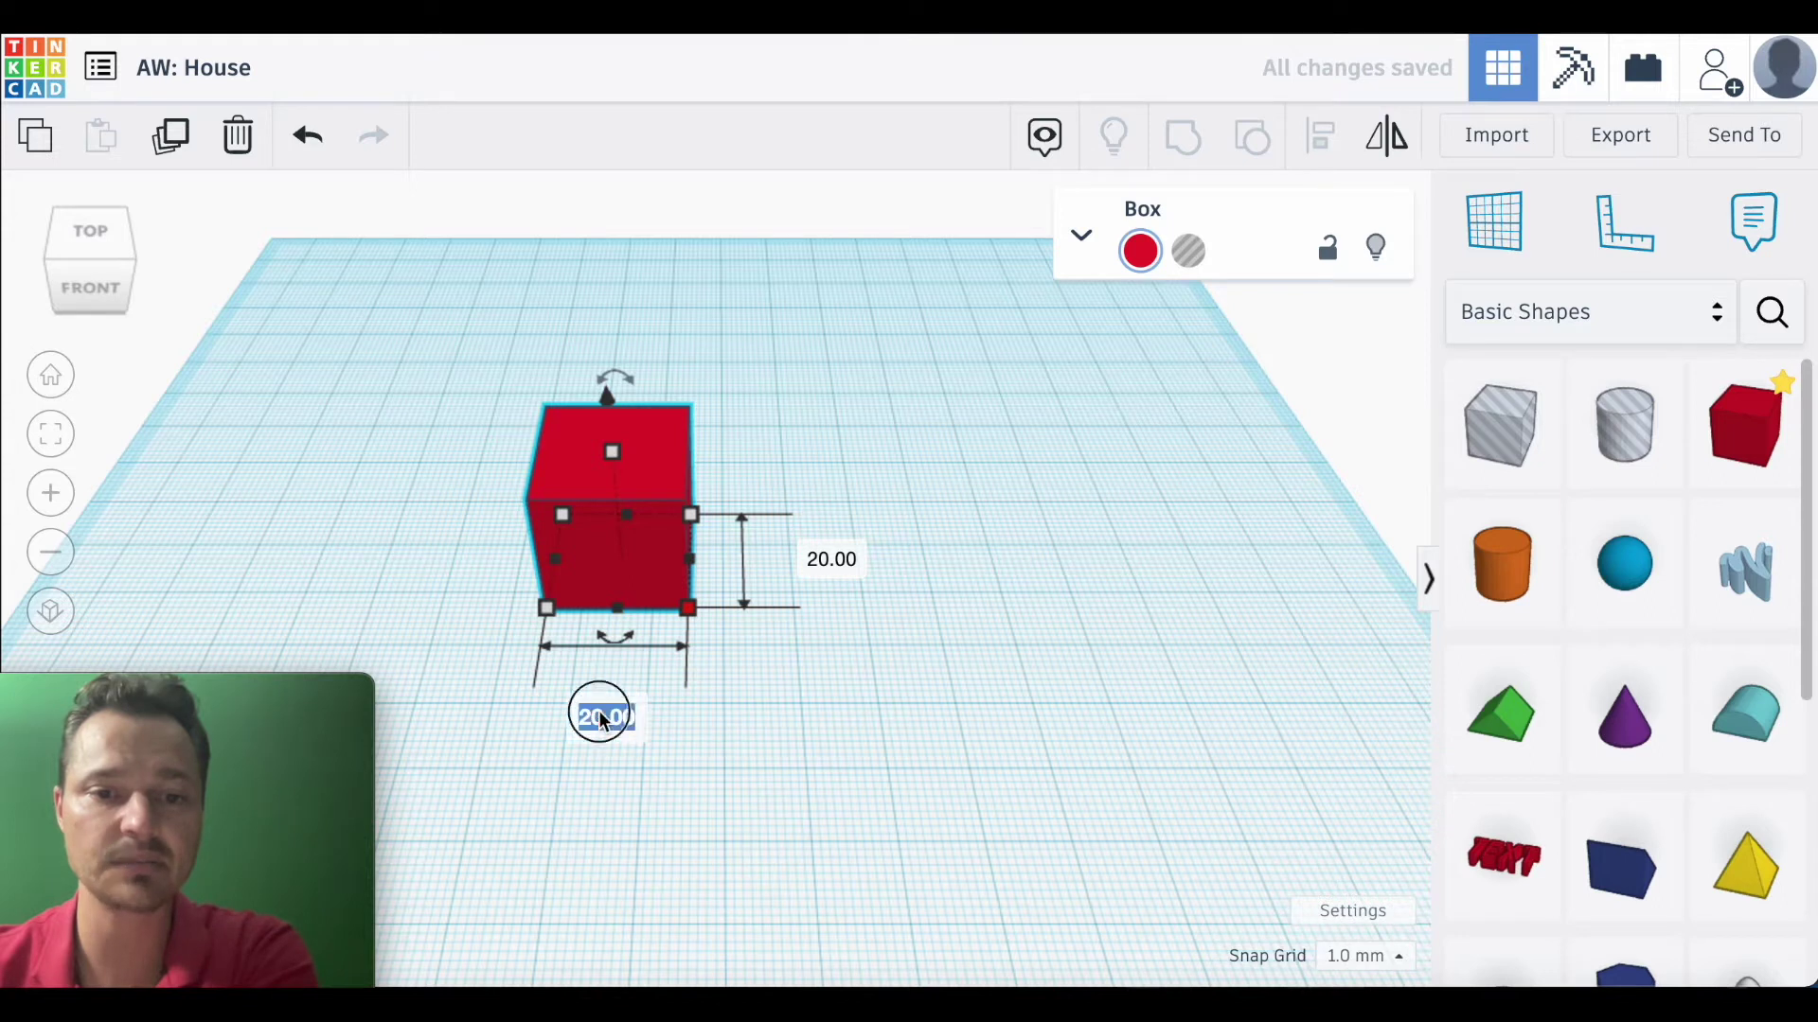
type("60")
key("Return")
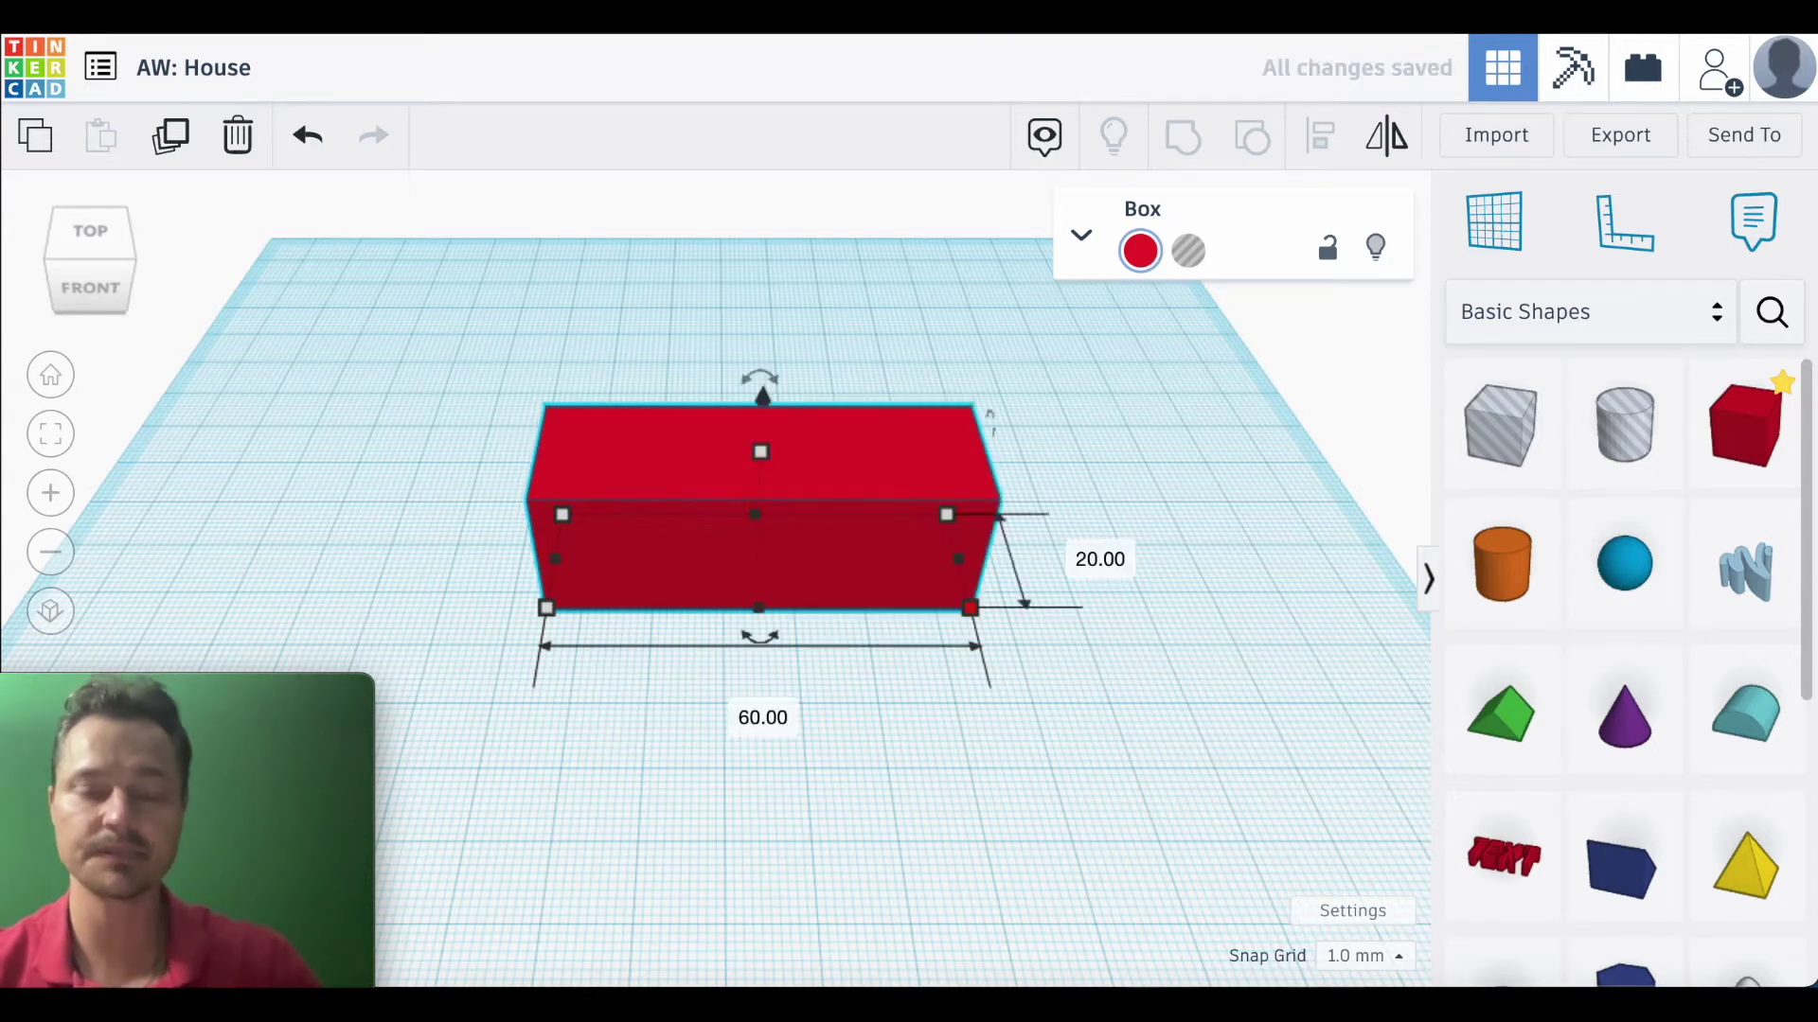
left_click(914, 767)
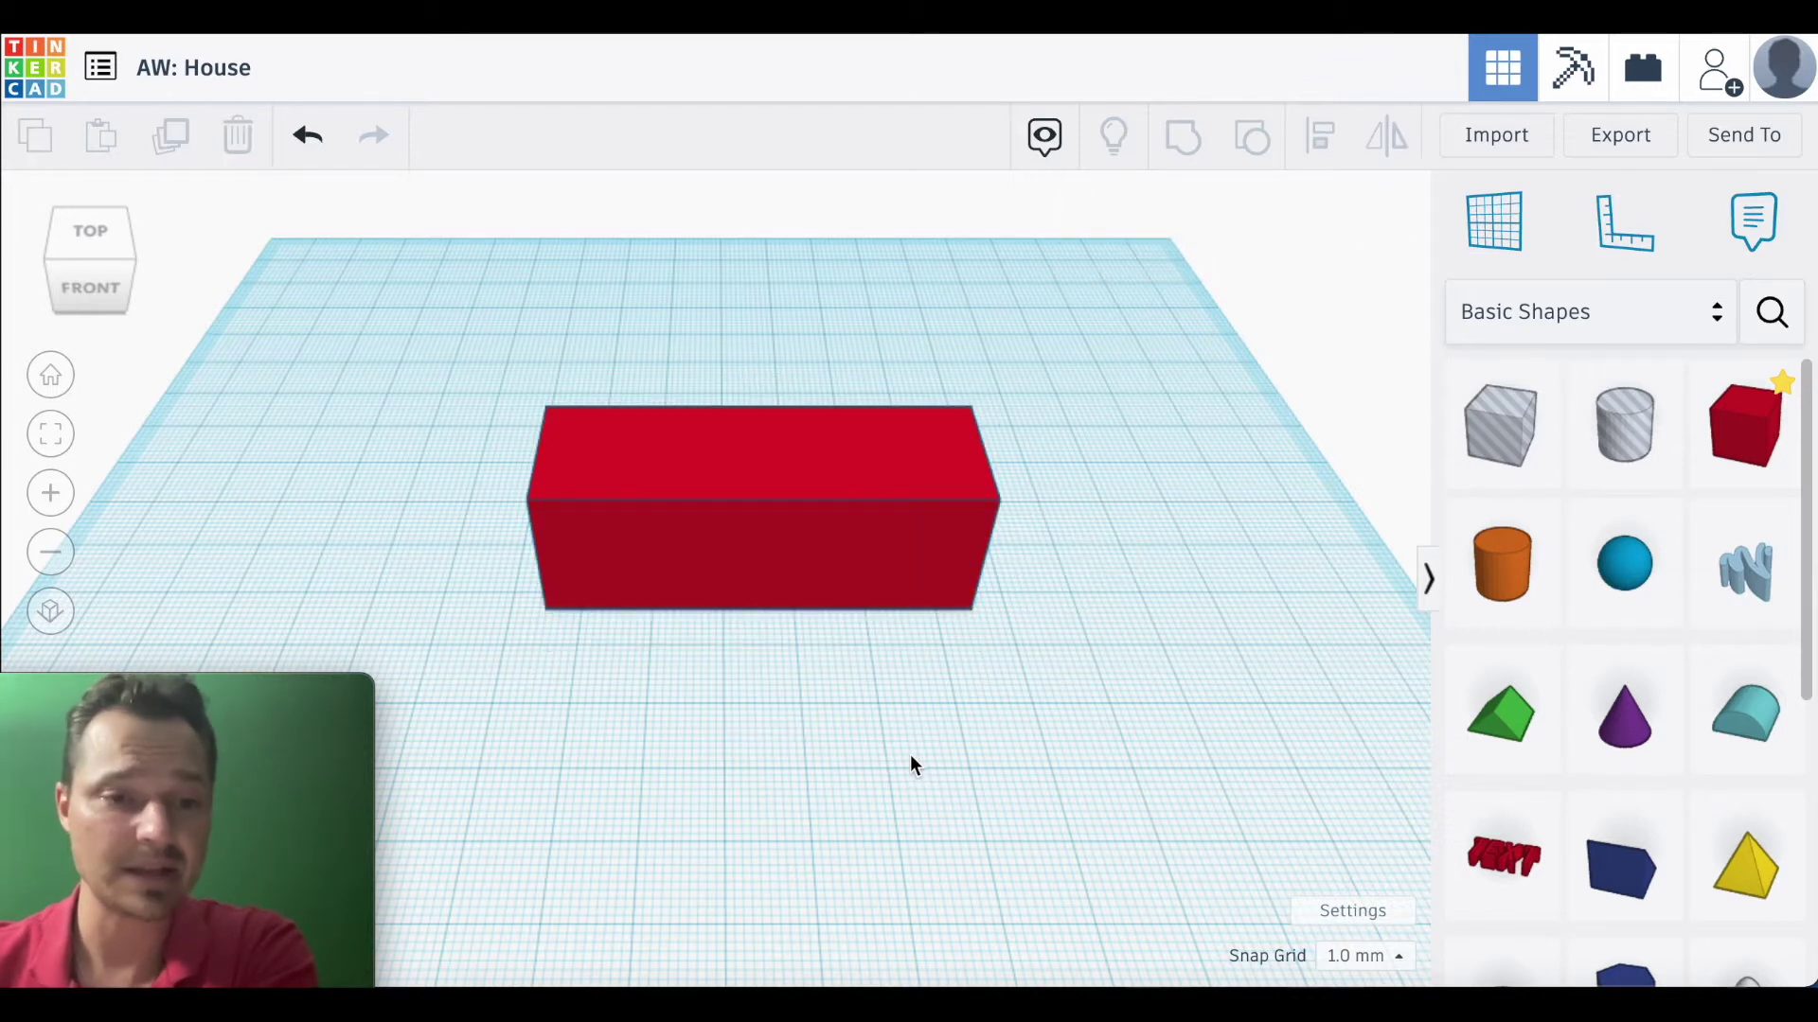
- Drop a green roof shape onto the workplane and stretch its width to 60 mm
left_click_drag(1510, 730, 577, 578)
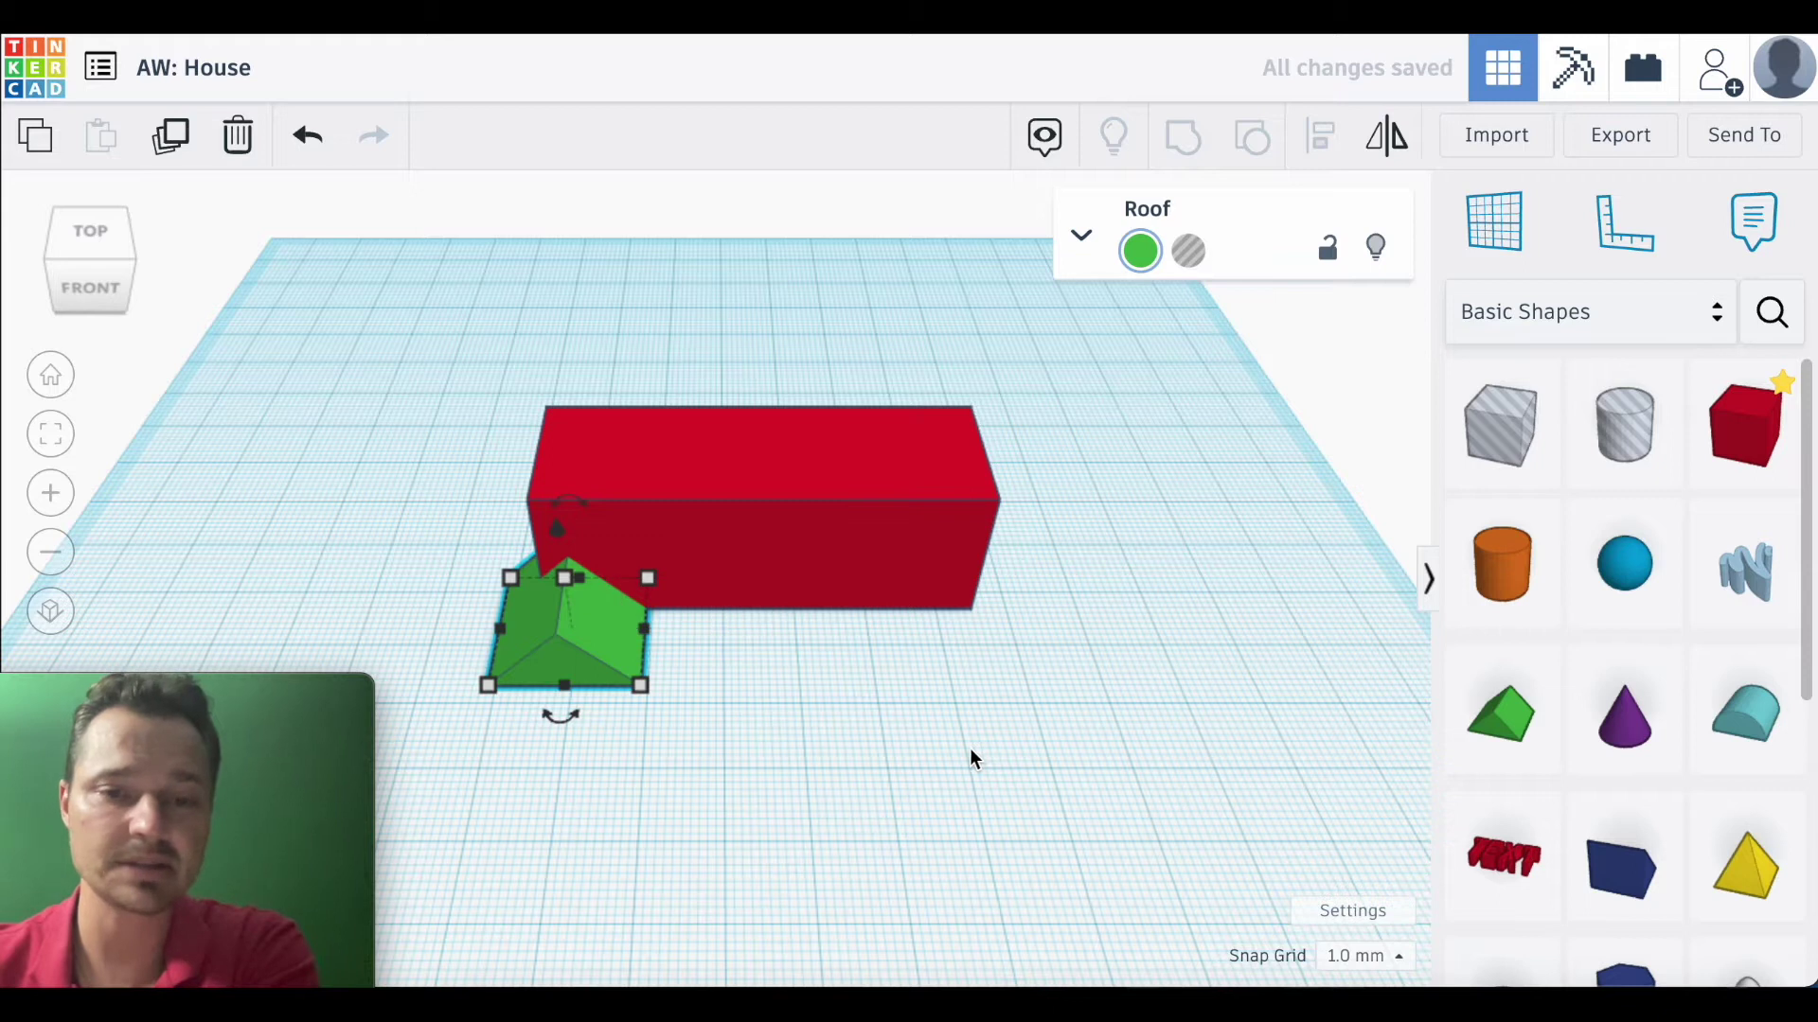
mouse_move(849, 746)
right_mouse_down()
mouse_move(794, 634)
mouse_move(852, 681)
mouse_move(860, 706)
mouse_move(837, 712)
right_mouse_up()
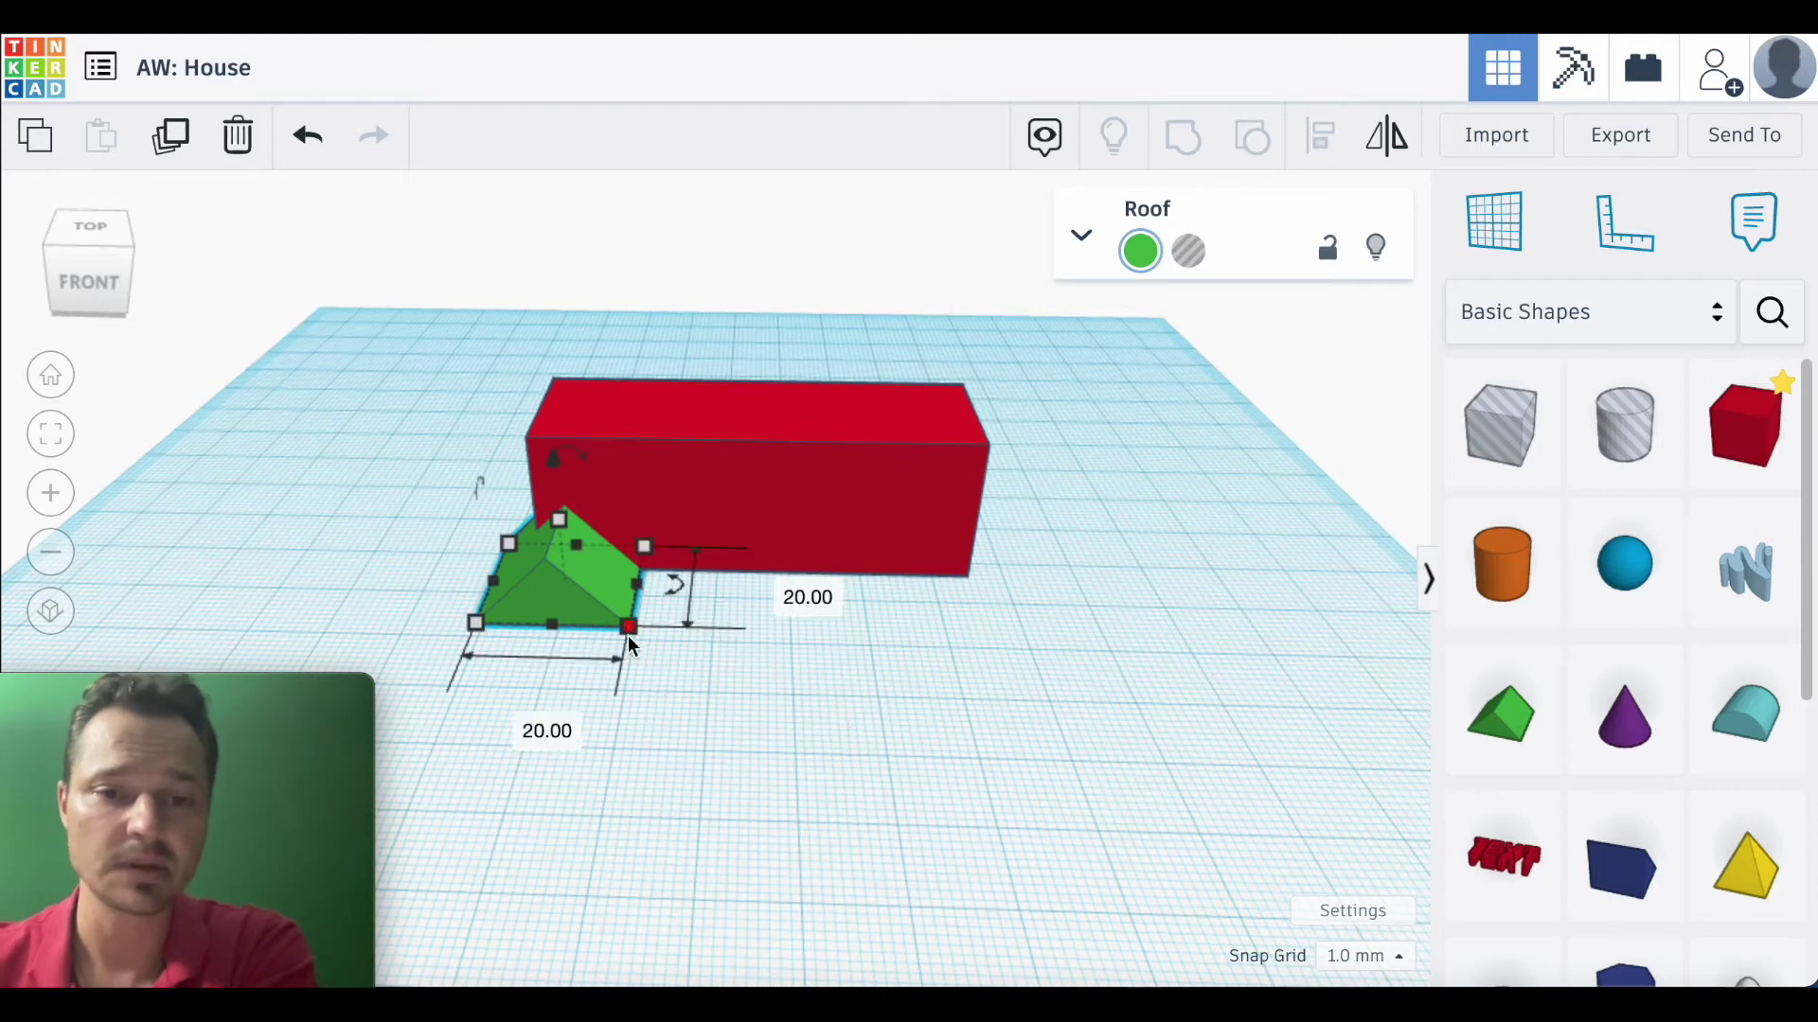
left_click(628, 627)
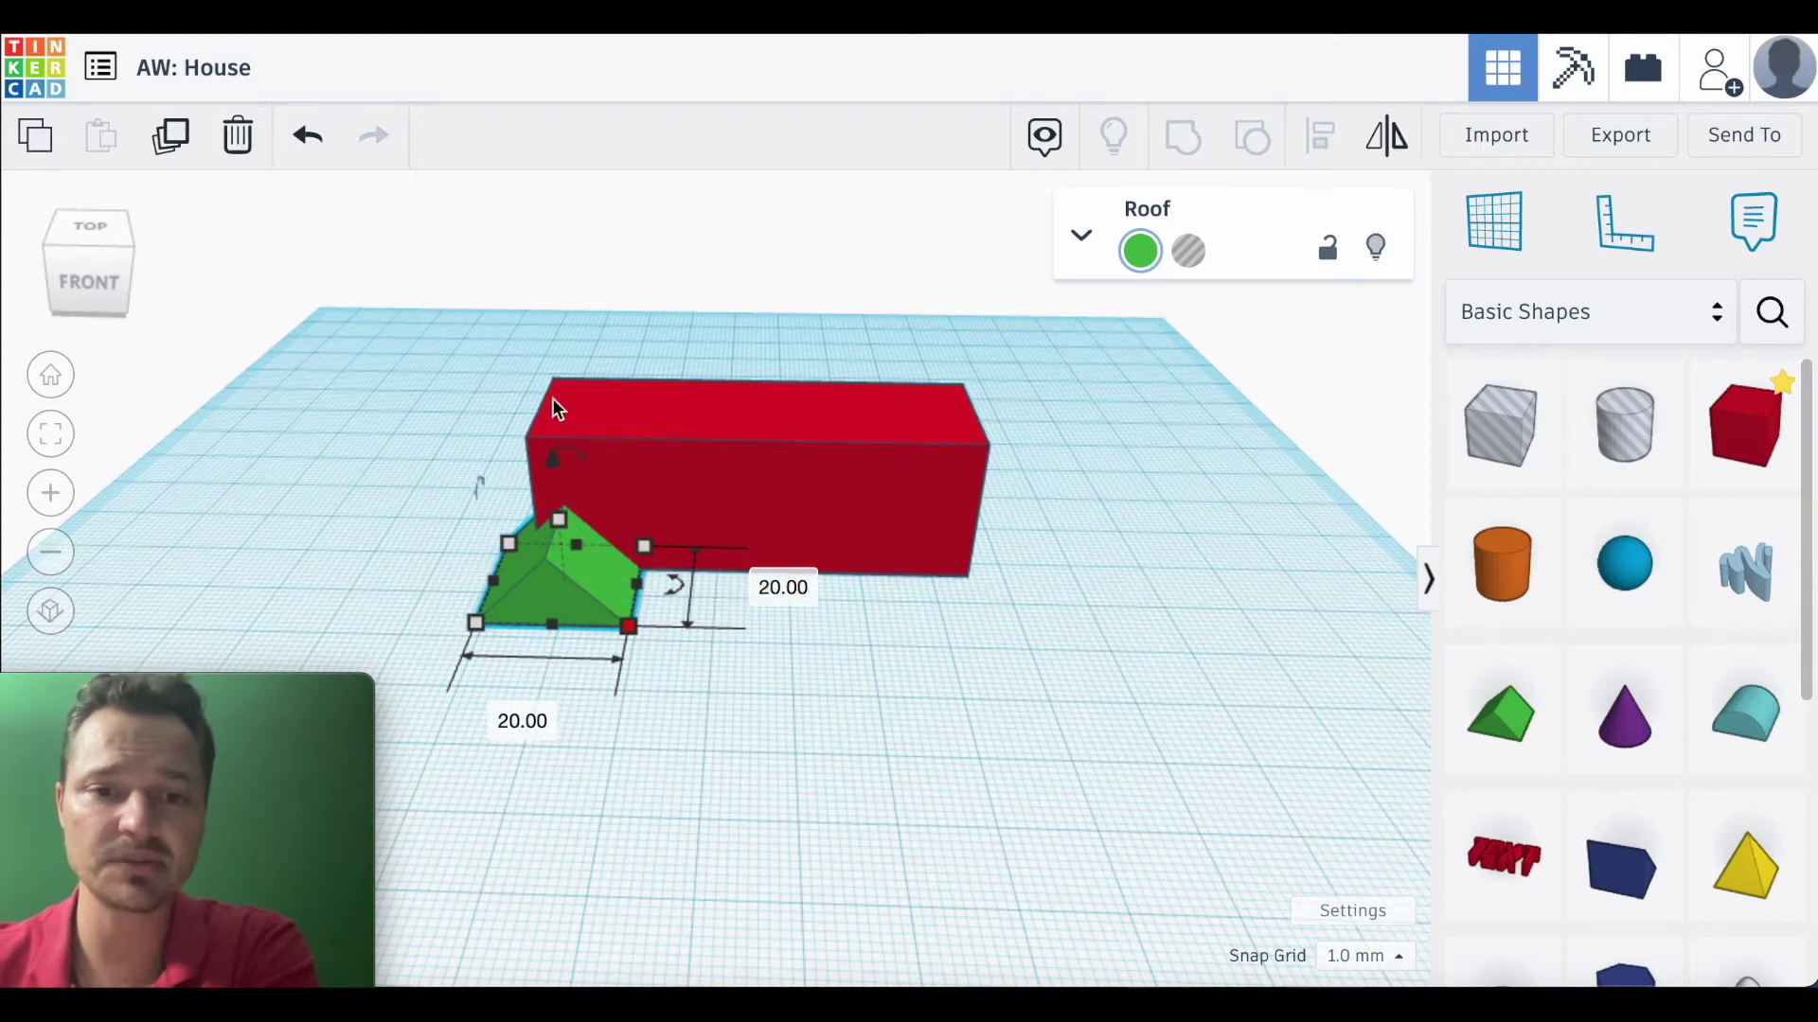
left_click(537, 723)
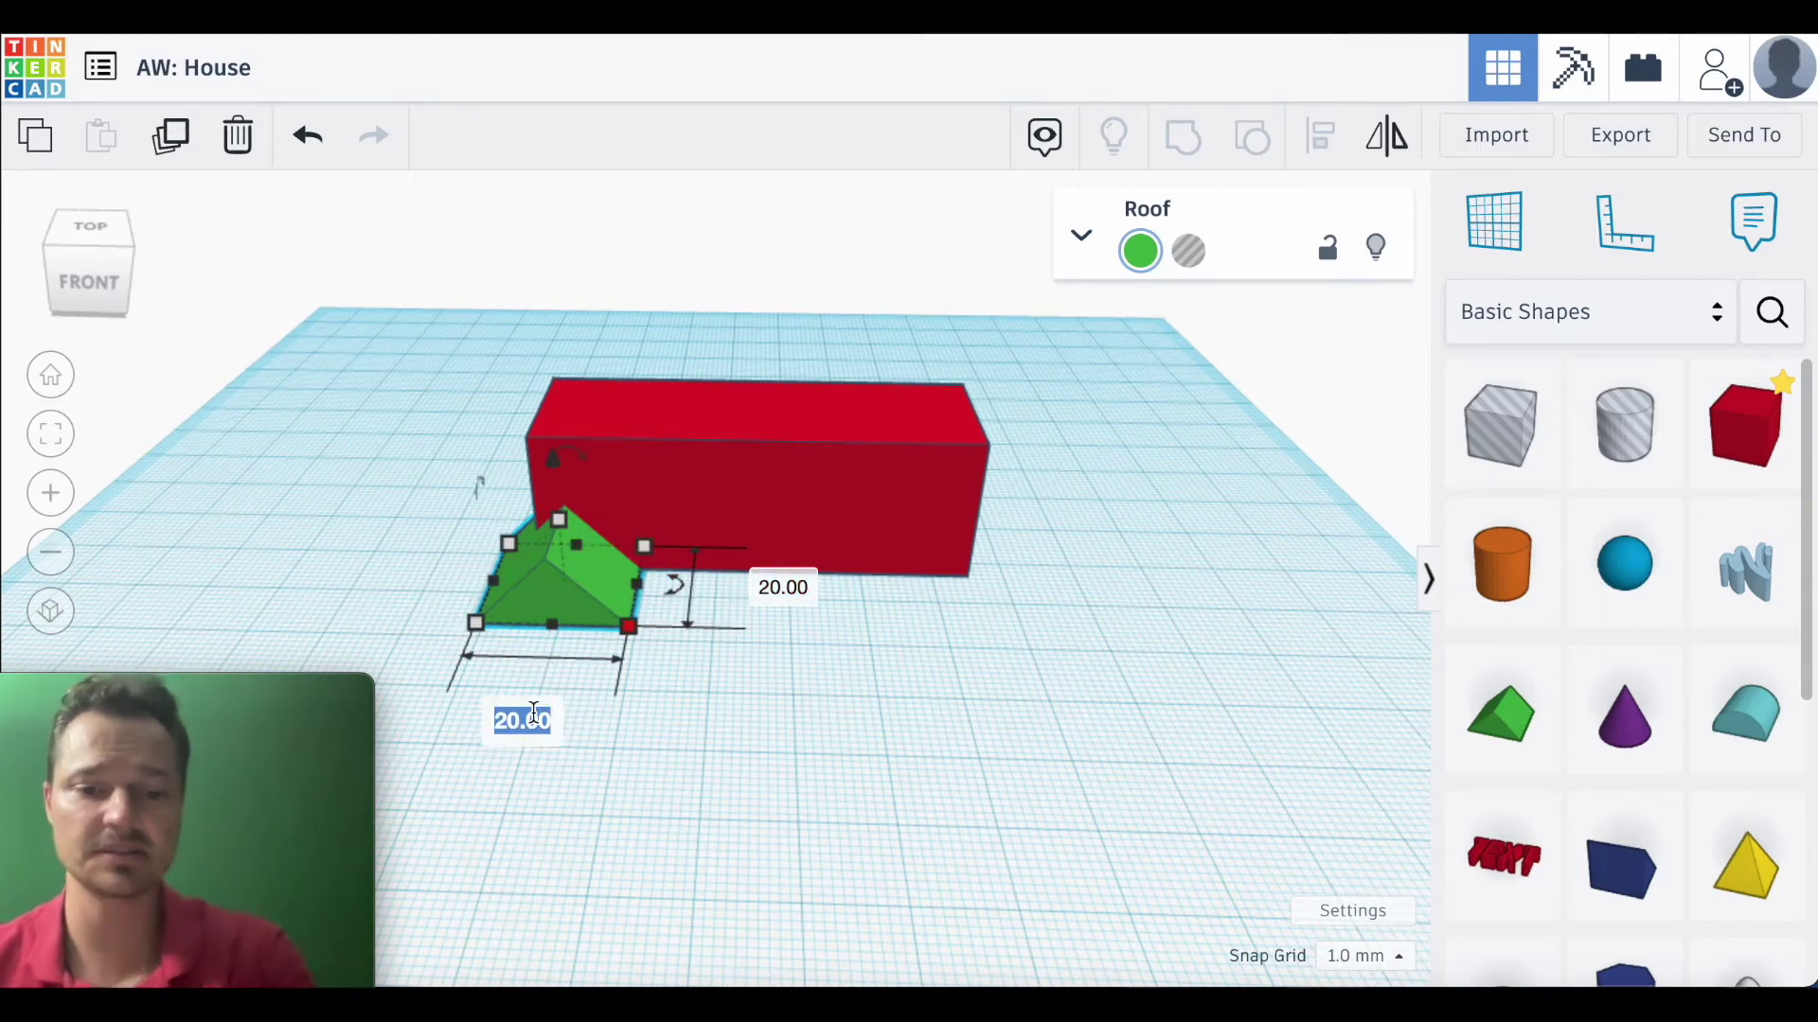
type("60")
key("Return")
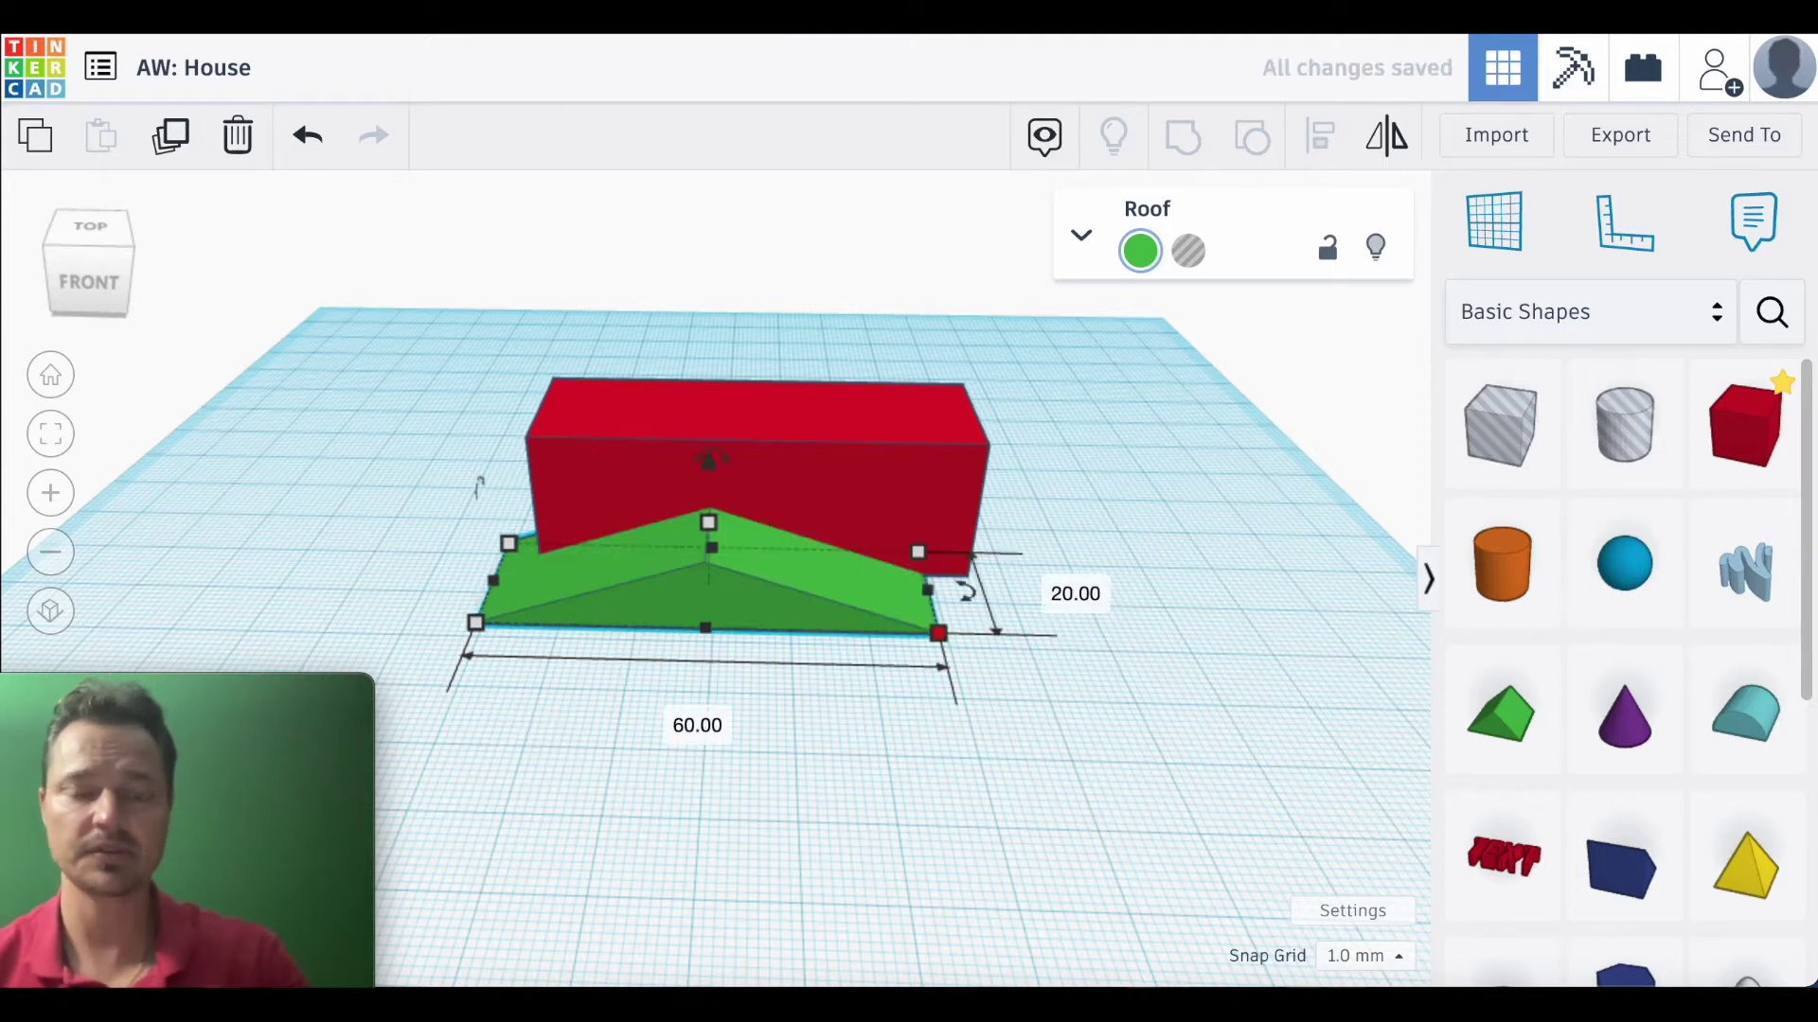
left_click(972, 772)
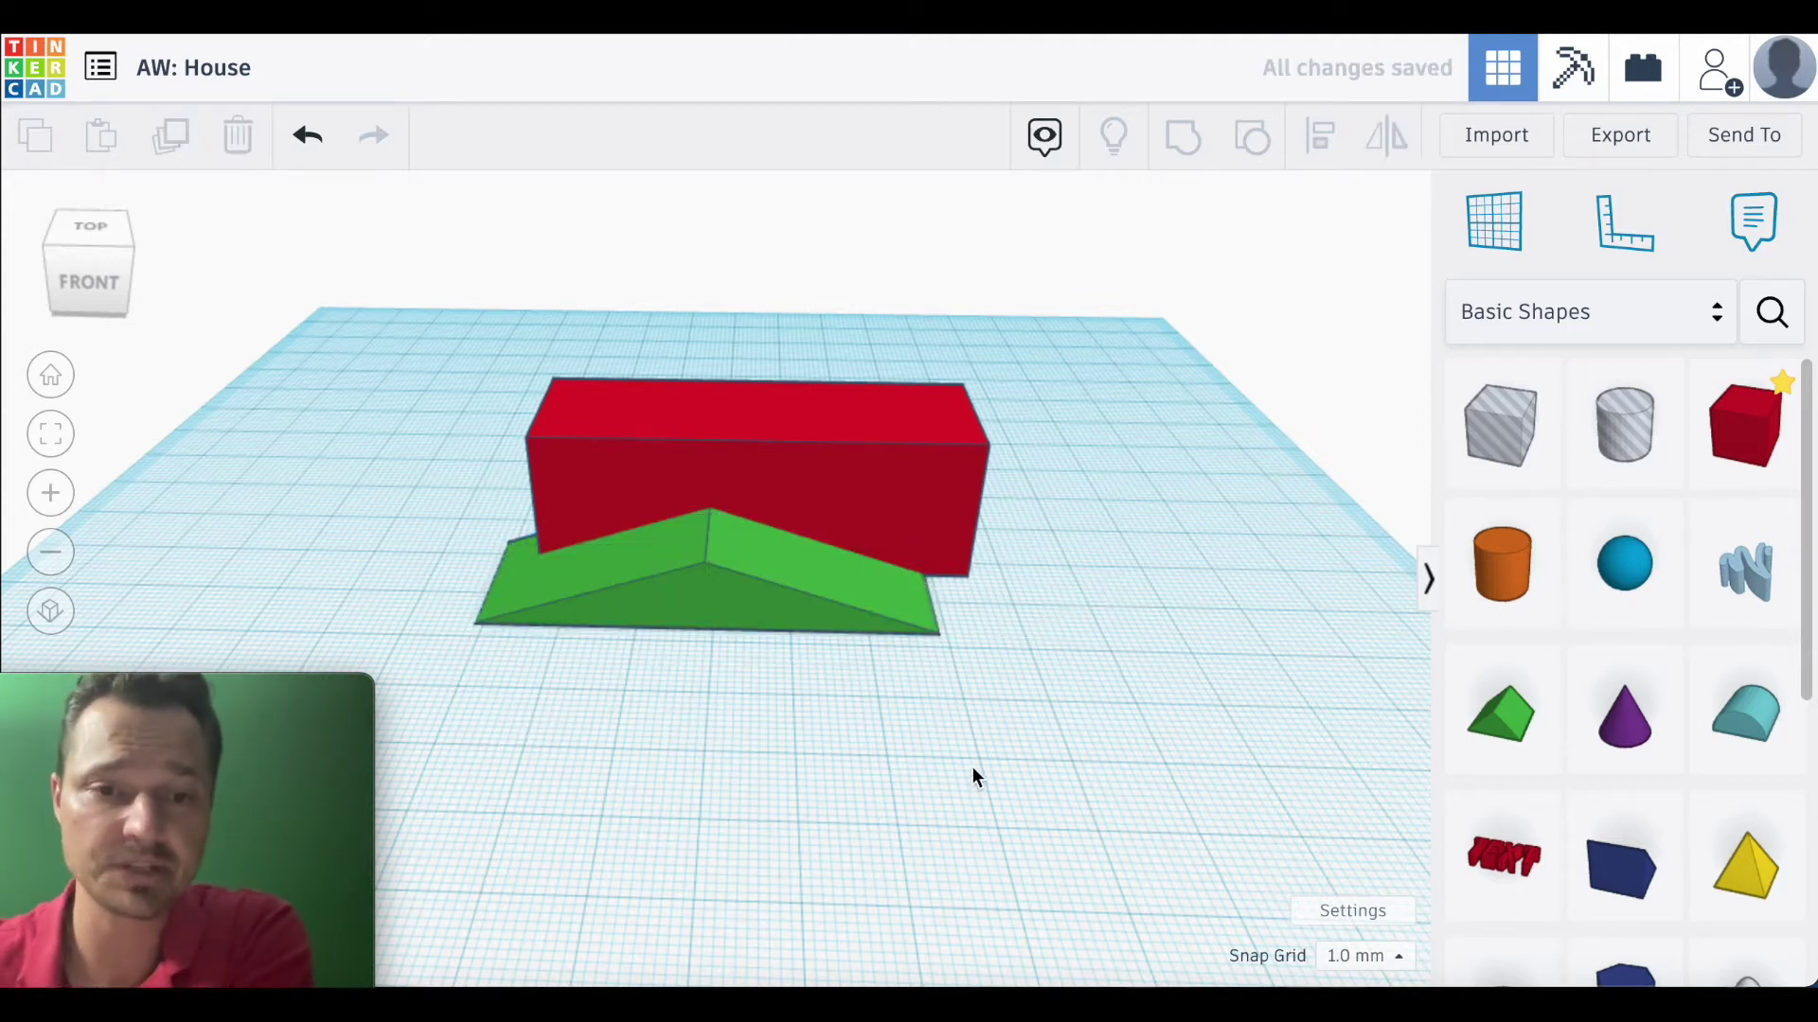
- Lower the green roof's height to 9 mm
scroll(929, 599, "up", 4)
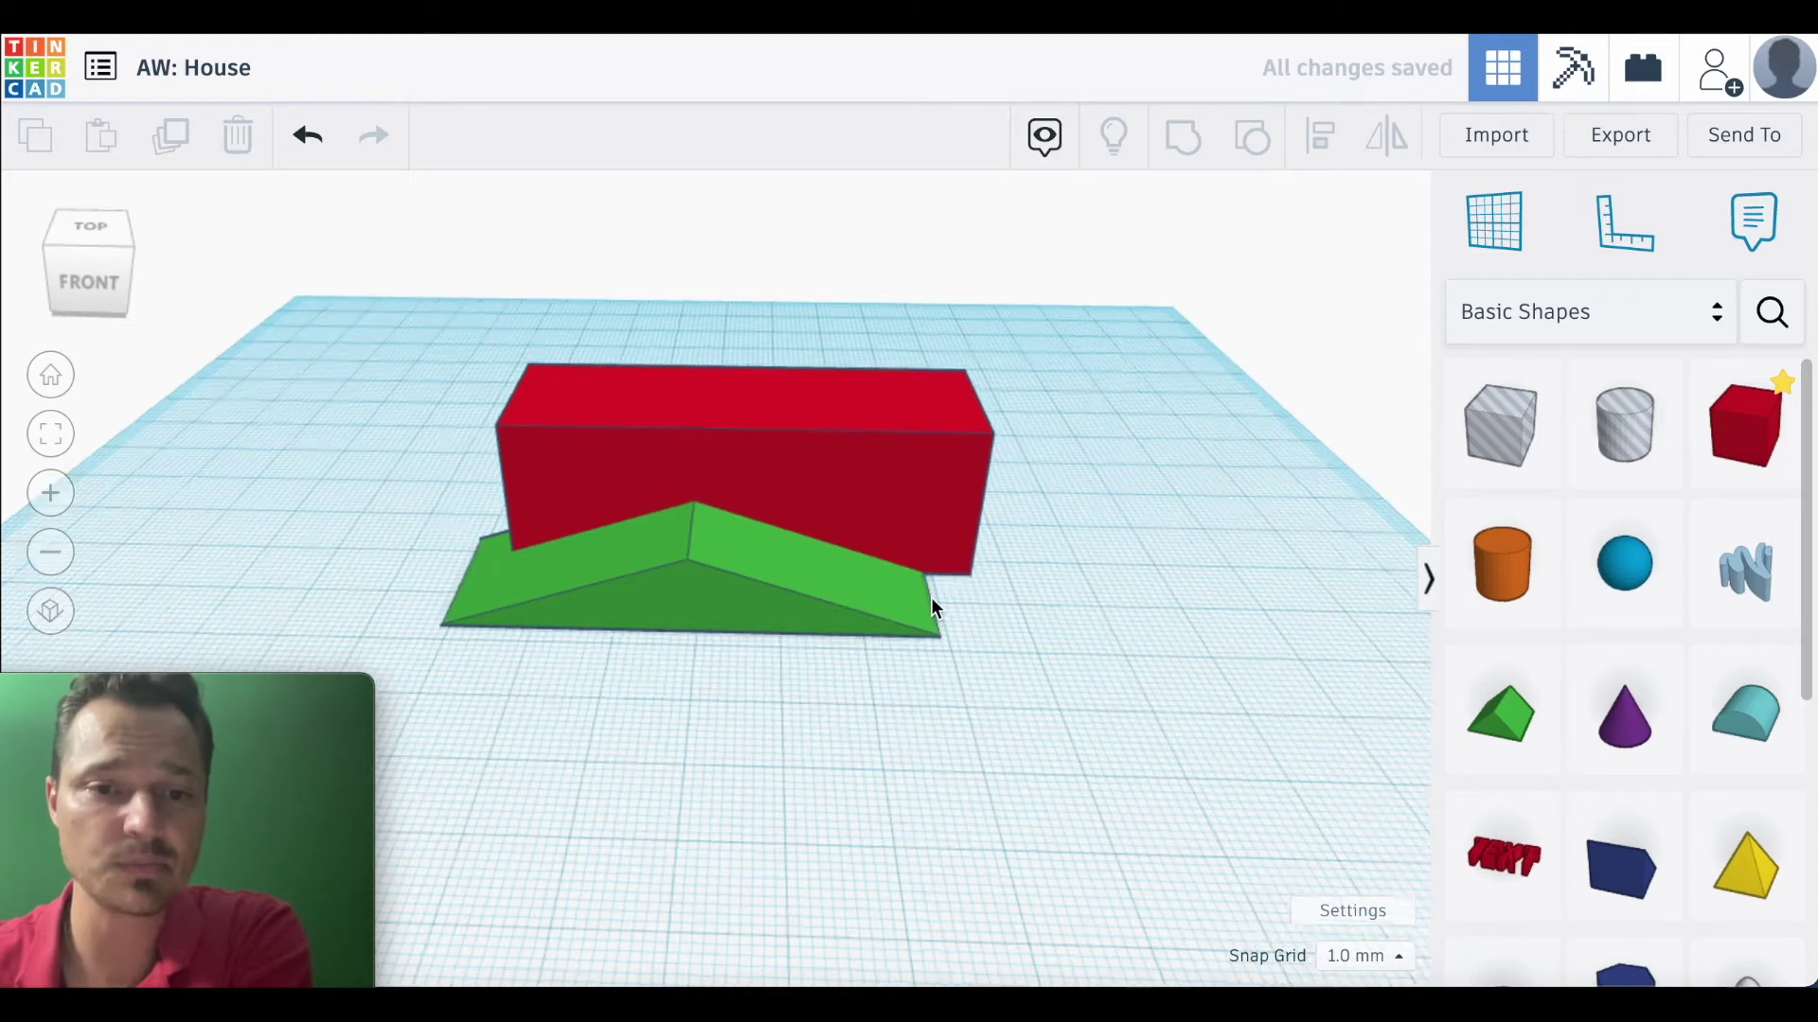
right_click_drag(930, 598, 1020, 598)
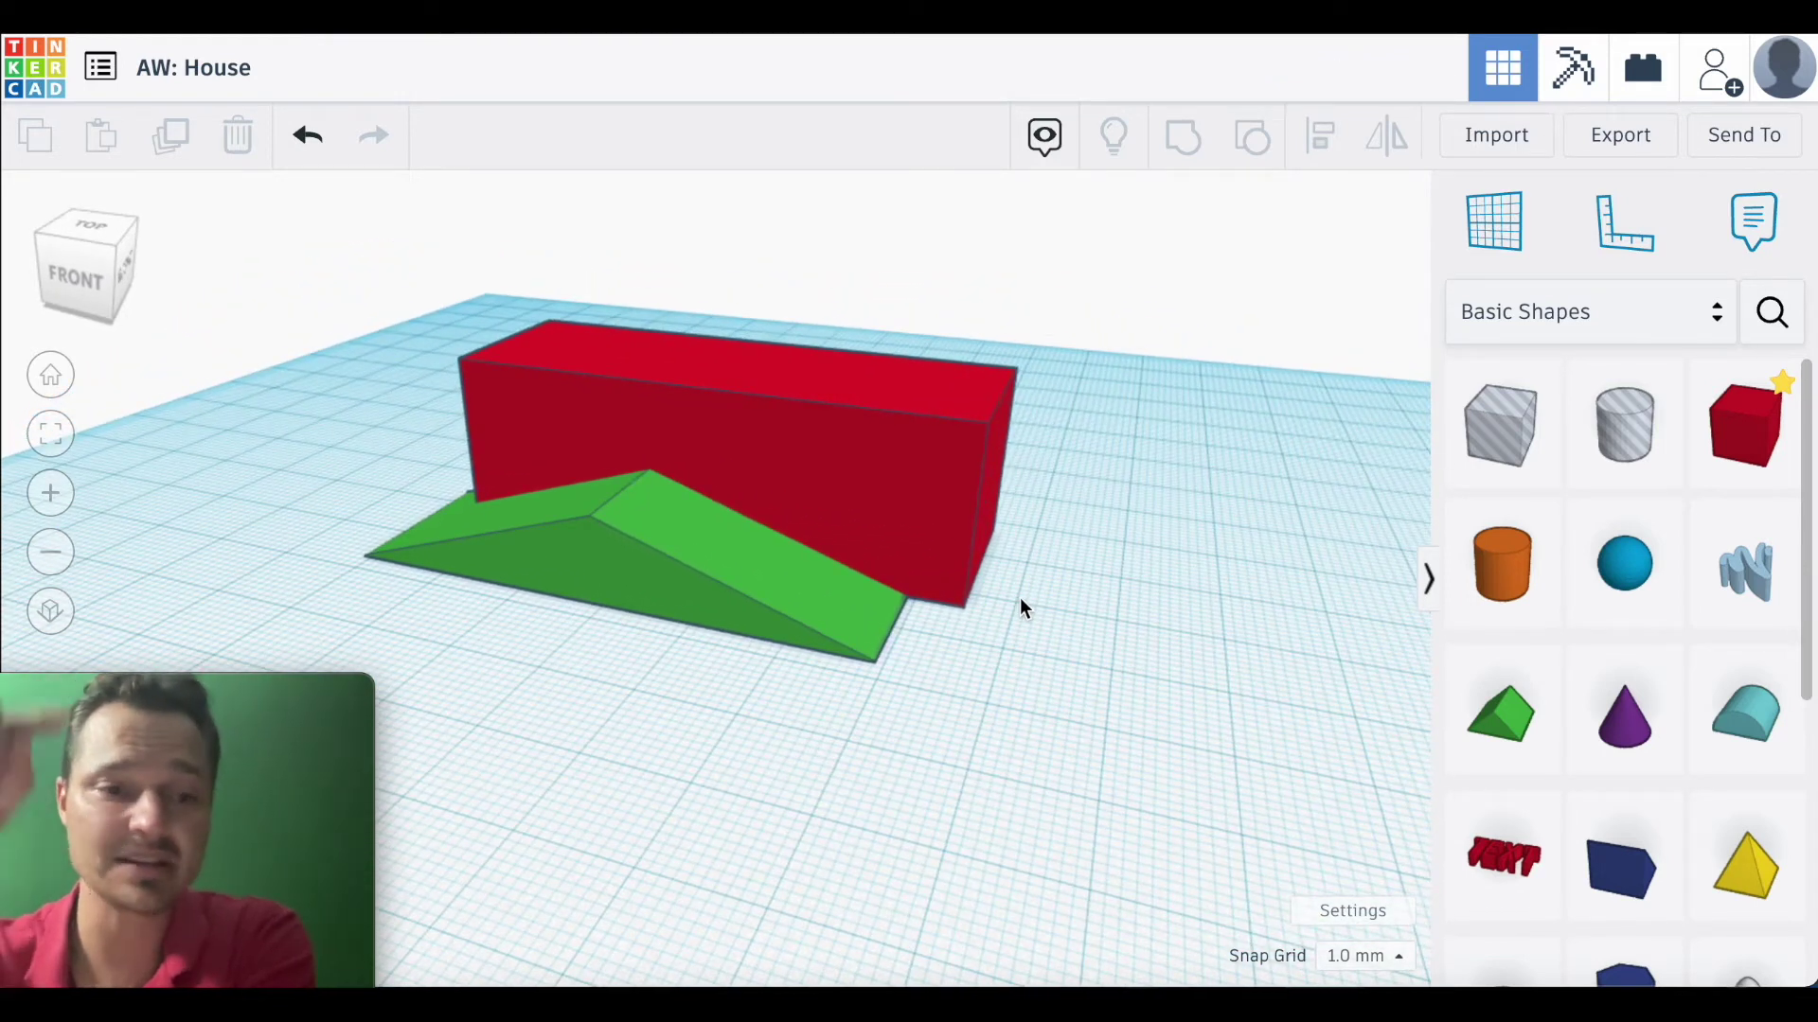
left_click(644, 568)
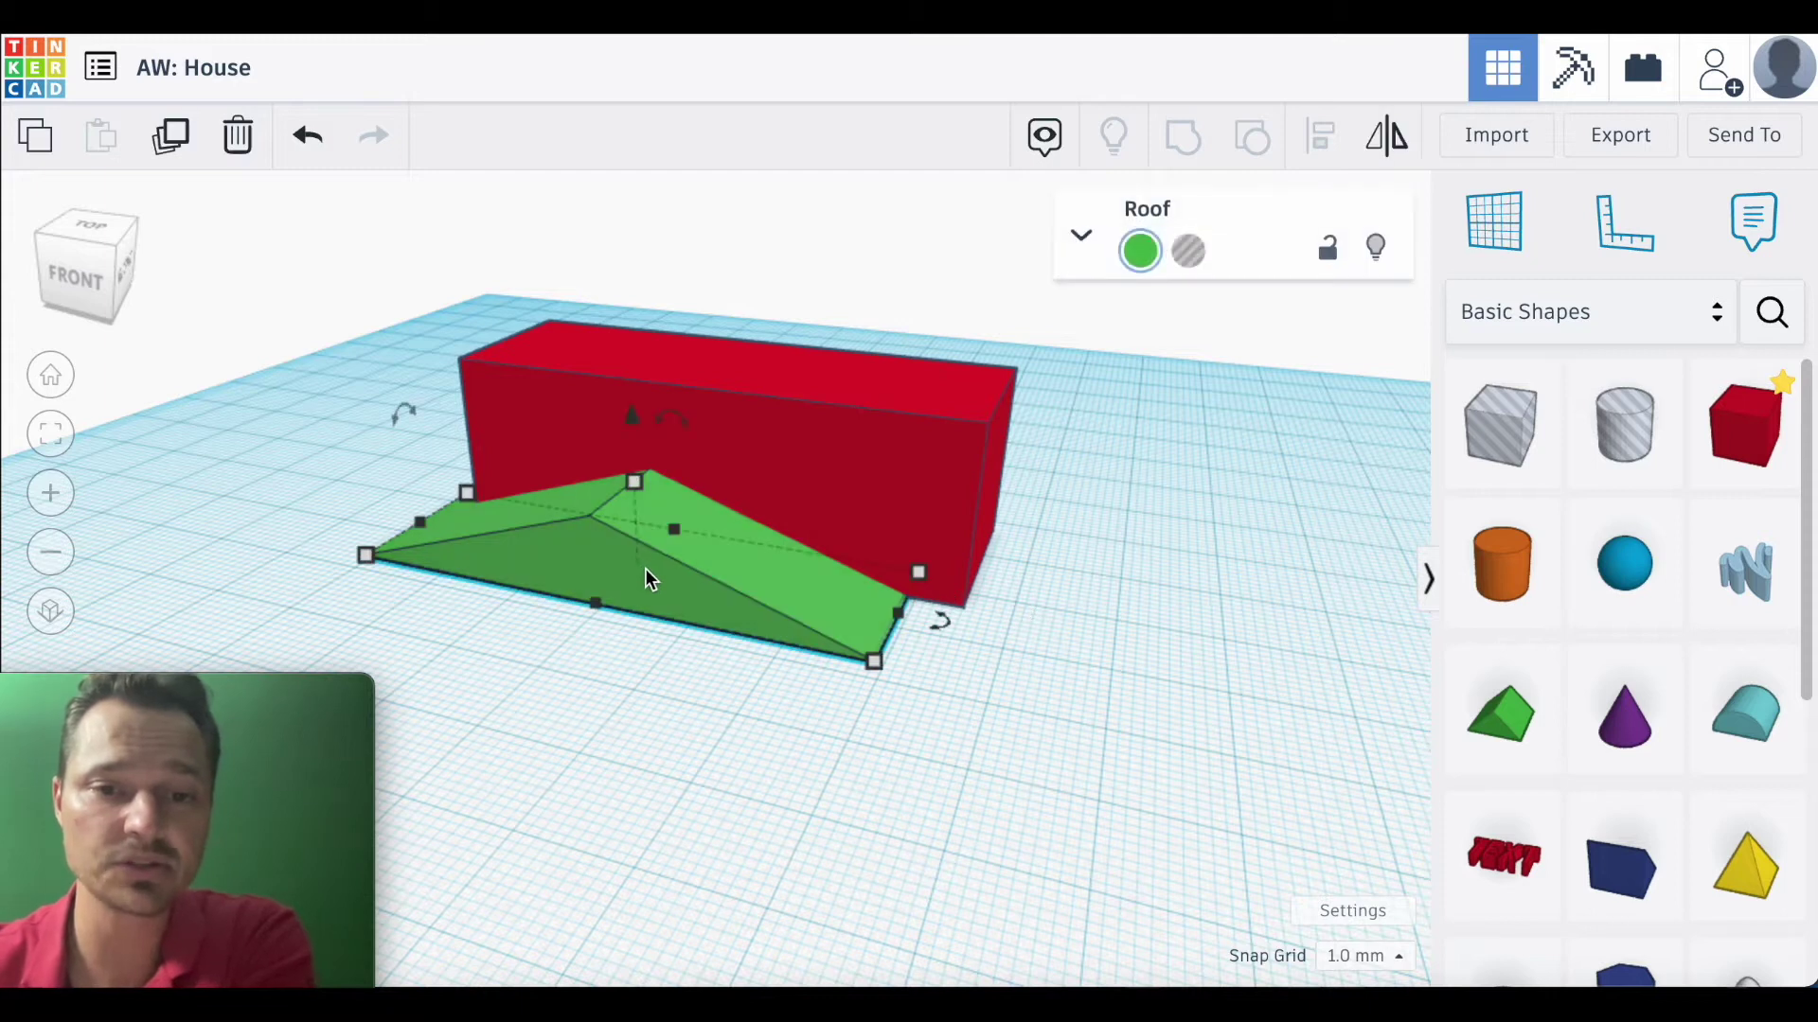
mouse_move(635, 485)
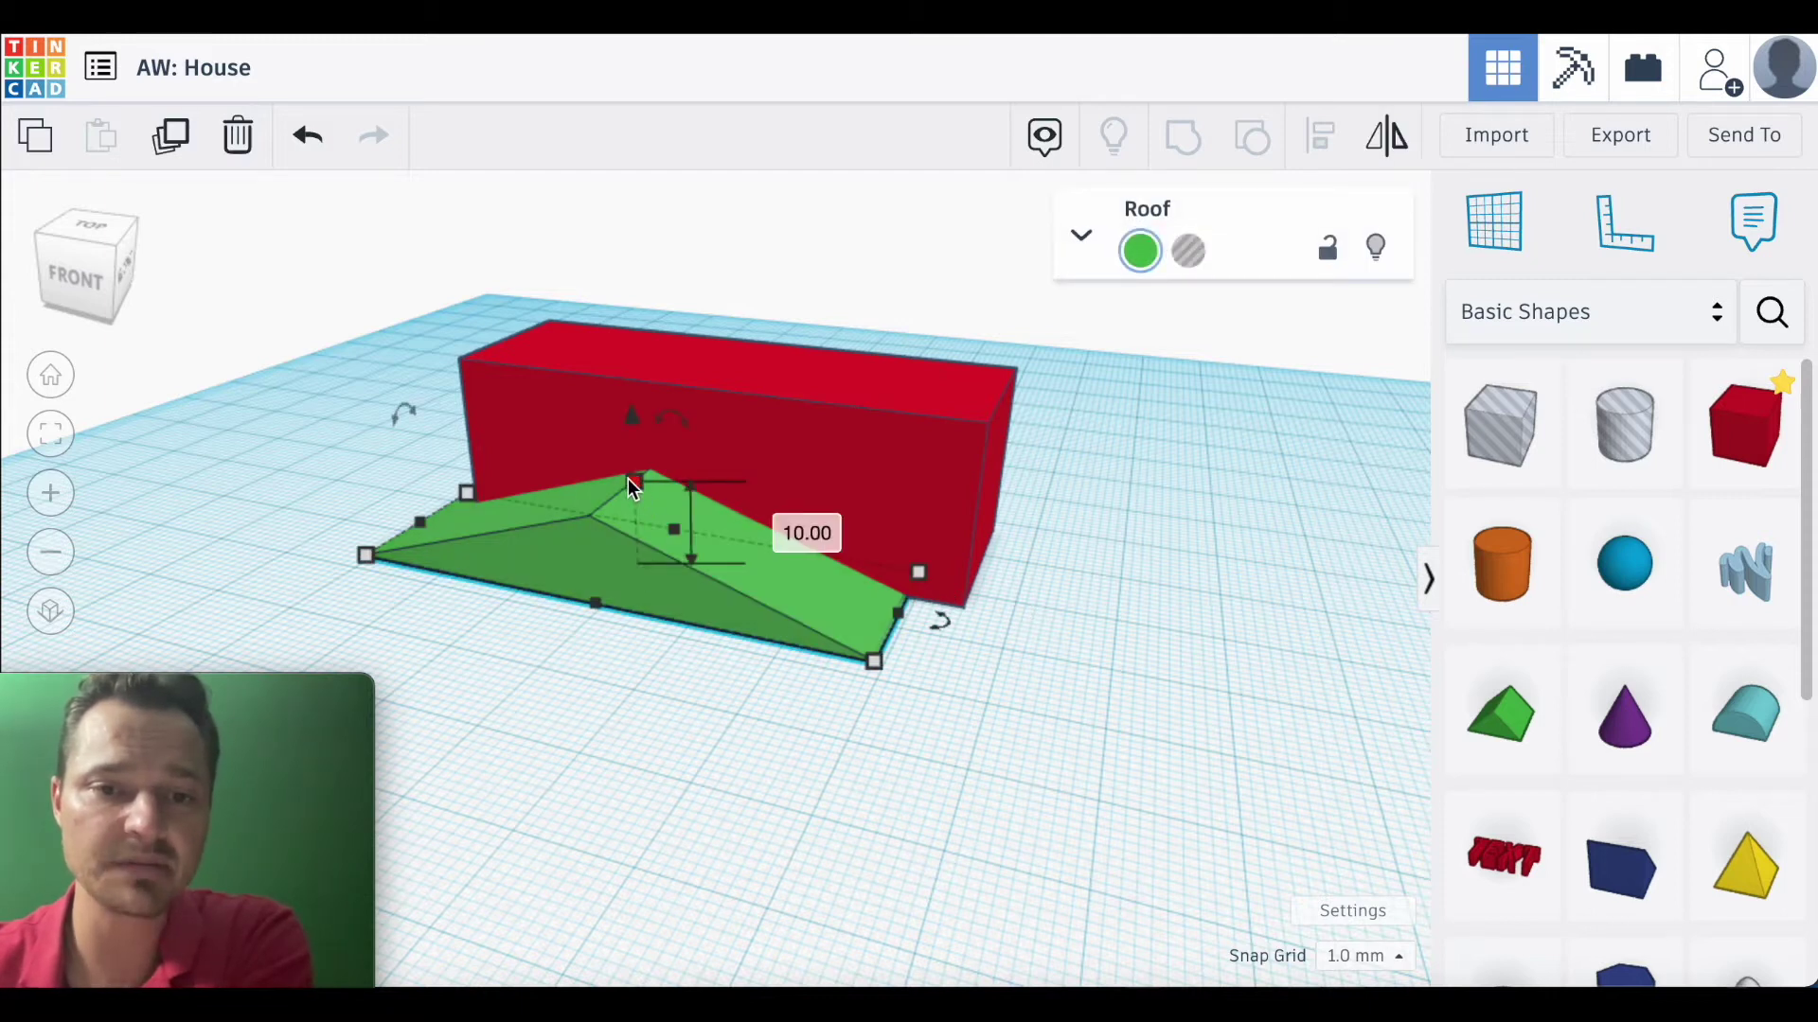
left_click_drag(629, 480, 631, 479)
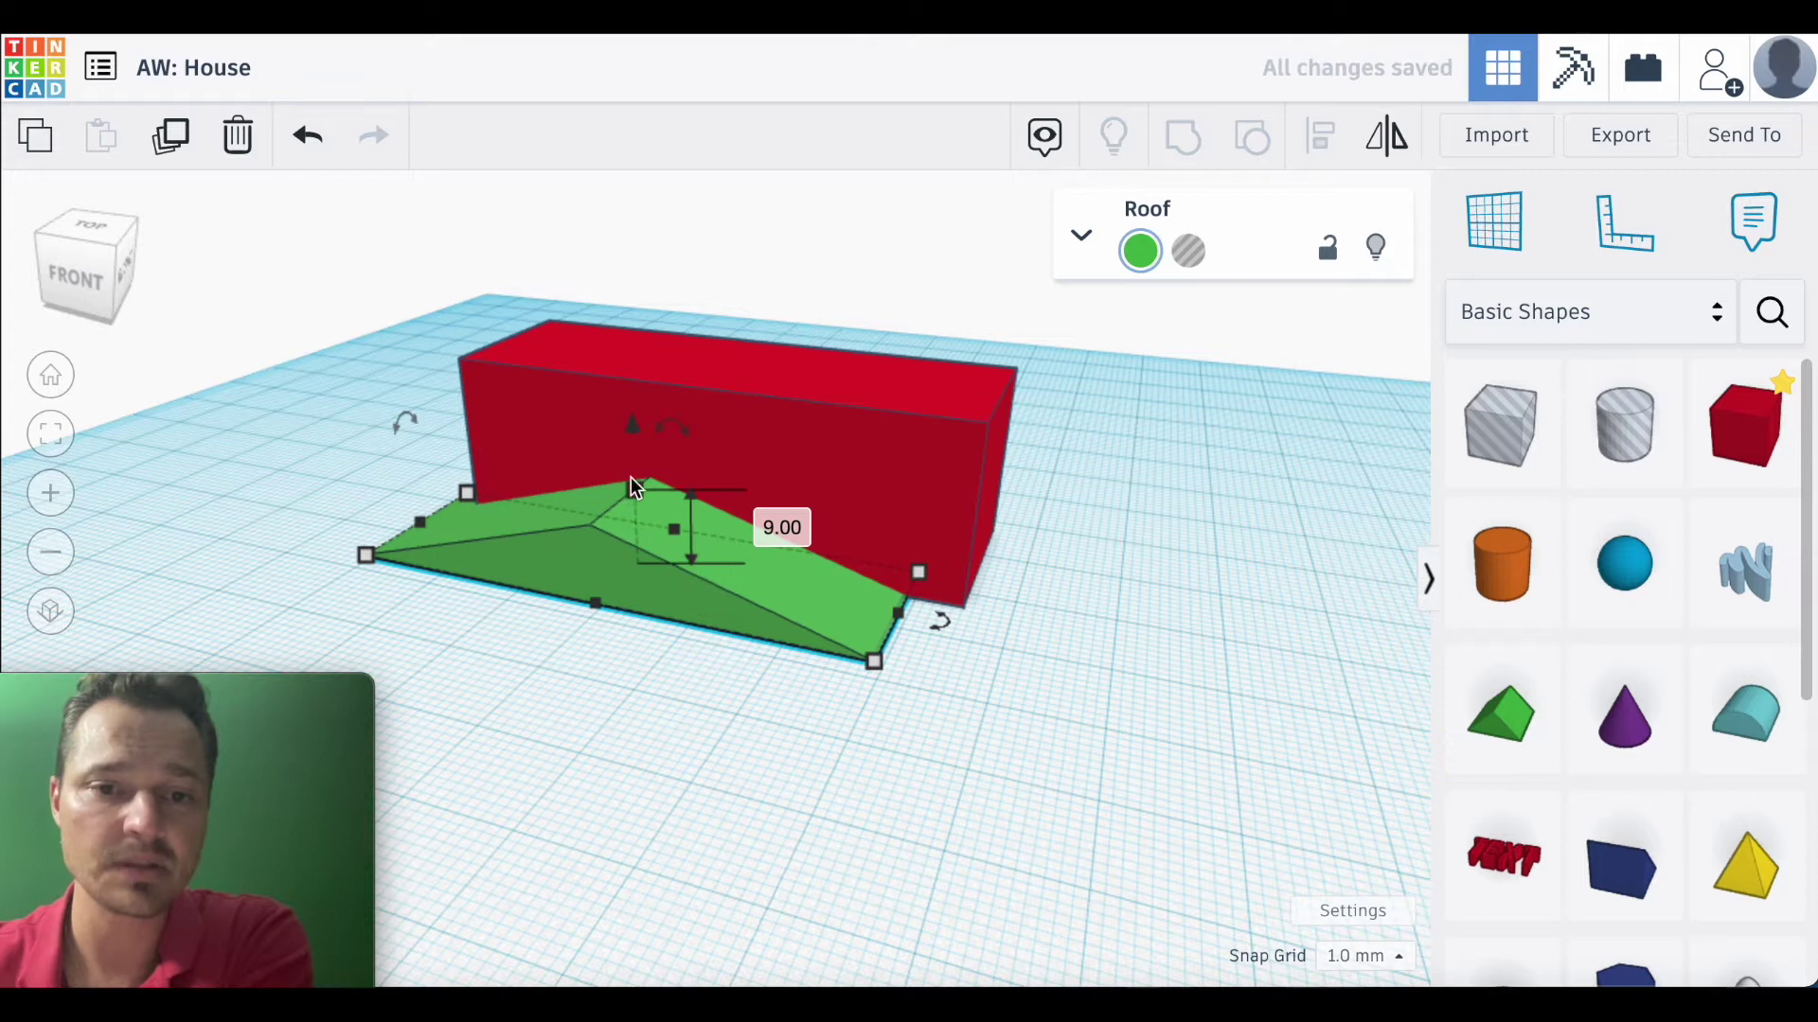
left_click(635, 429)
- Lift the roof and settle it down onto the top of the red box
left_click_drag(634, 428, 668, 128)
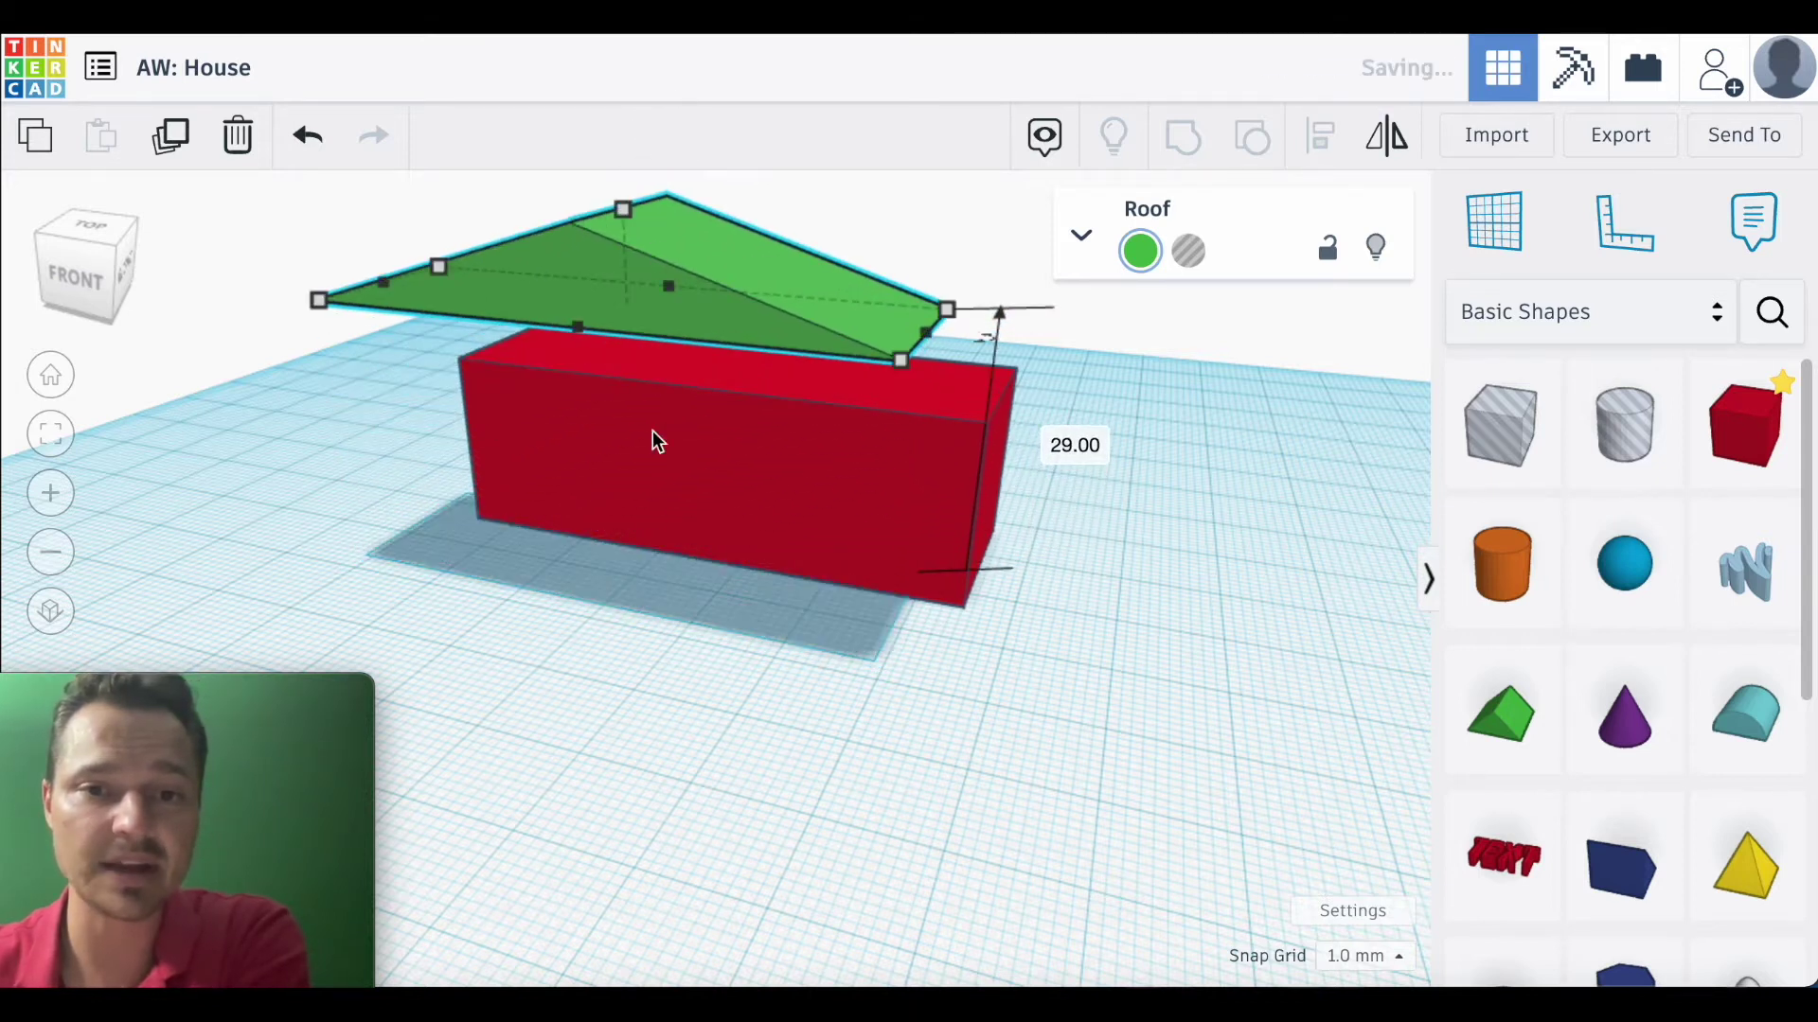
left_click(603, 620)
right_click_drag(603, 620, 861, 647)
scroll(861, 647, "down", 2)
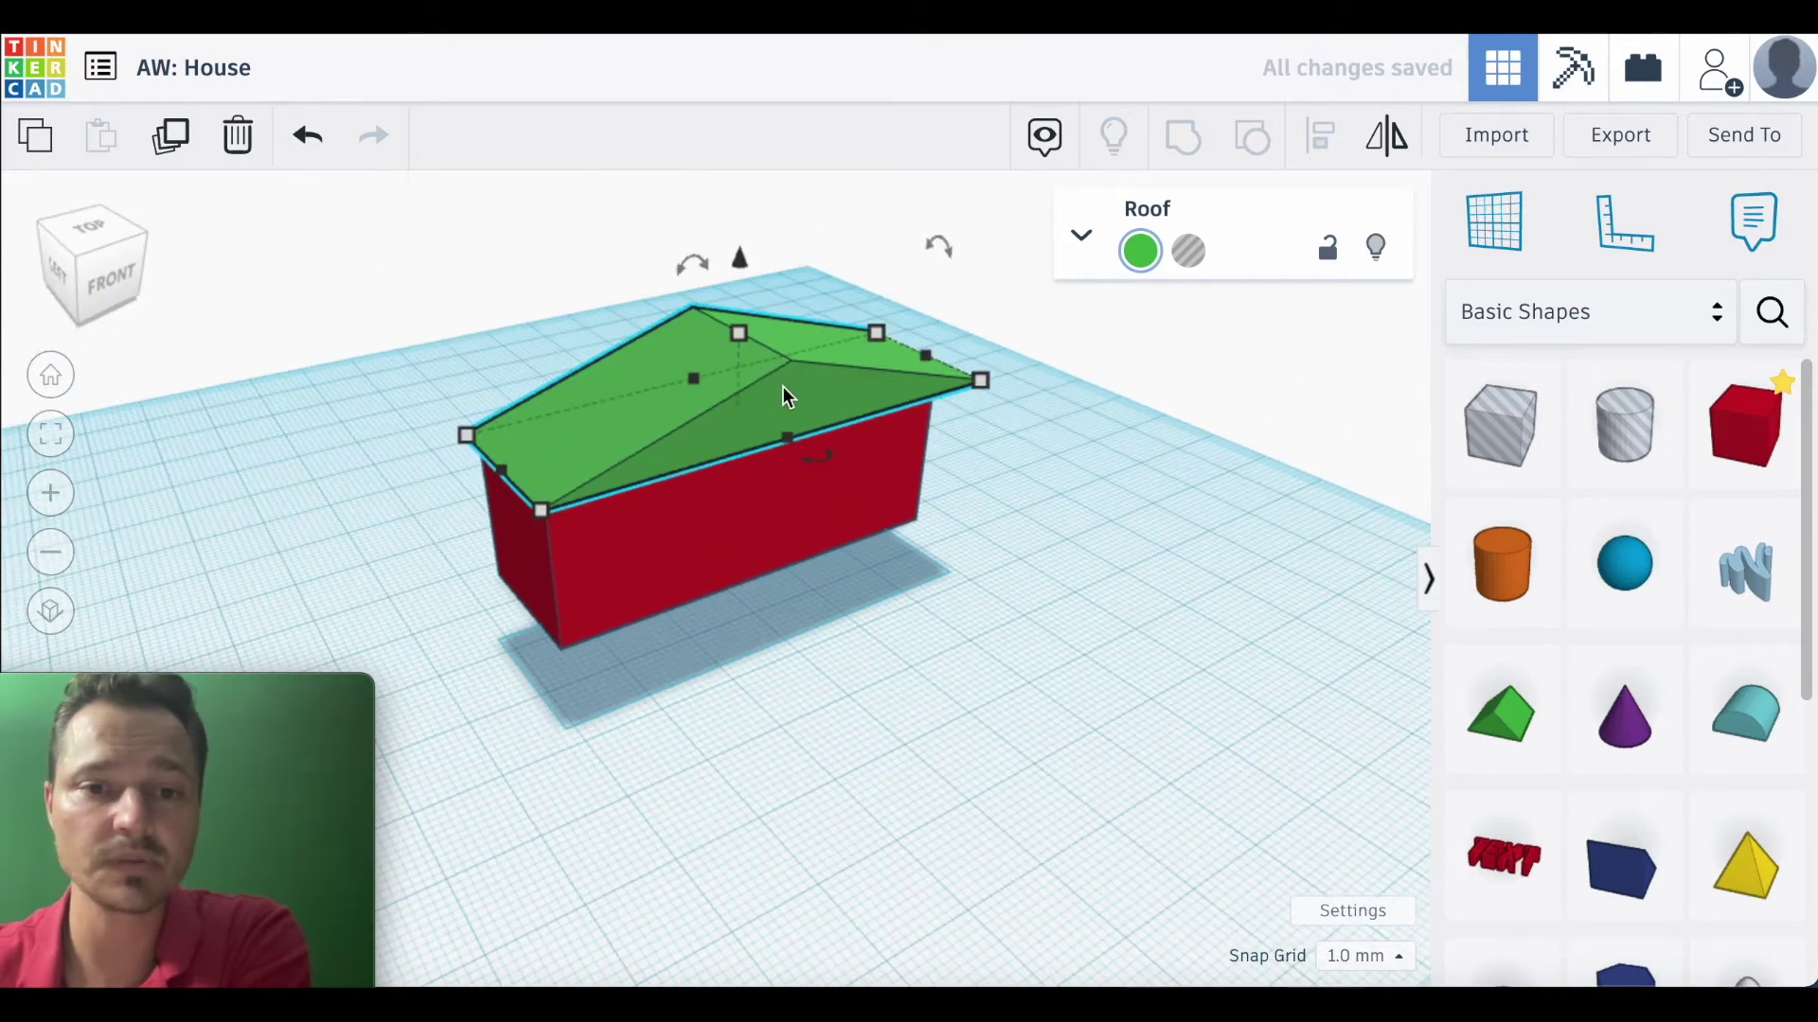
left_click_drag(742, 258, 744, 310)
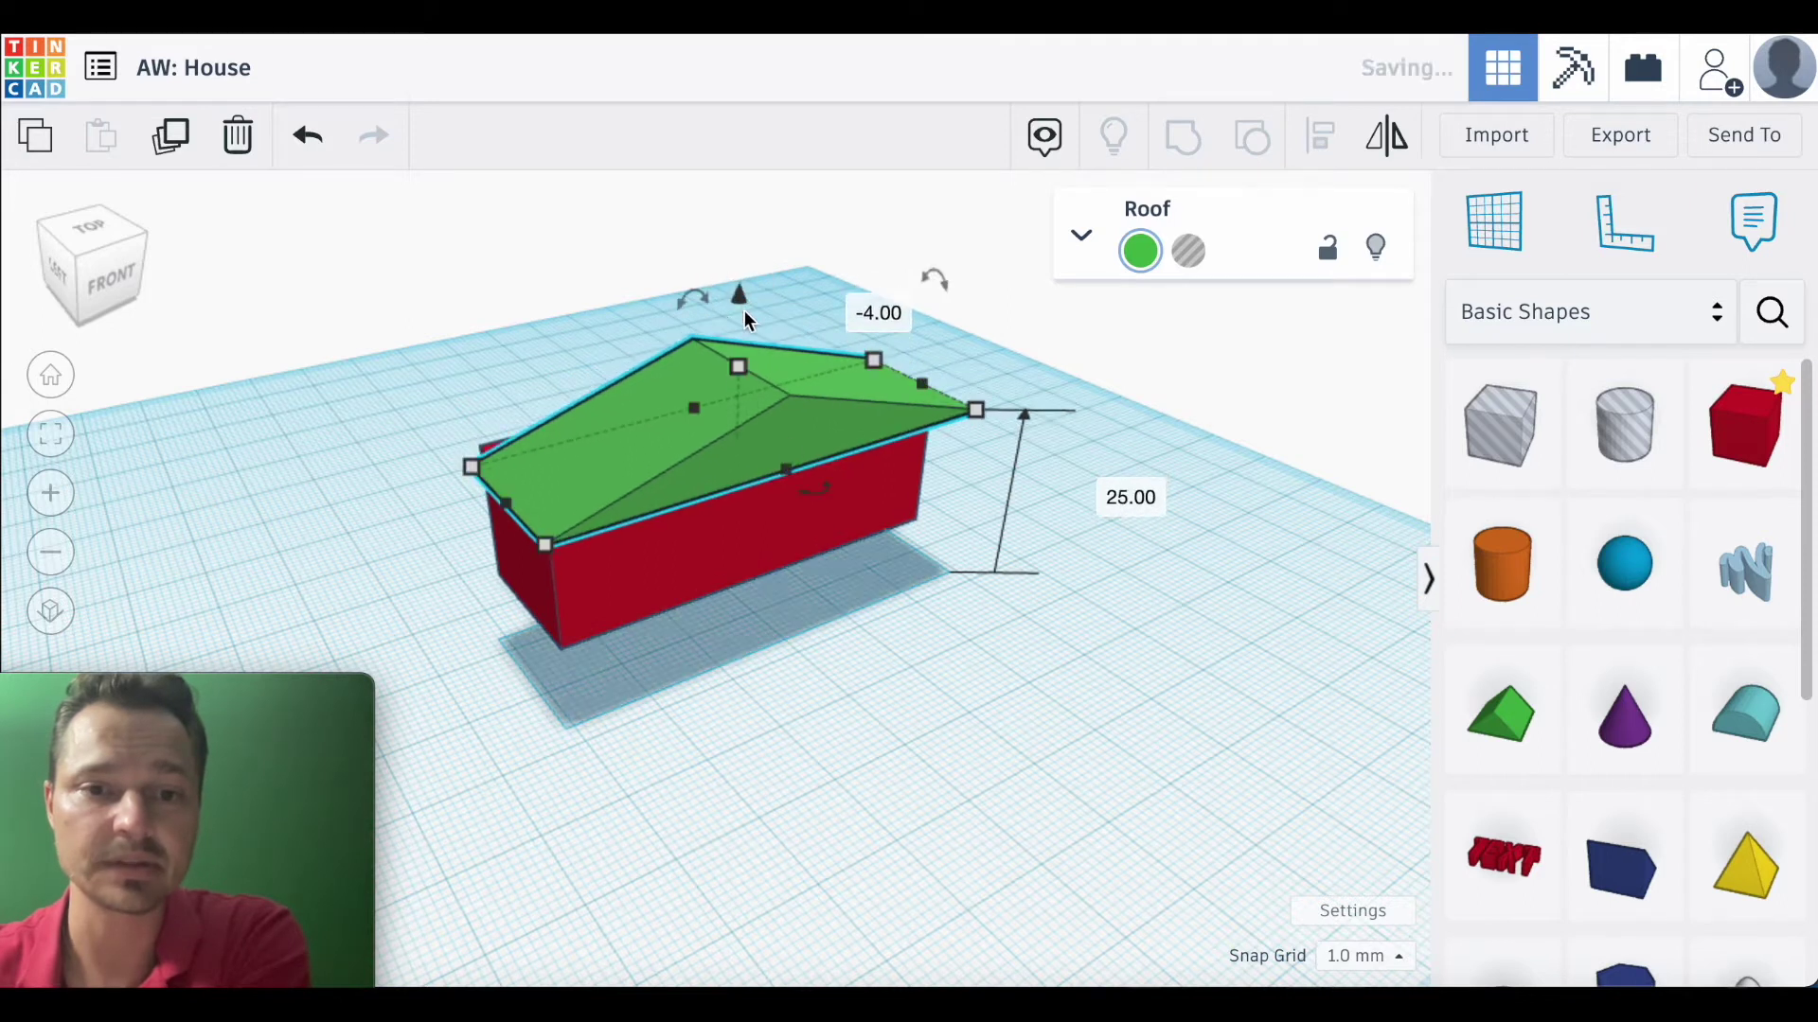
right_click_drag(844, 560, 763, 467)
left_click_drag(791, 394, 792, 437)
scroll(753, 570, "up", 5)
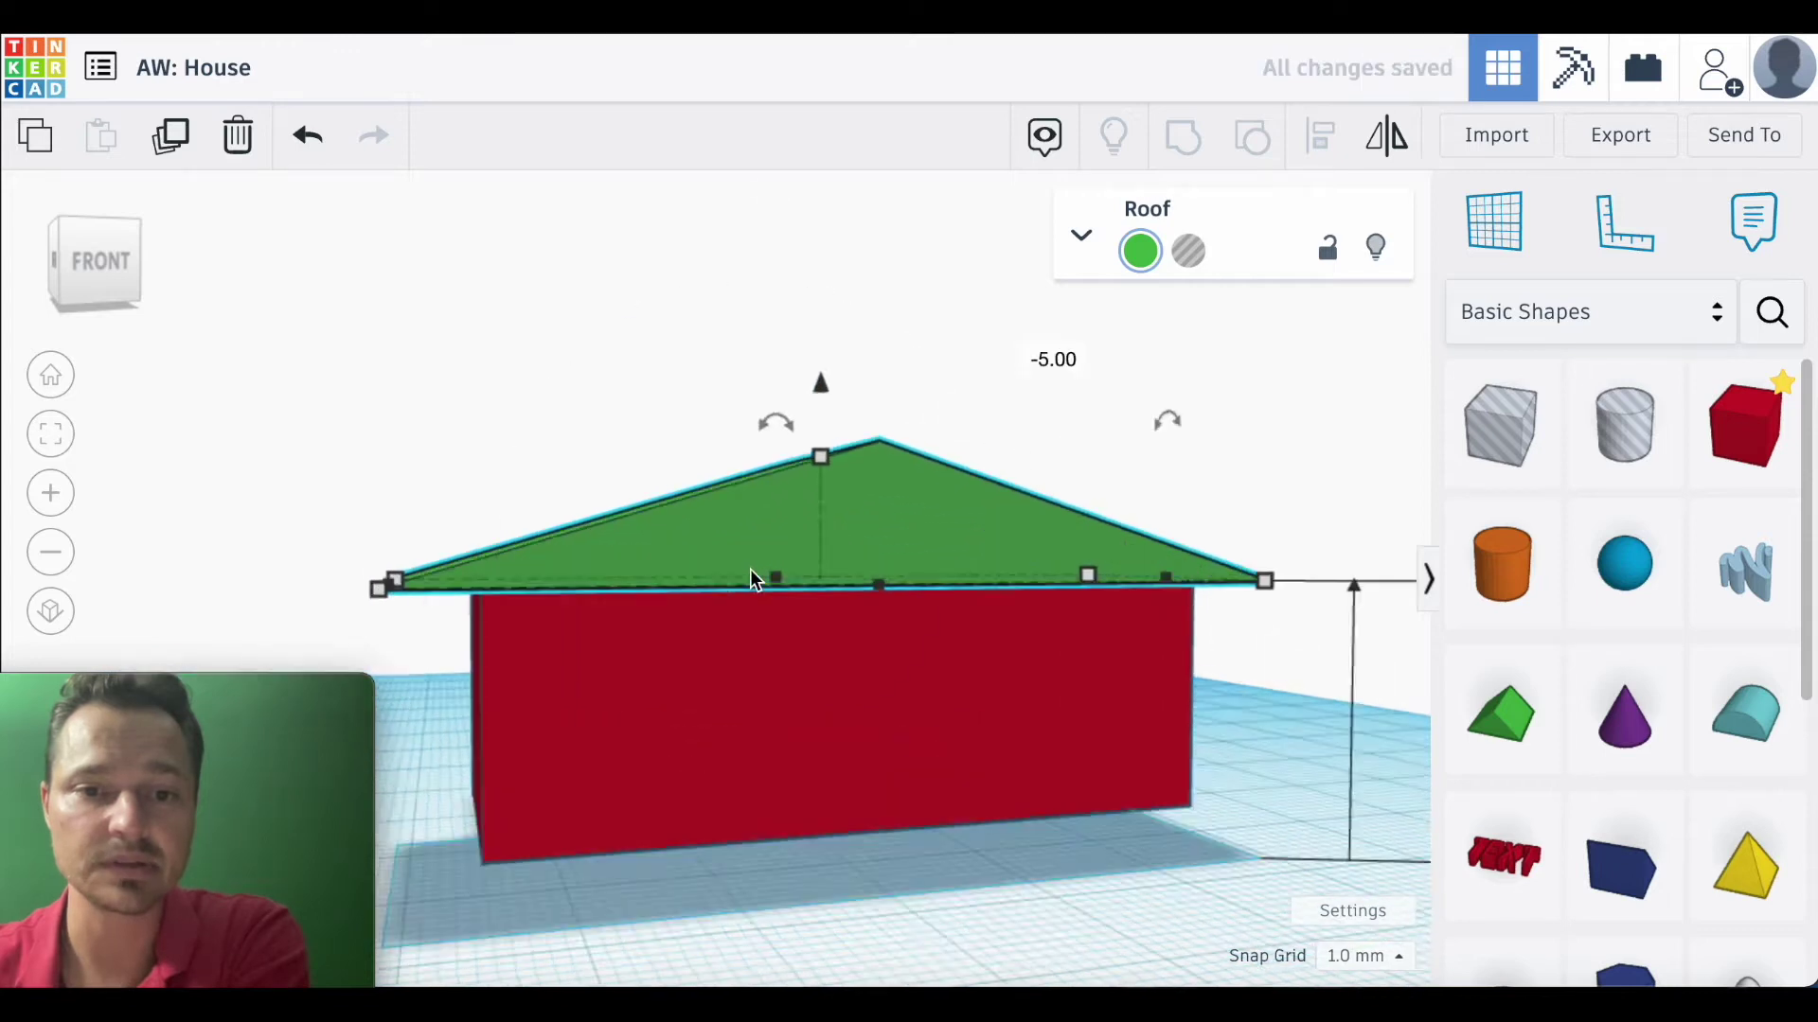
scroll(750, 573, "down", 2)
left_click(759, 583)
right_click_drag(759, 580, 748, 573)
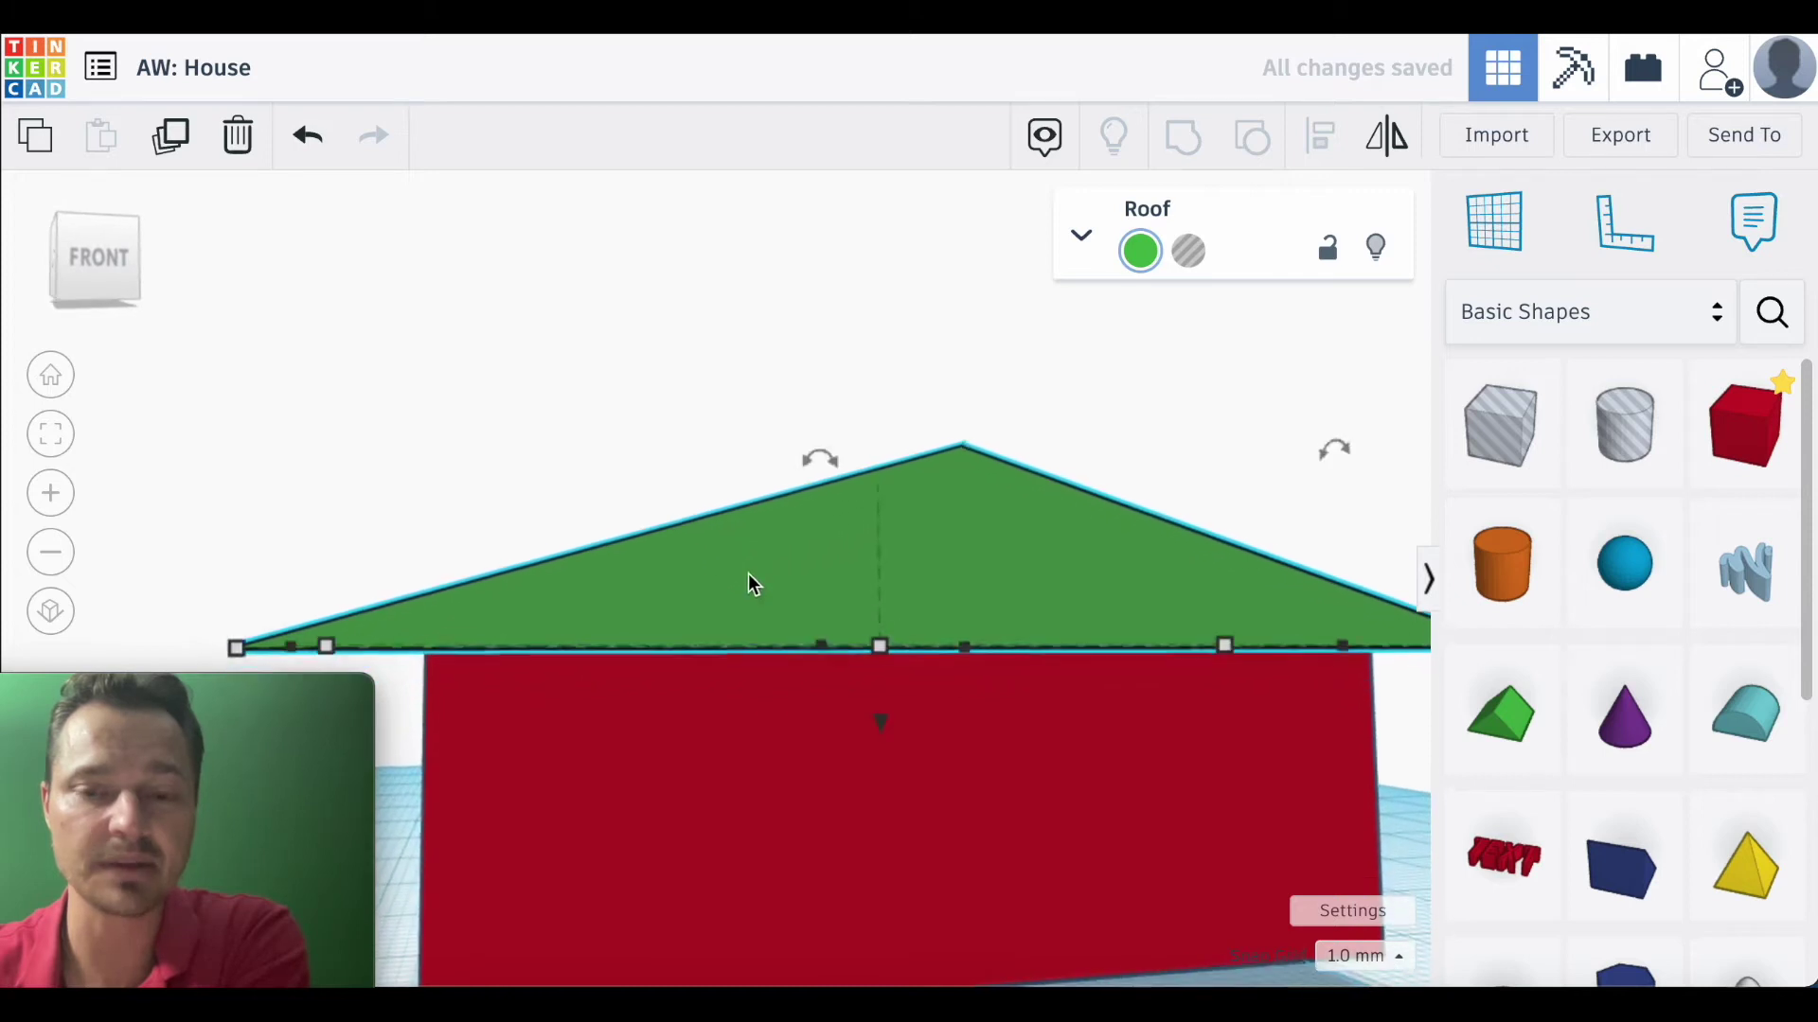
scroll(821, 705, "down", 3)
scroll(775, 719, "down", 2)
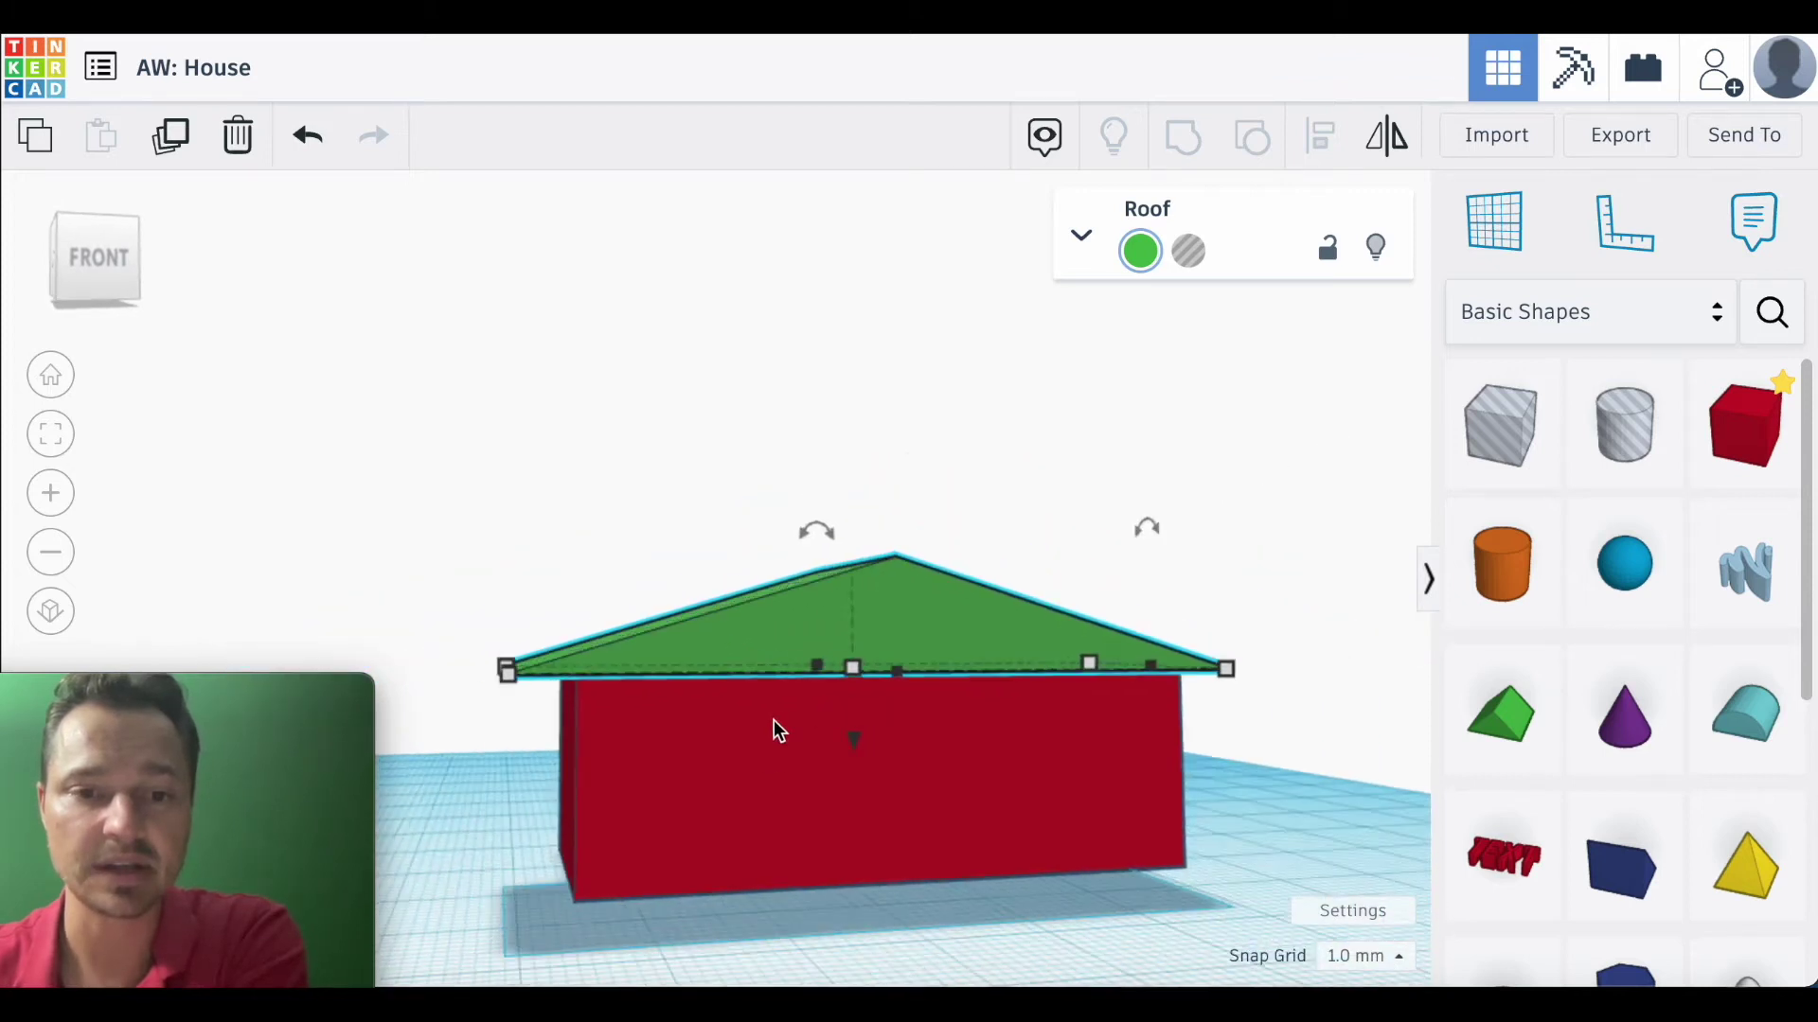
- Slide the green roof sideways until it lines up on top of the red box
left_click(674, 821)
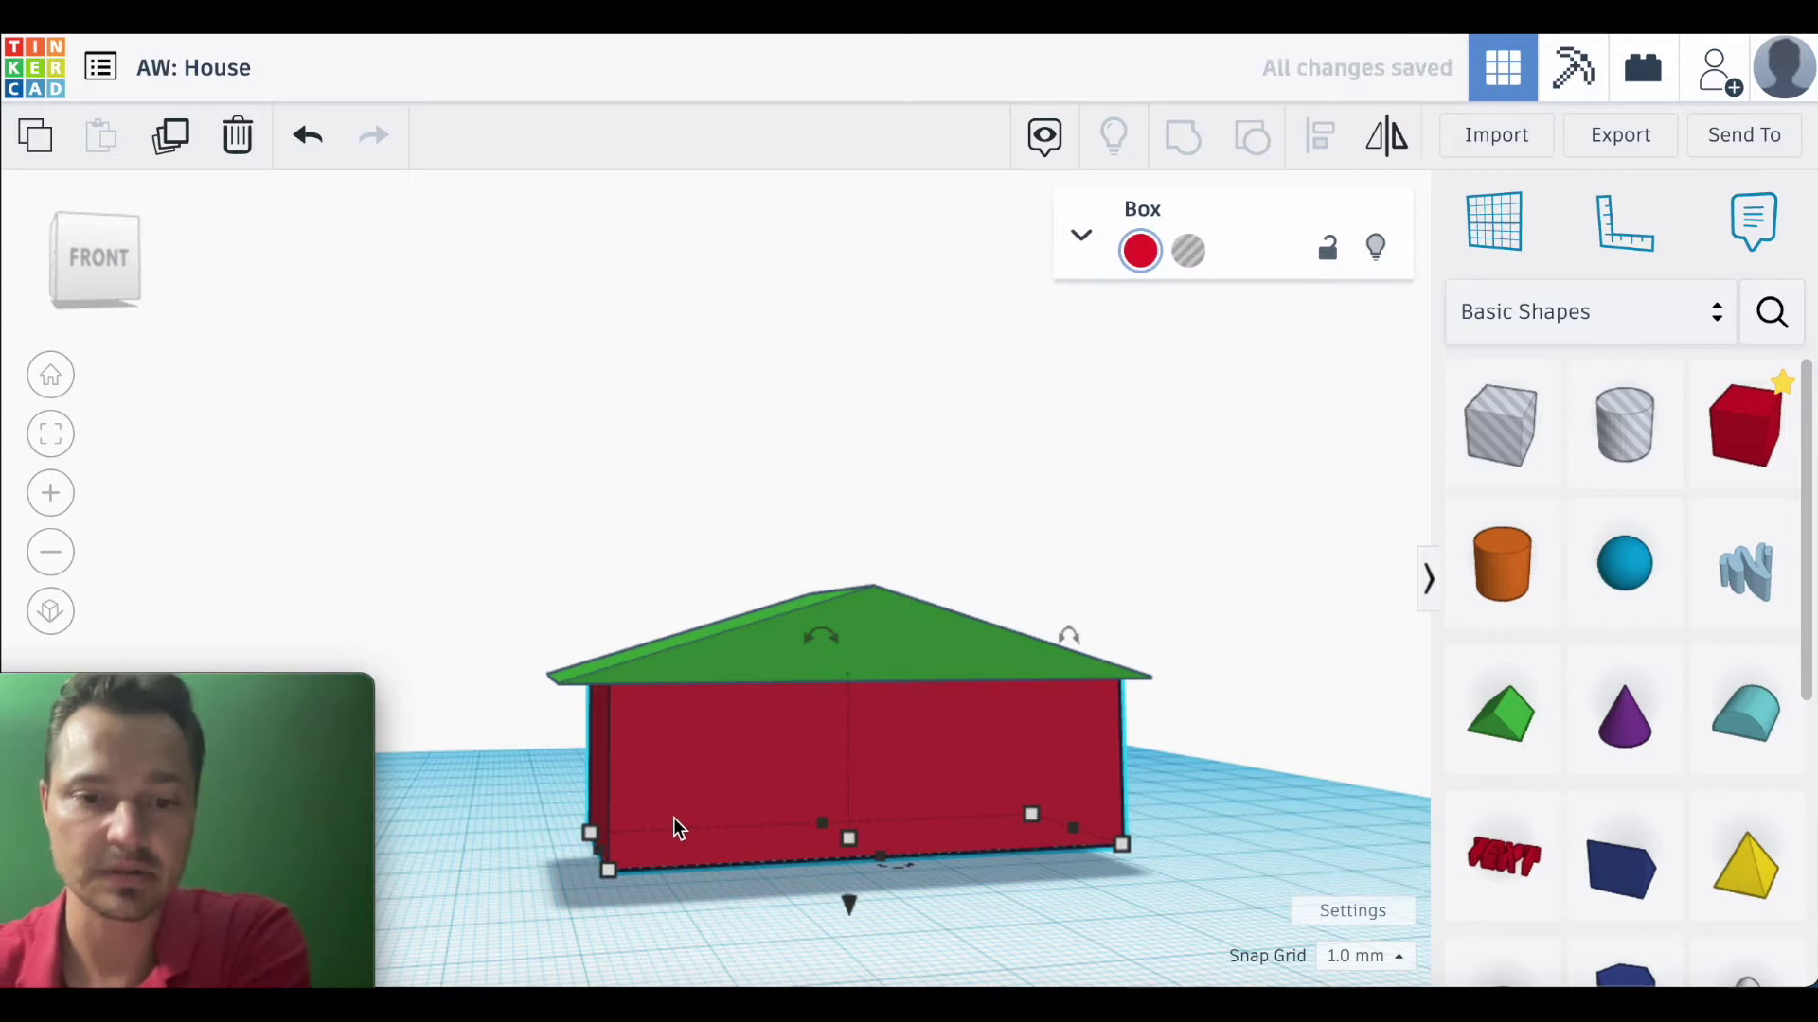
left_click(1160, 797)
right_click_drag(1161, 797, 754, 861)
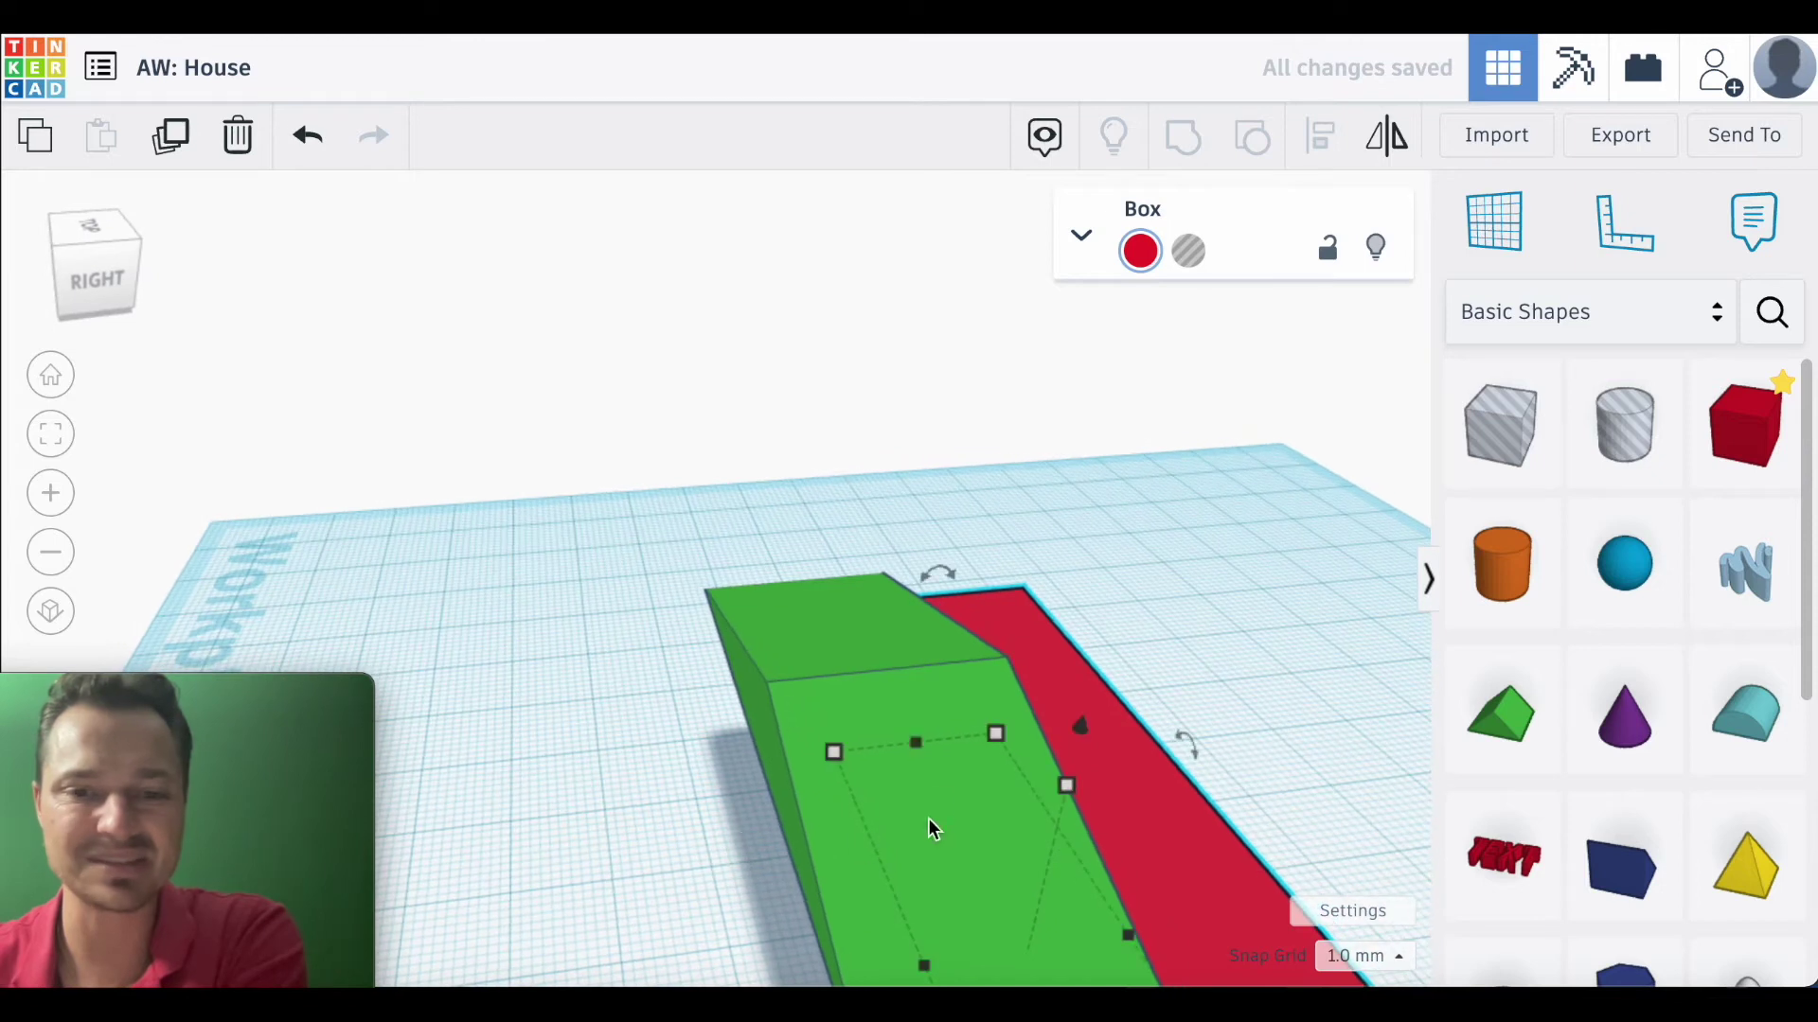
left_click_drag(885, 707, 1055, 685)
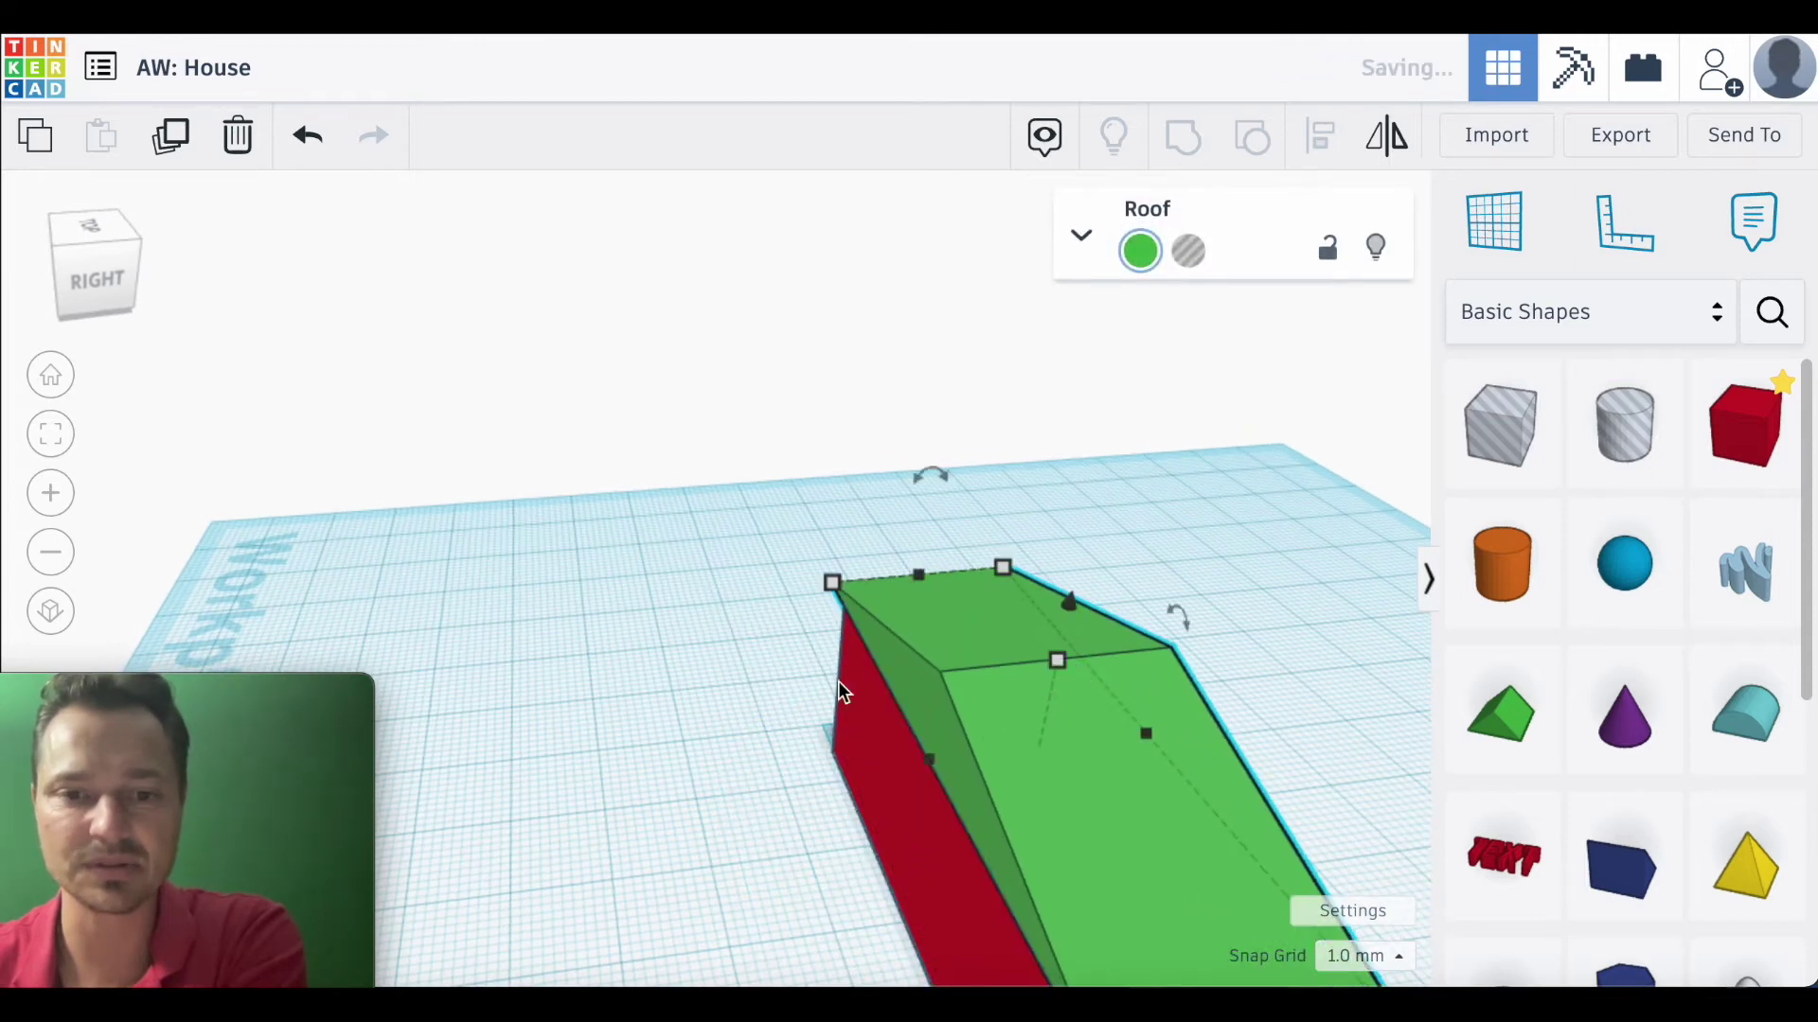
right_click_drag(838, 680, 967, 602)
left_click_drag(968, 602, 1013, 620)
right_click_drag(1013, 620, 758, 780)
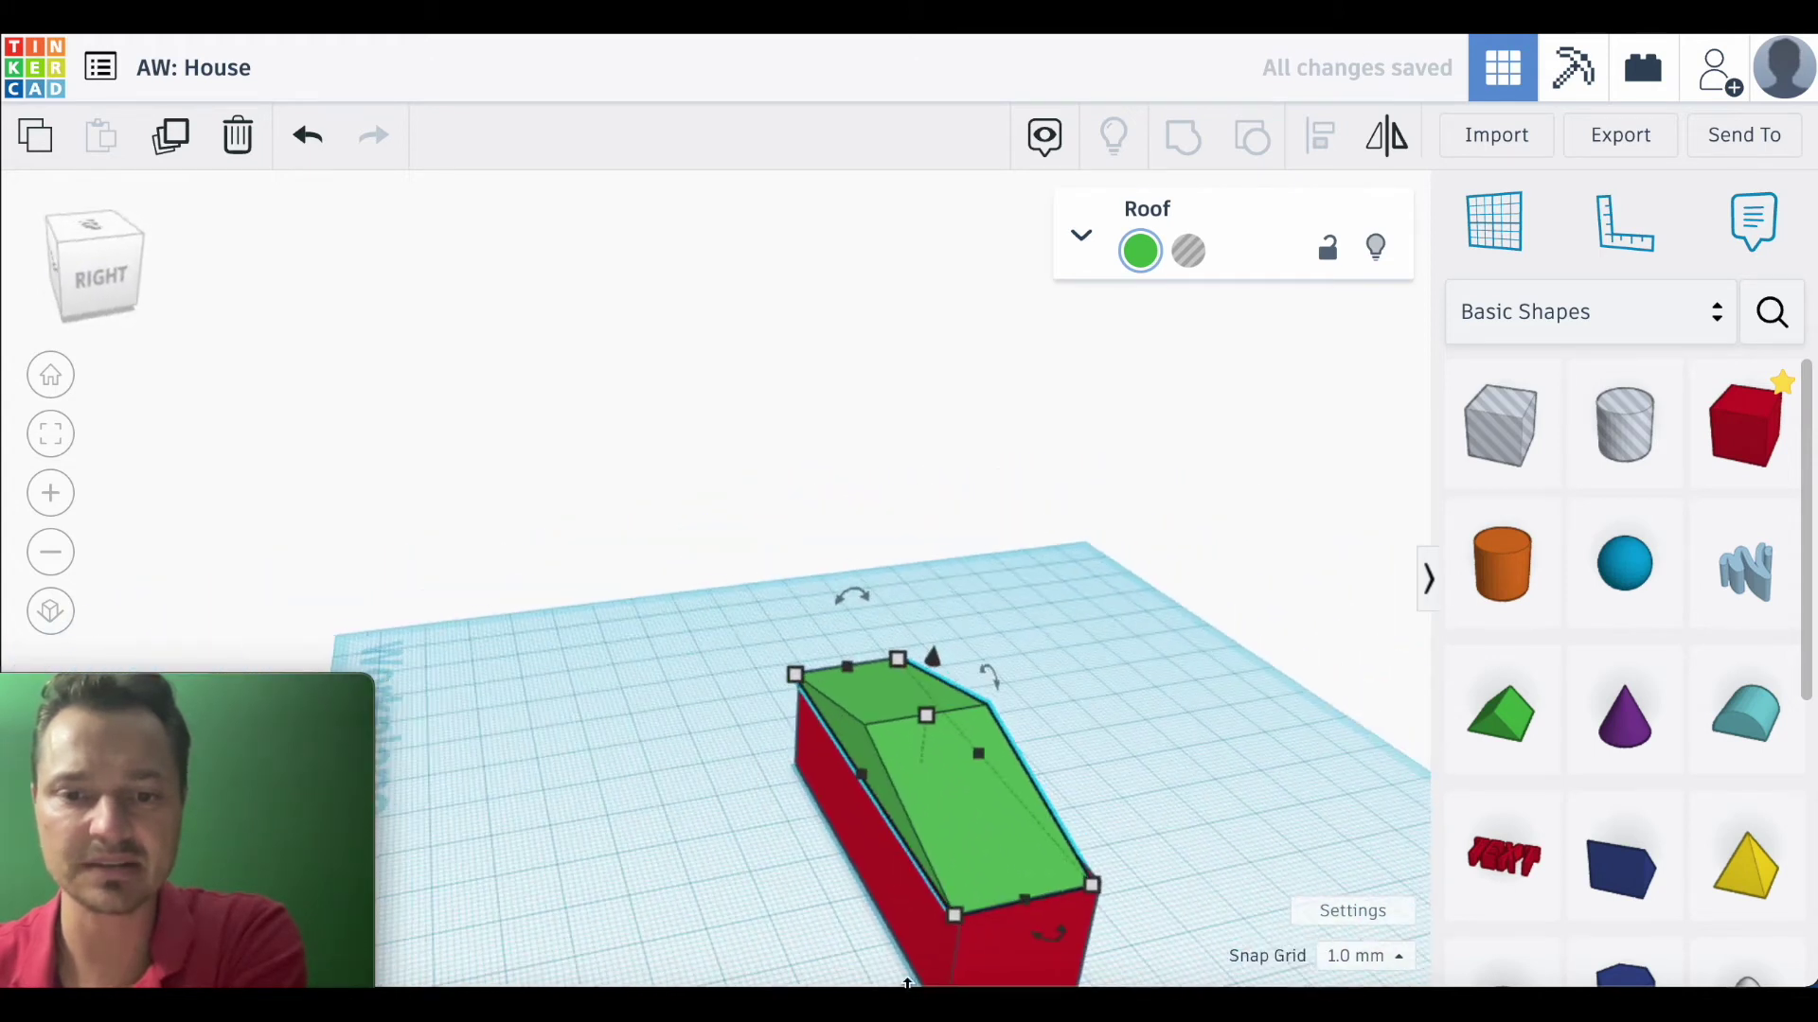
right_click_drag(868, 852, 947, 781)
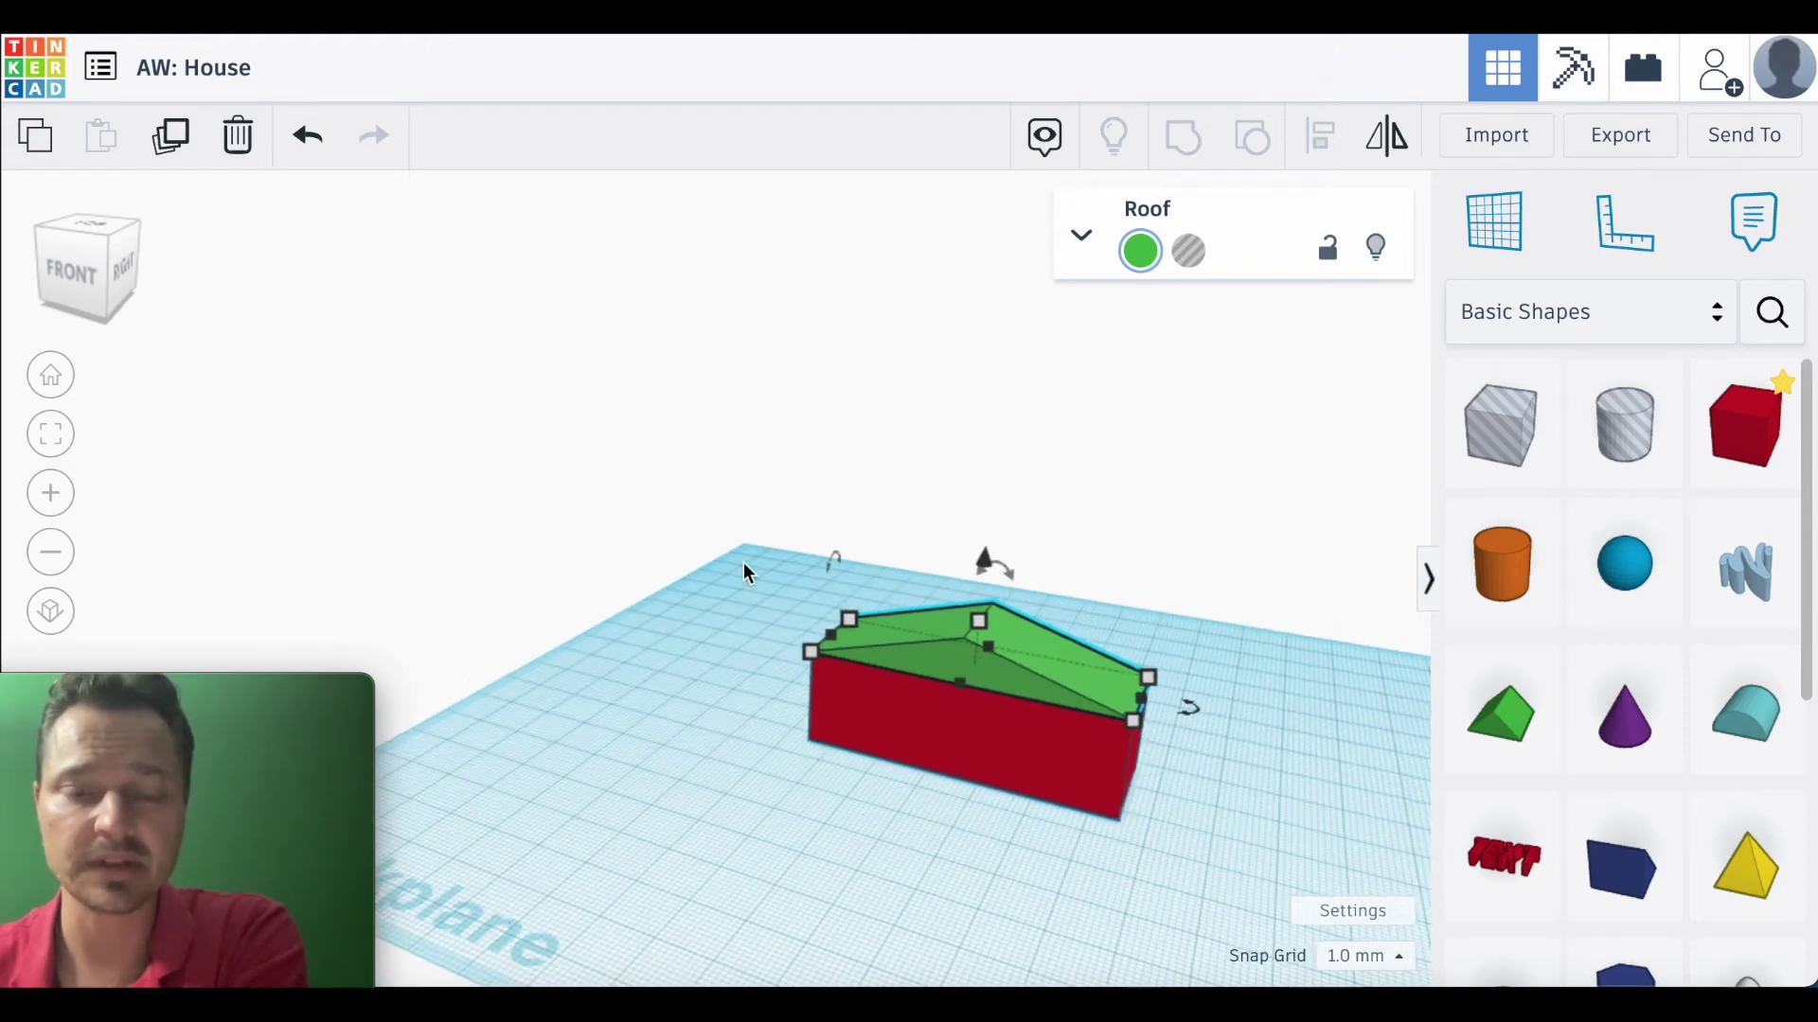
left_click_drag(745, 565, 1170, 826)
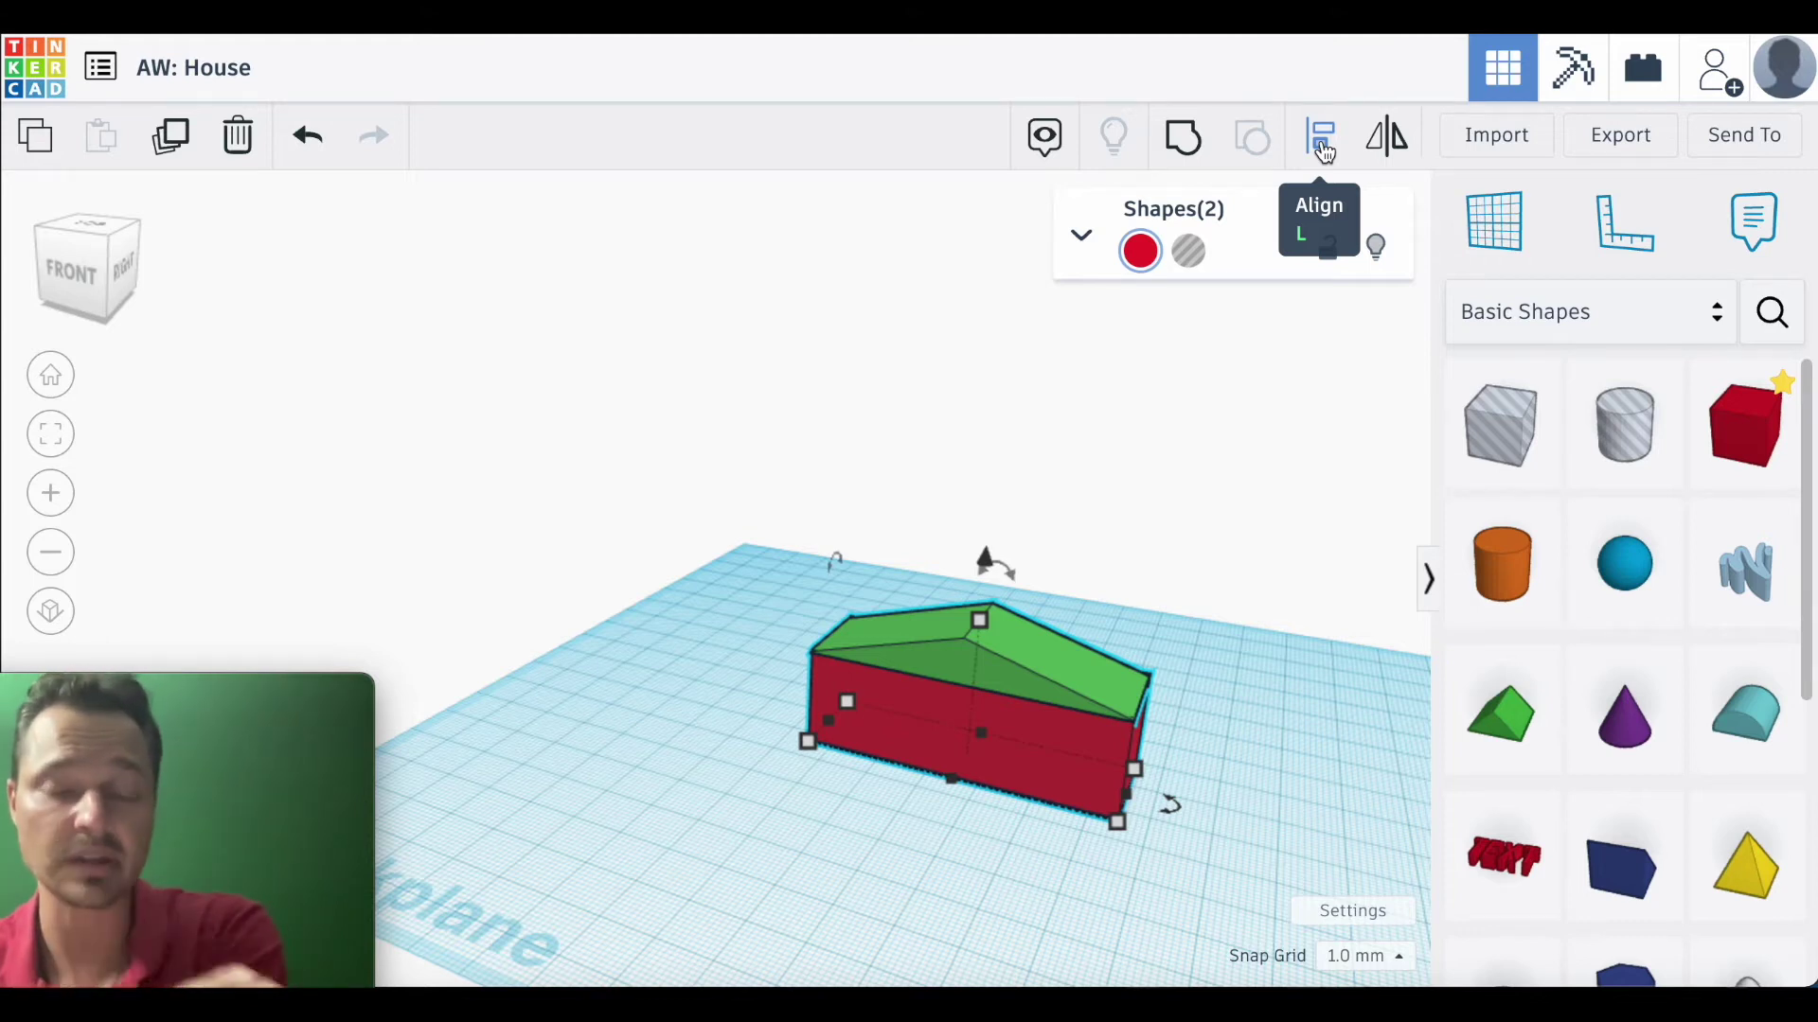
- Align the roof and box centres front-to-back and left-to-right
left_click(1323, 147)
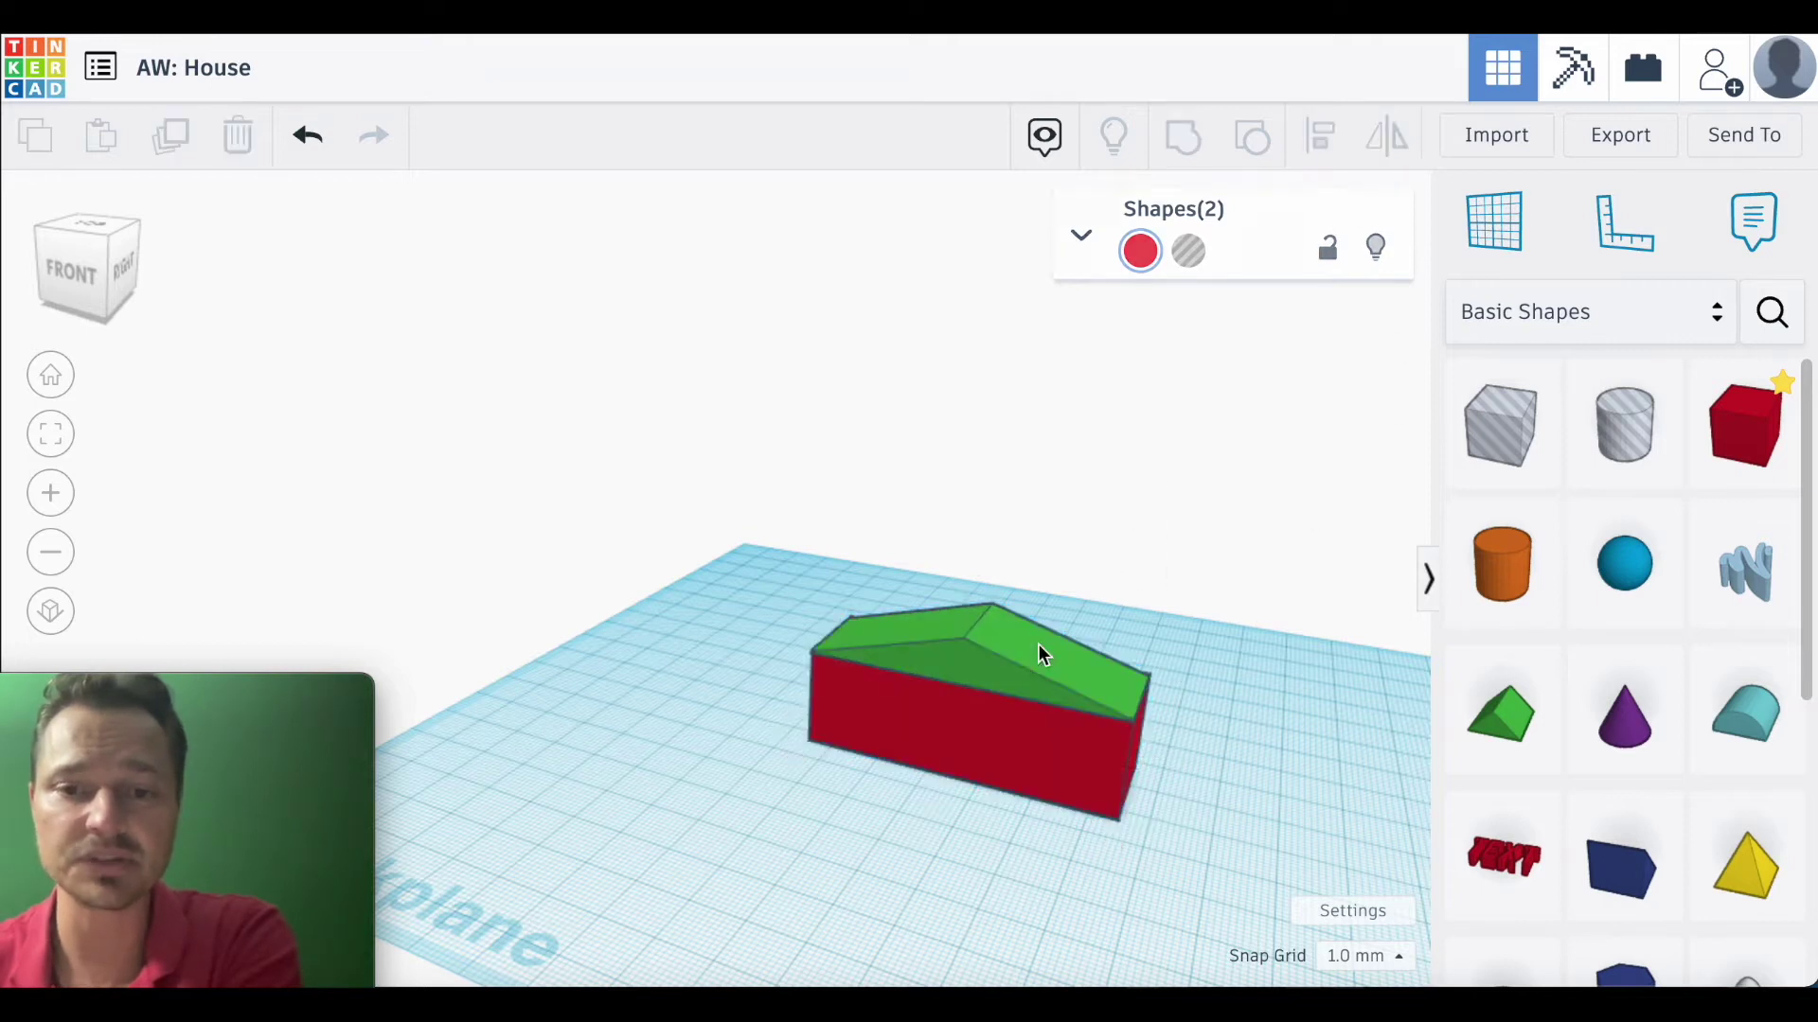
left_click(987, 645)
left_click_drag(743, 520, 1264, 841)
left_click(1325, 151)
left_click(1328, 153)
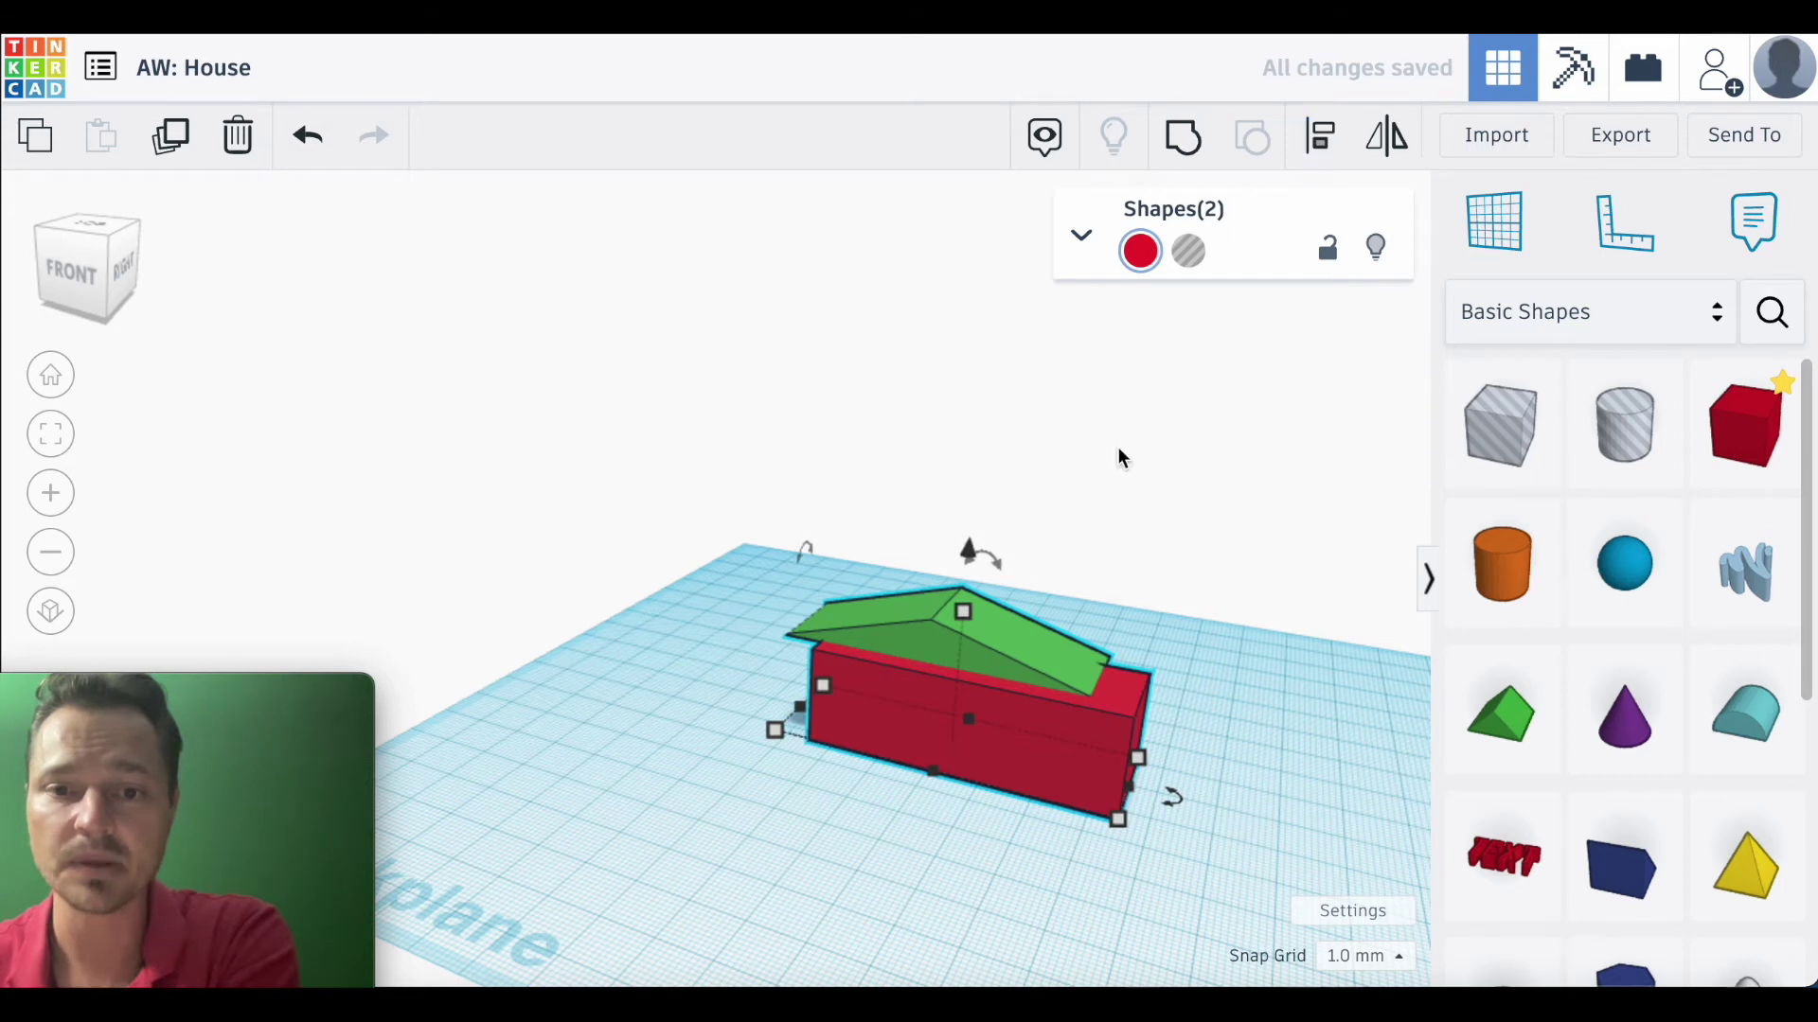
left_click(1318, 132)
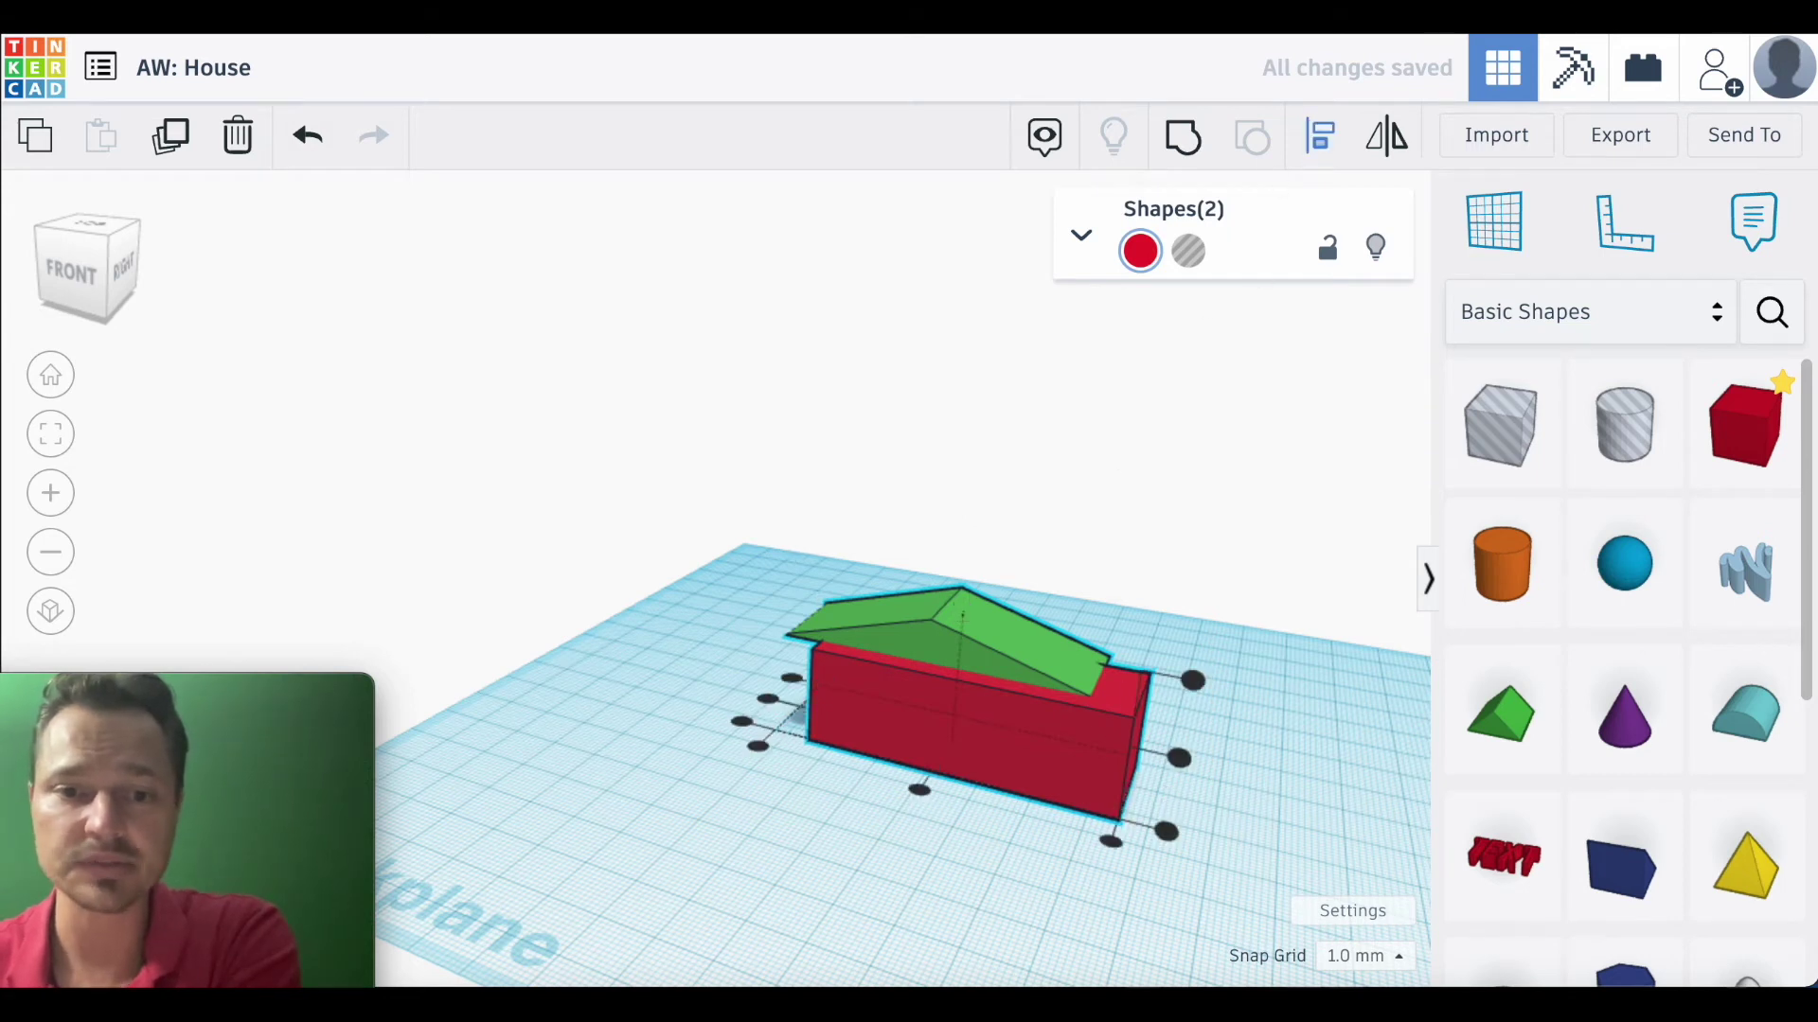
right_click_drag(826, 898, 924, 882)
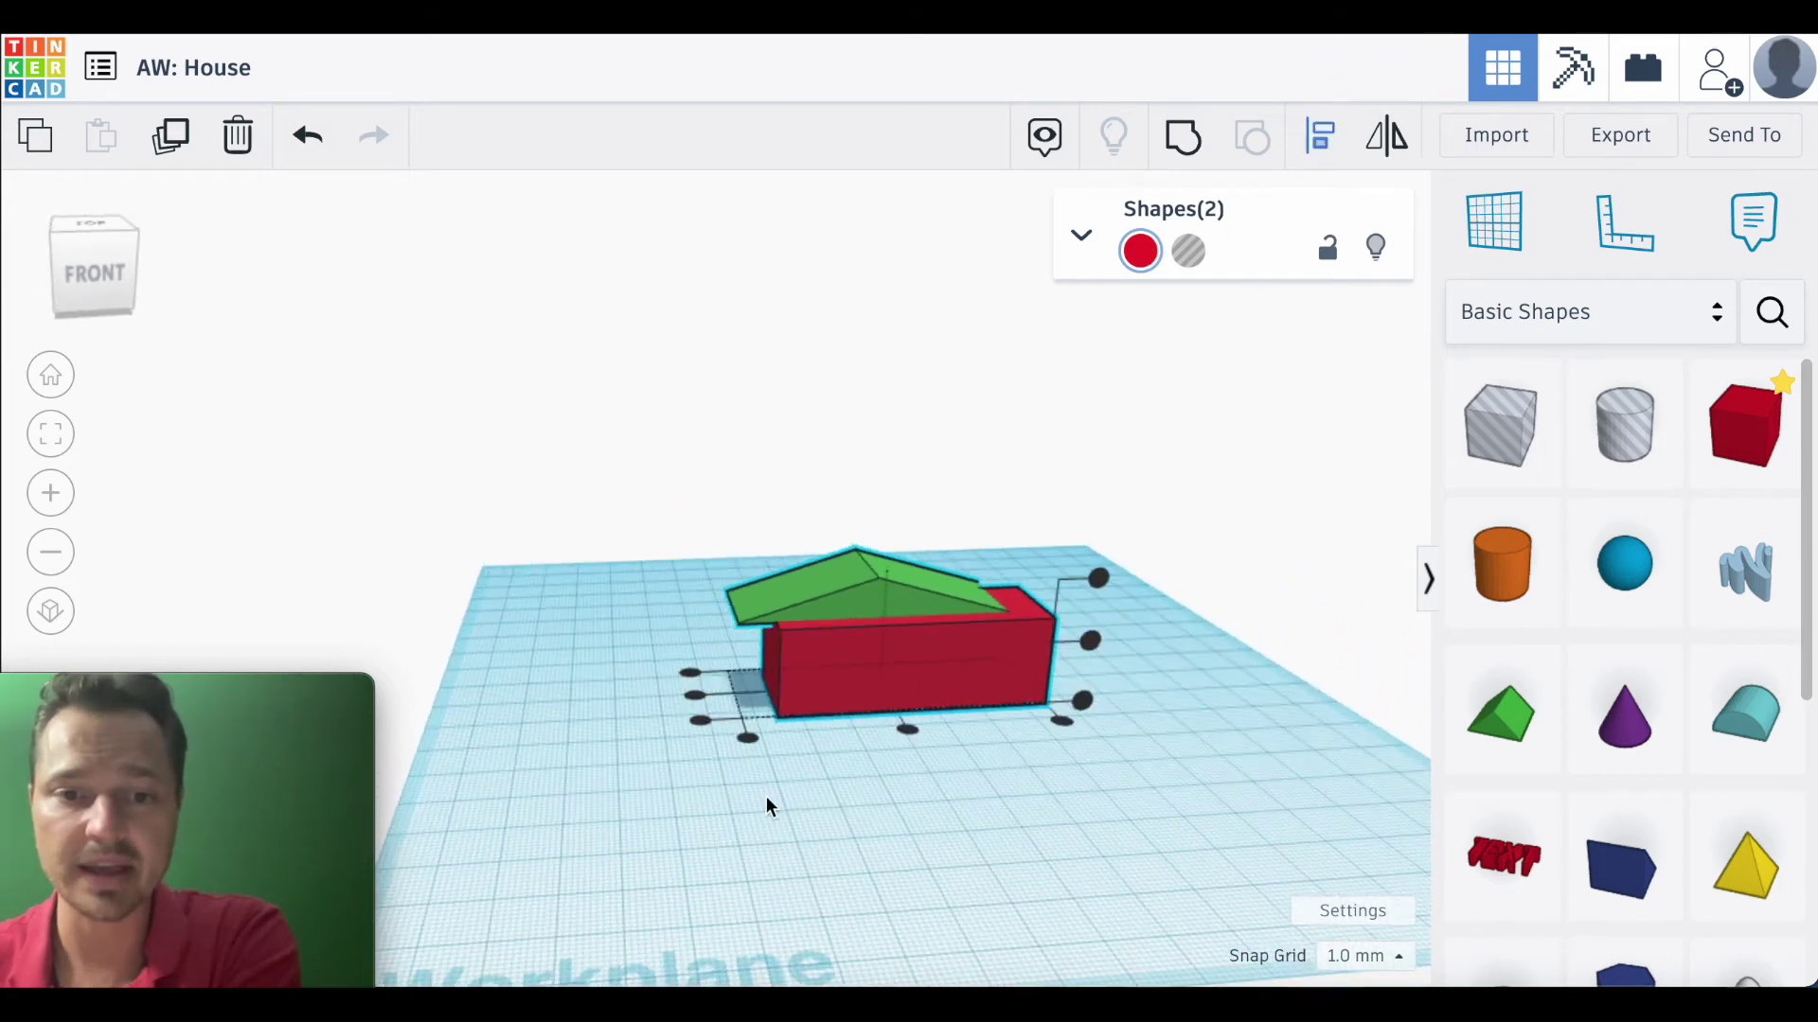
left_click(690, 673)
right_click_drag(691, 708, 1004, 781)
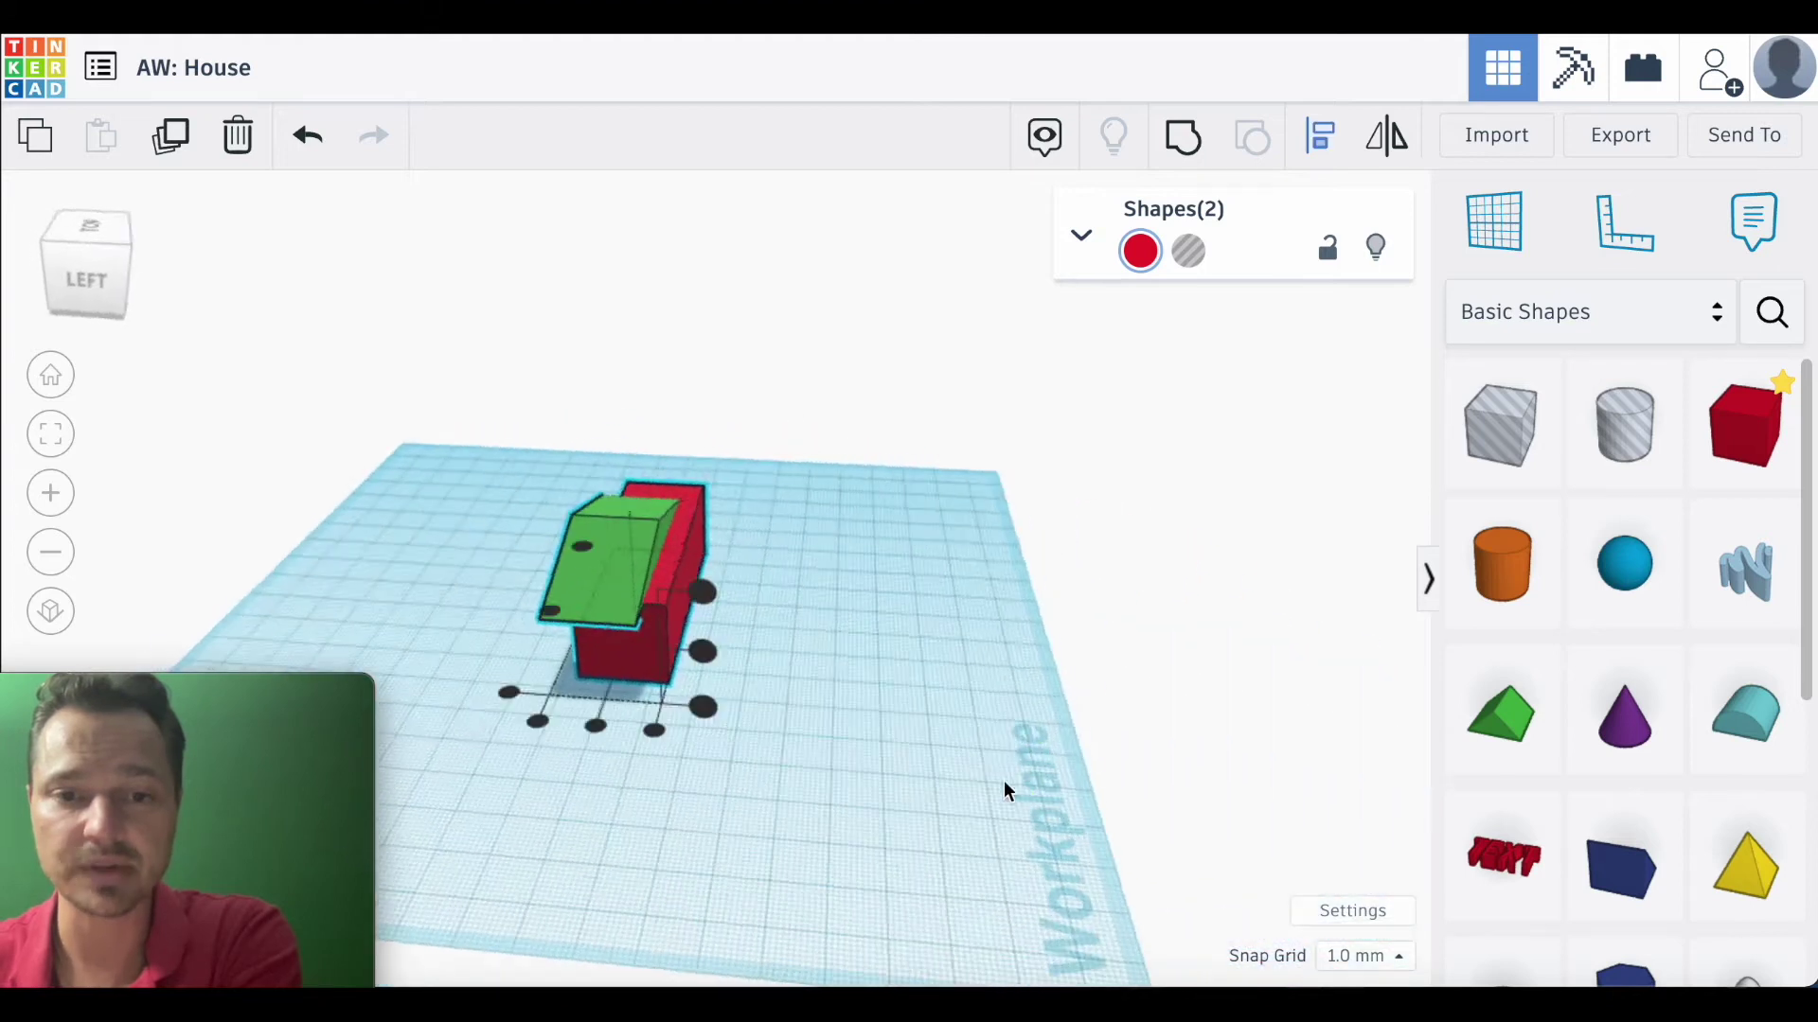
left_click(594, 734)
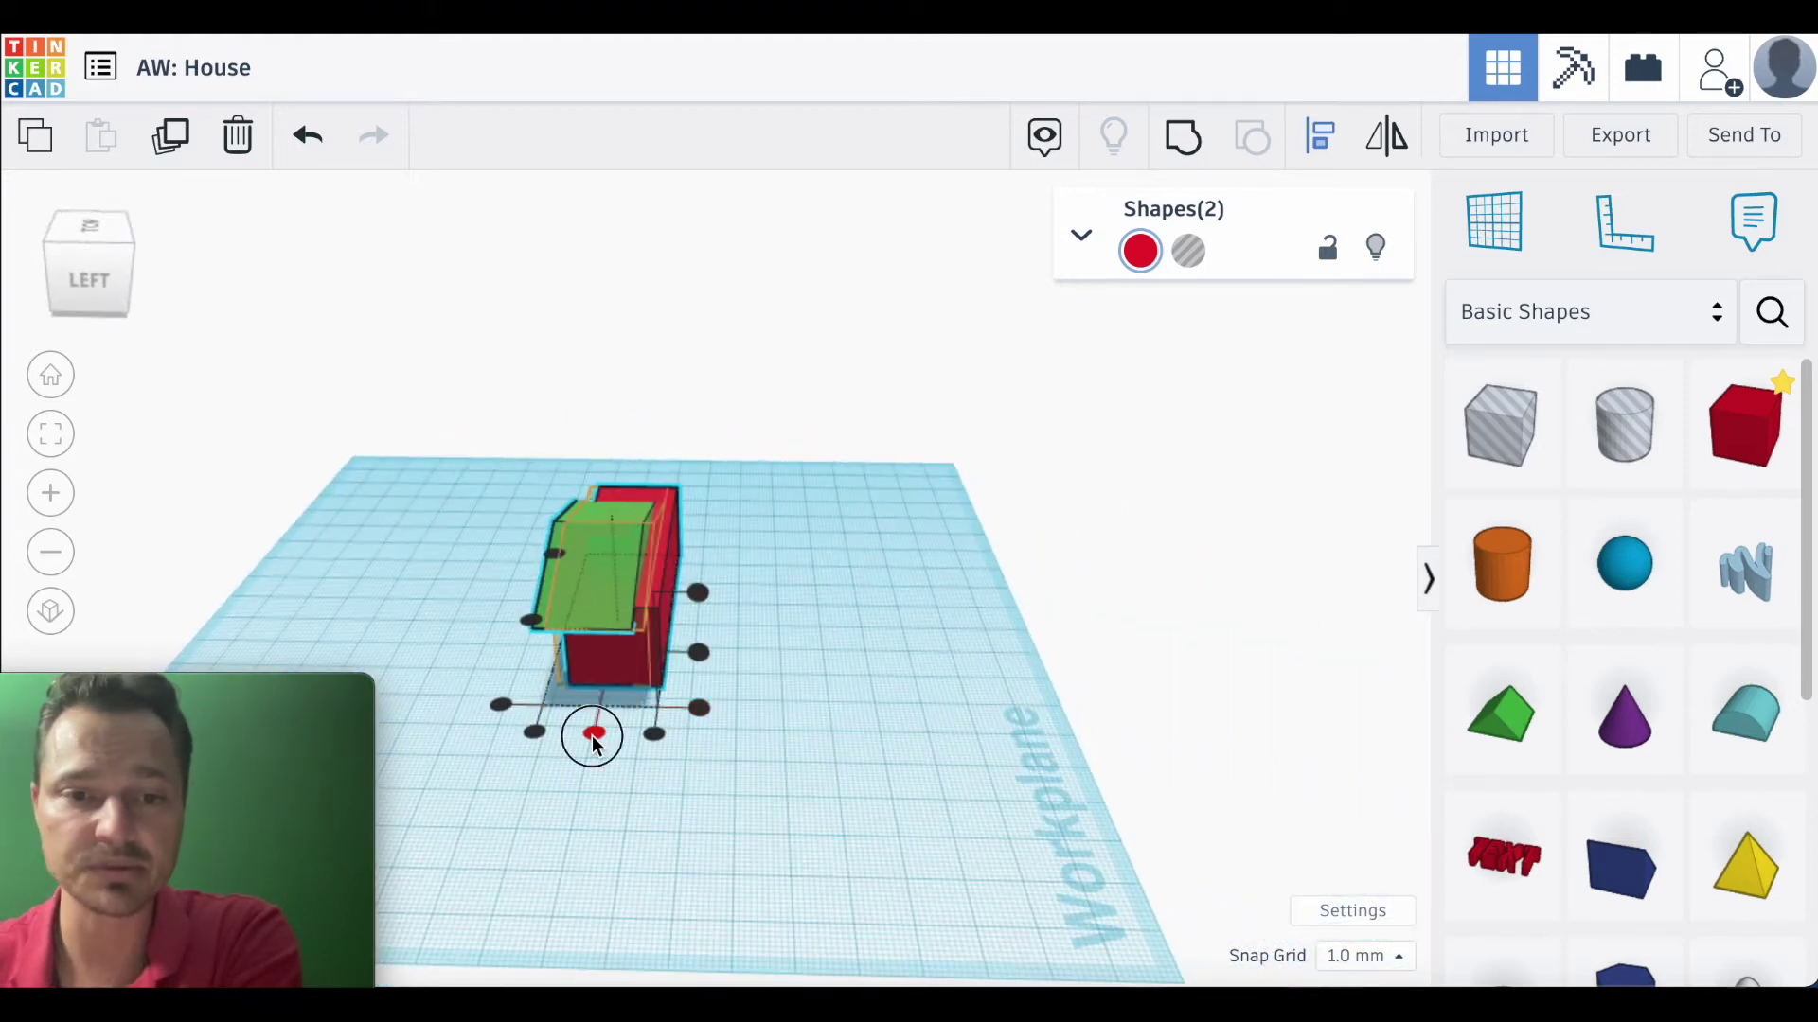
right_click_drag(937, 682, 497, 682)
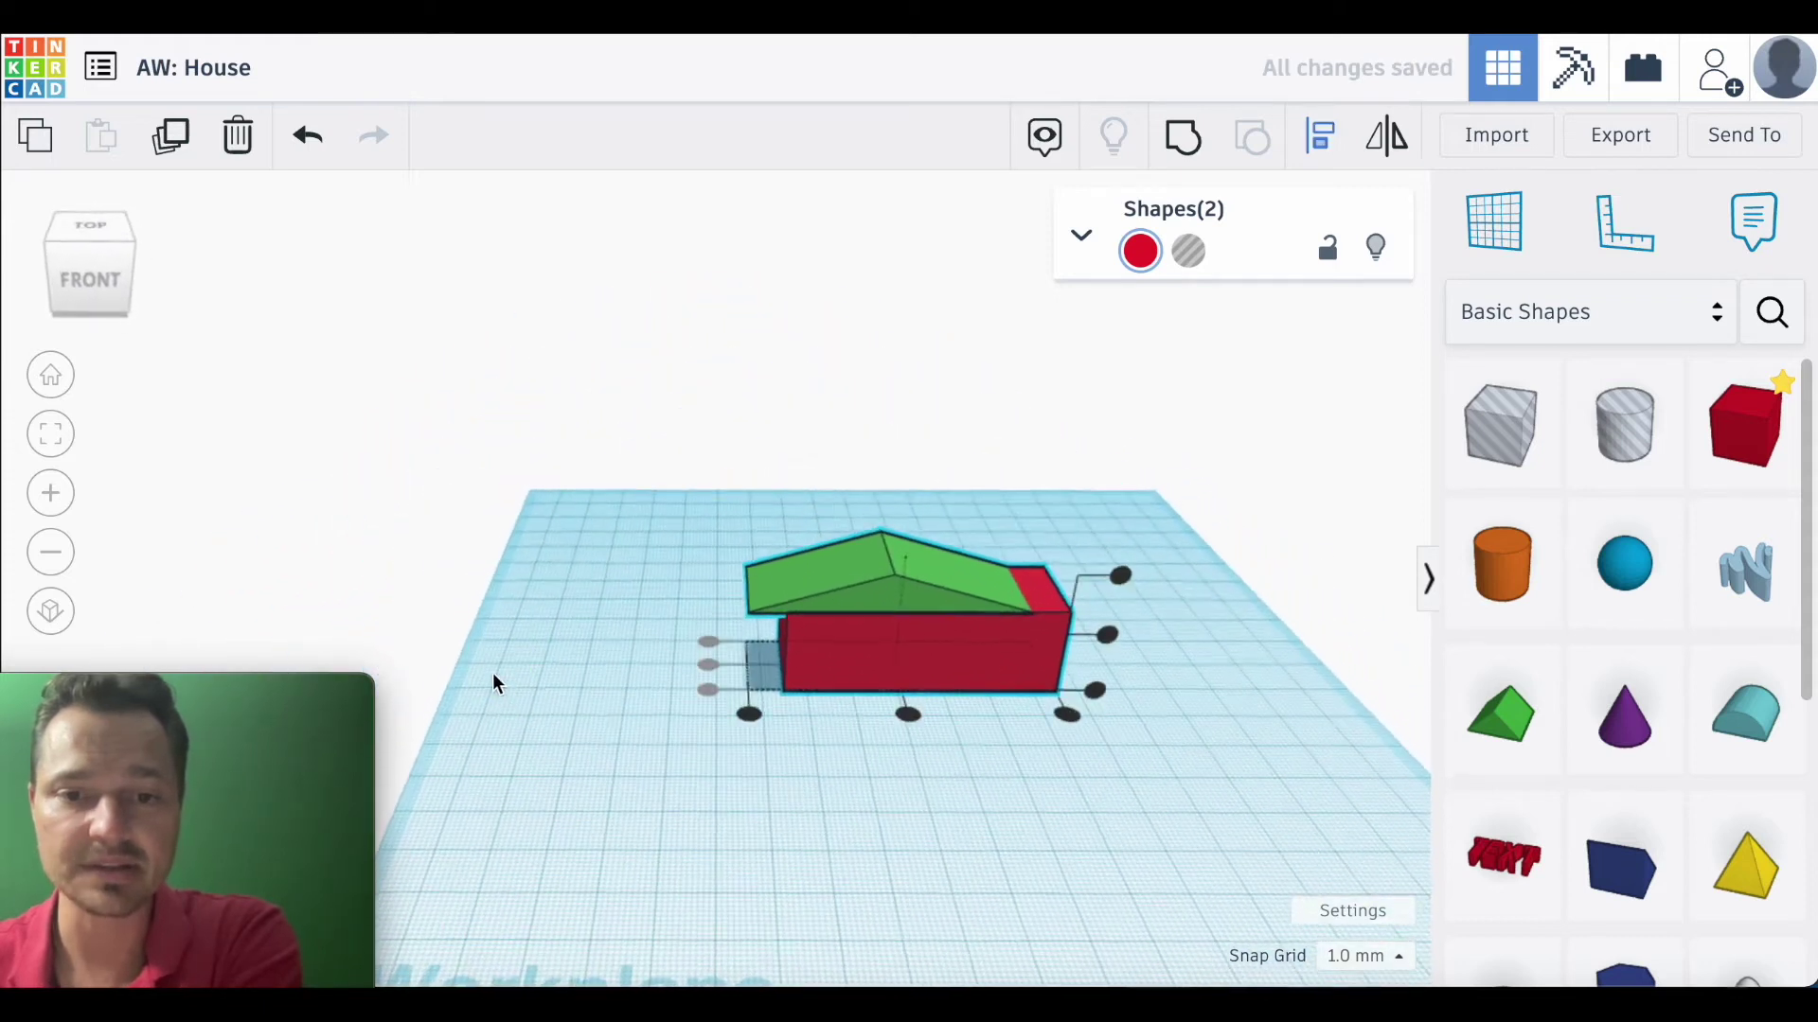
left_click(906, 714)
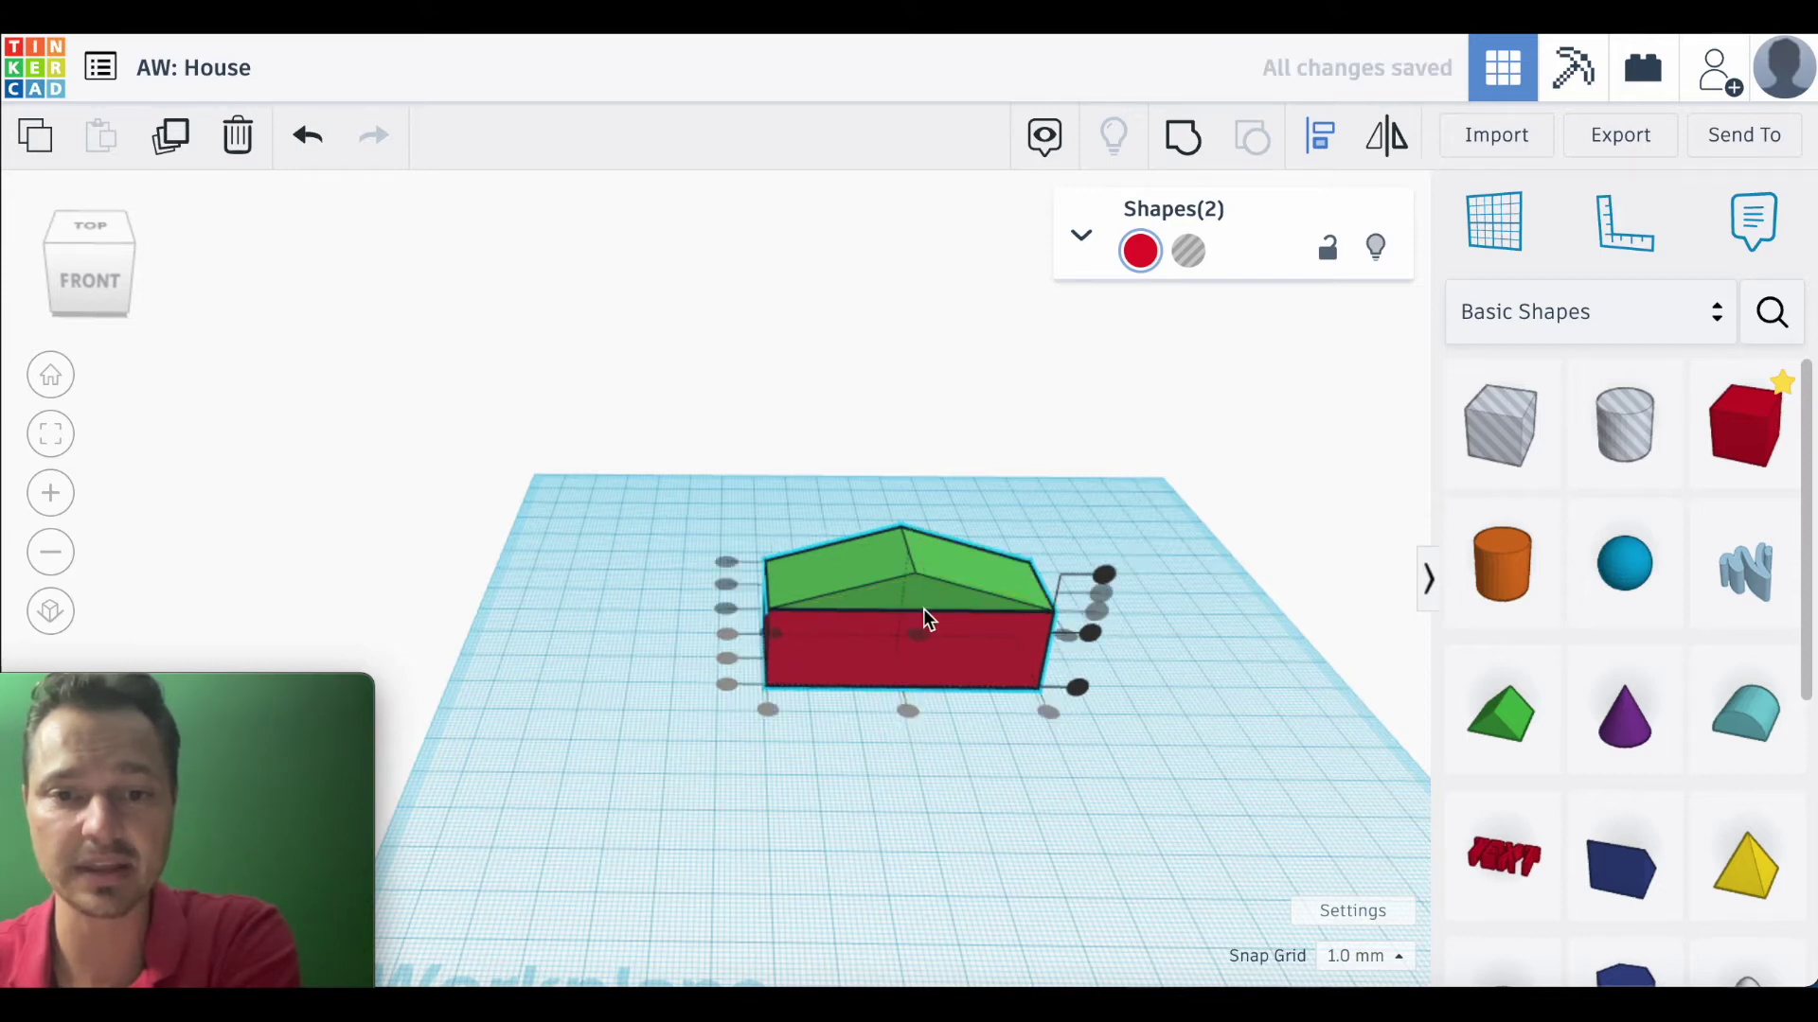
- Revert the vertical centring that sank the roof, leaving it on top of the box
right_click_drag(1230, 757, 1161, 689)
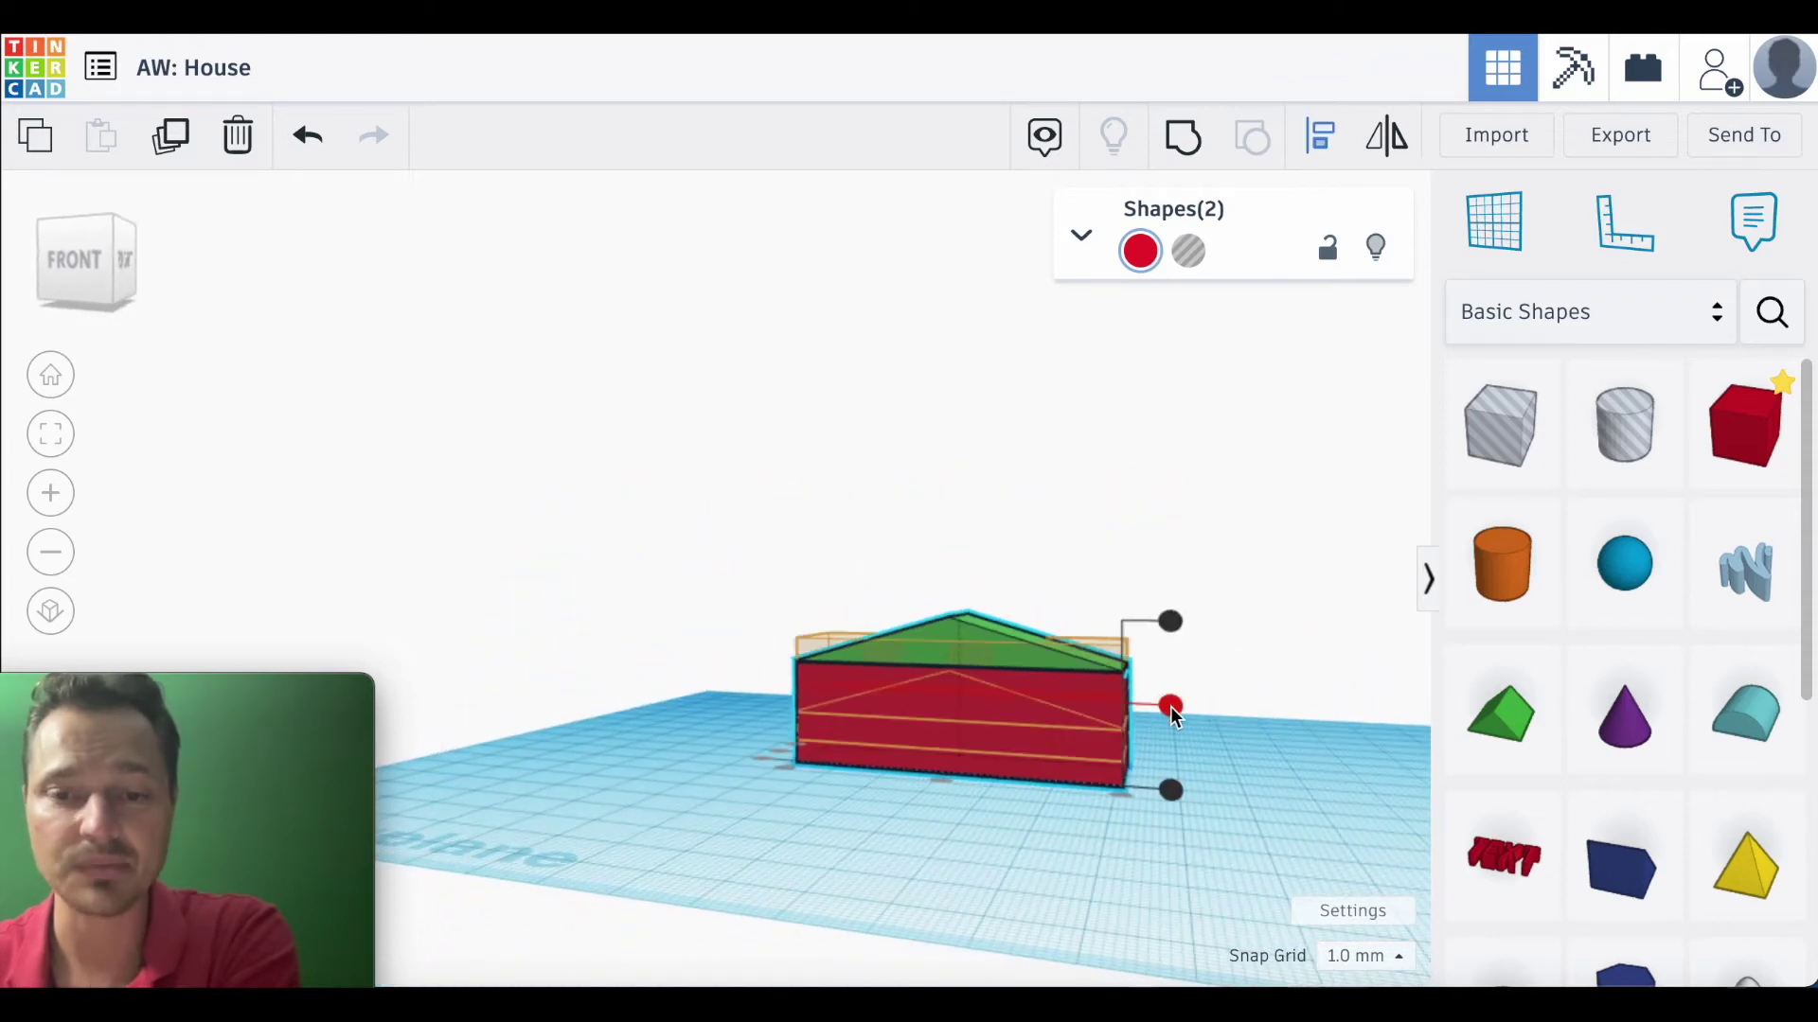
left_click(1171, 706)
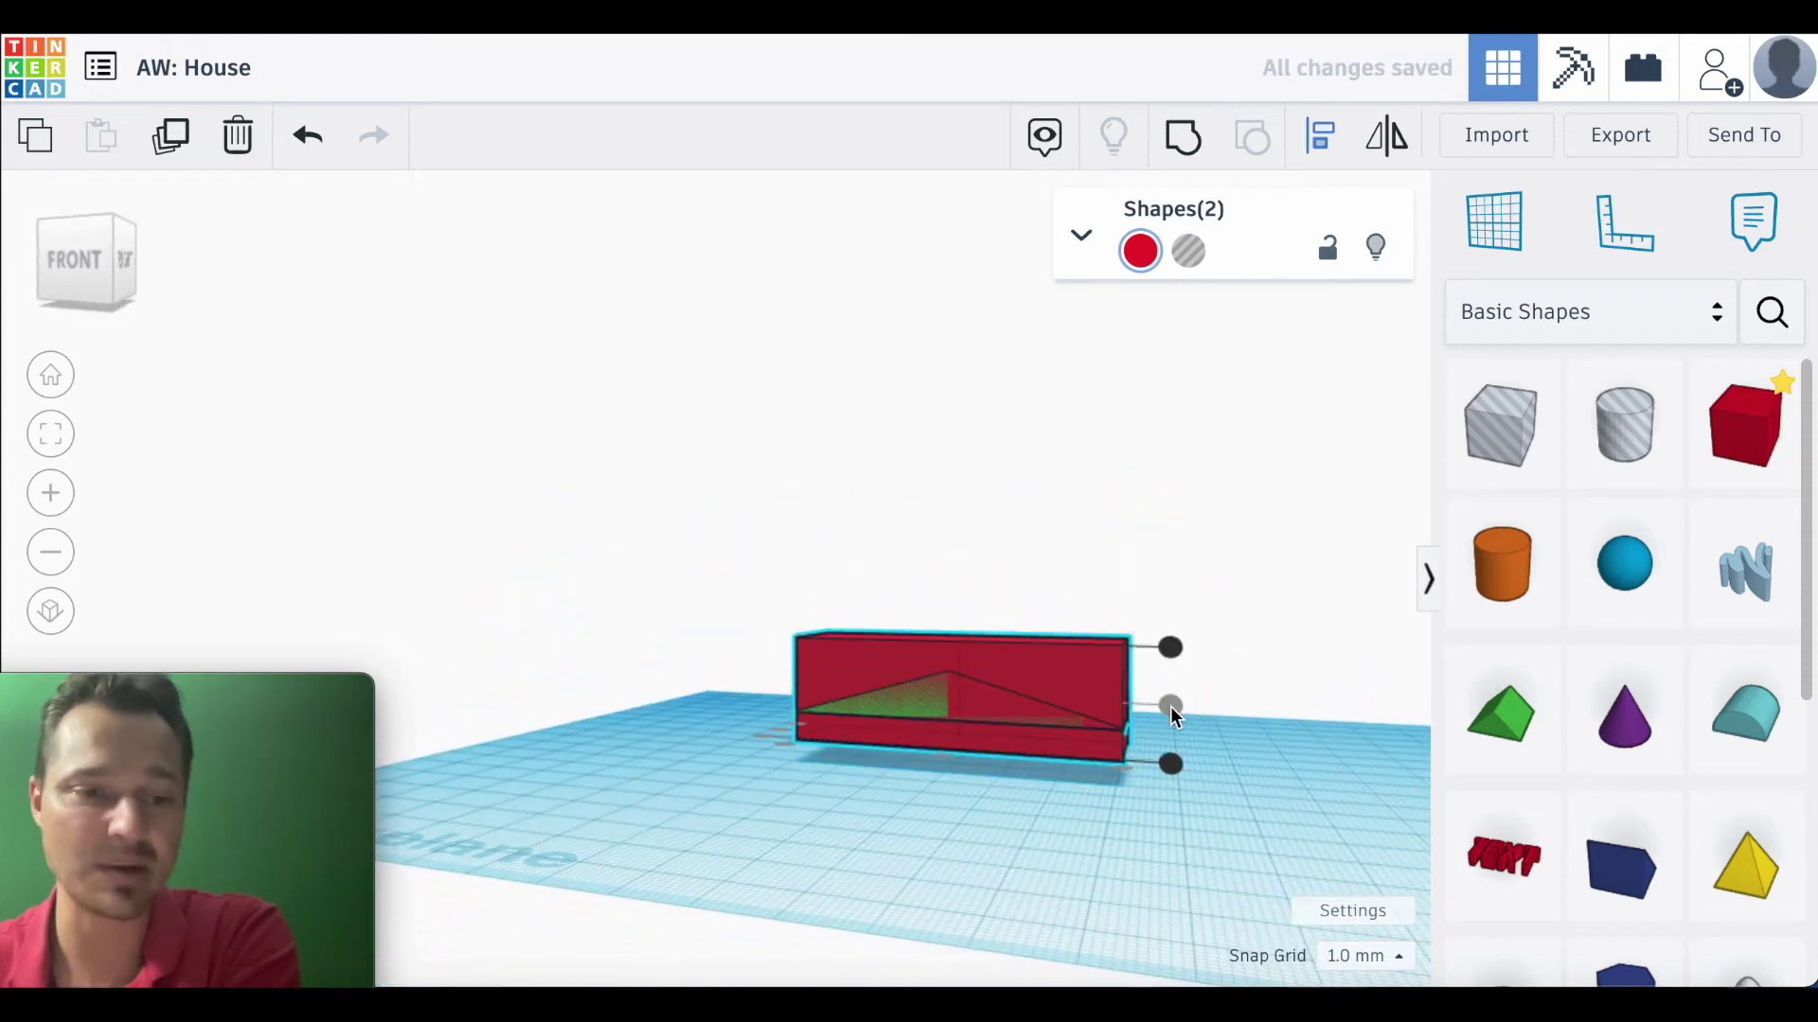
left_click(304, 135)
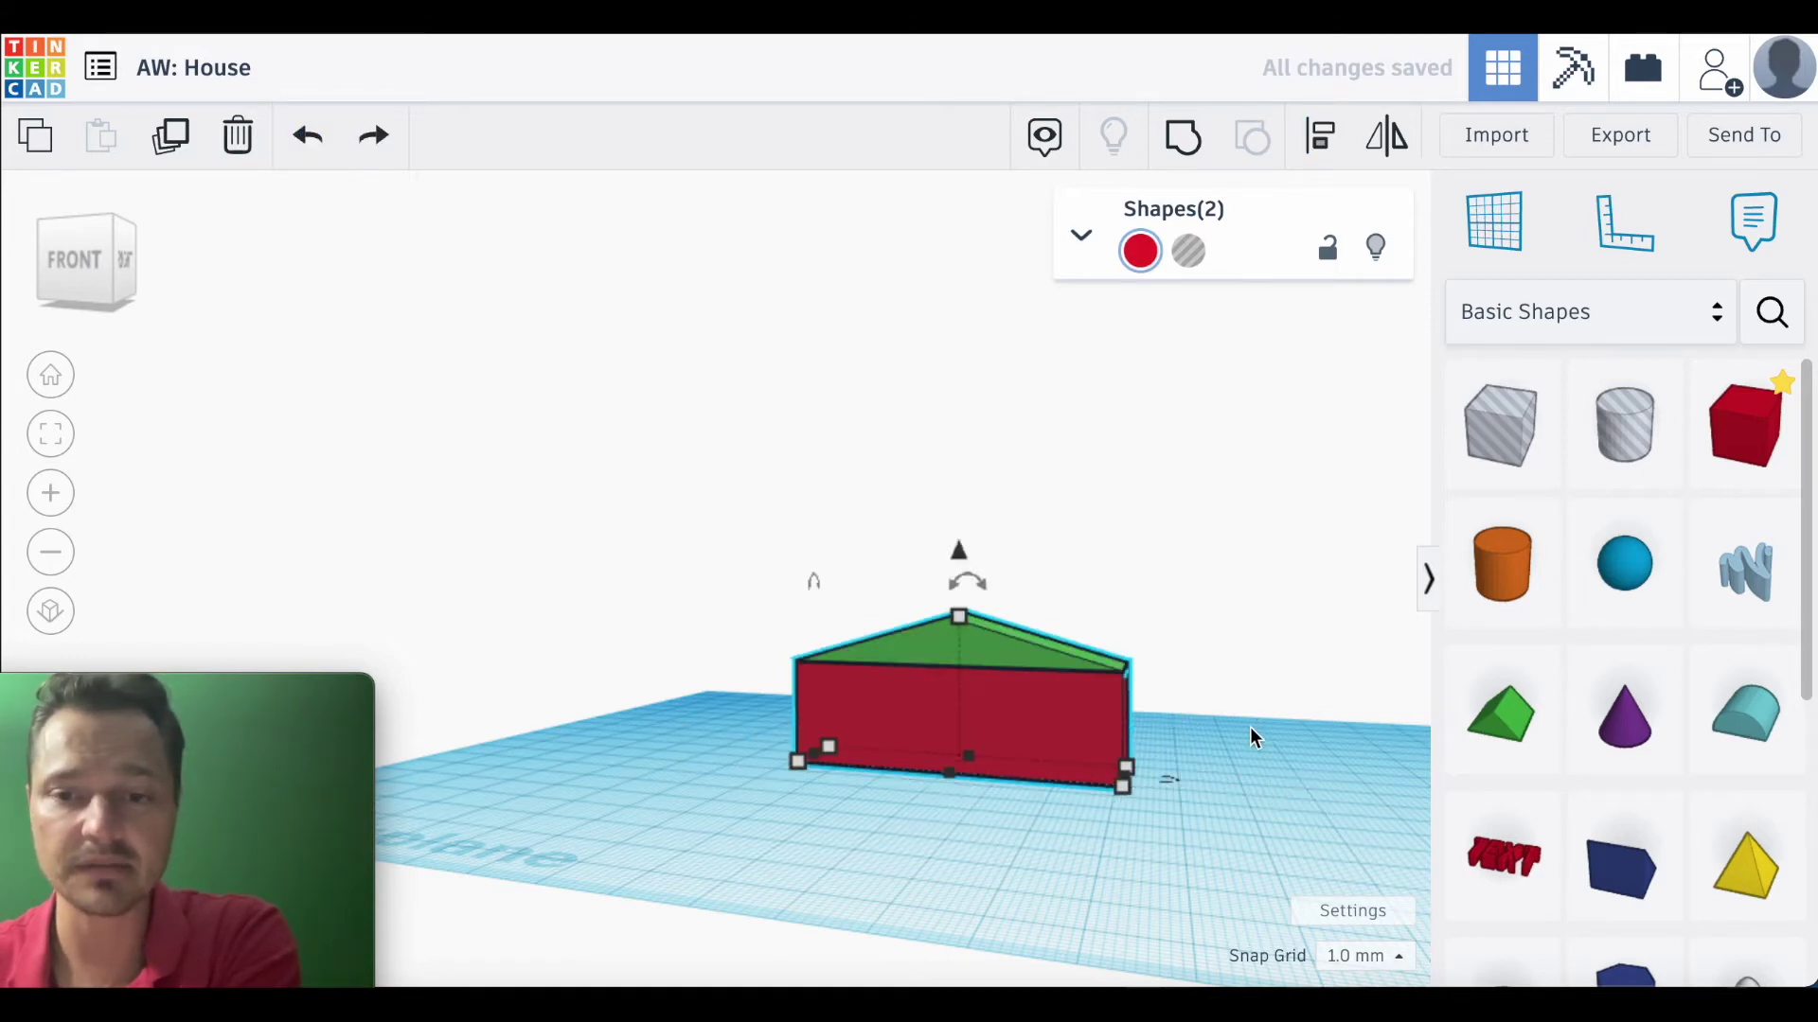
right_click_drag(1045, 849, 1059, 819)
scroll(1067, 712, "up", 5)
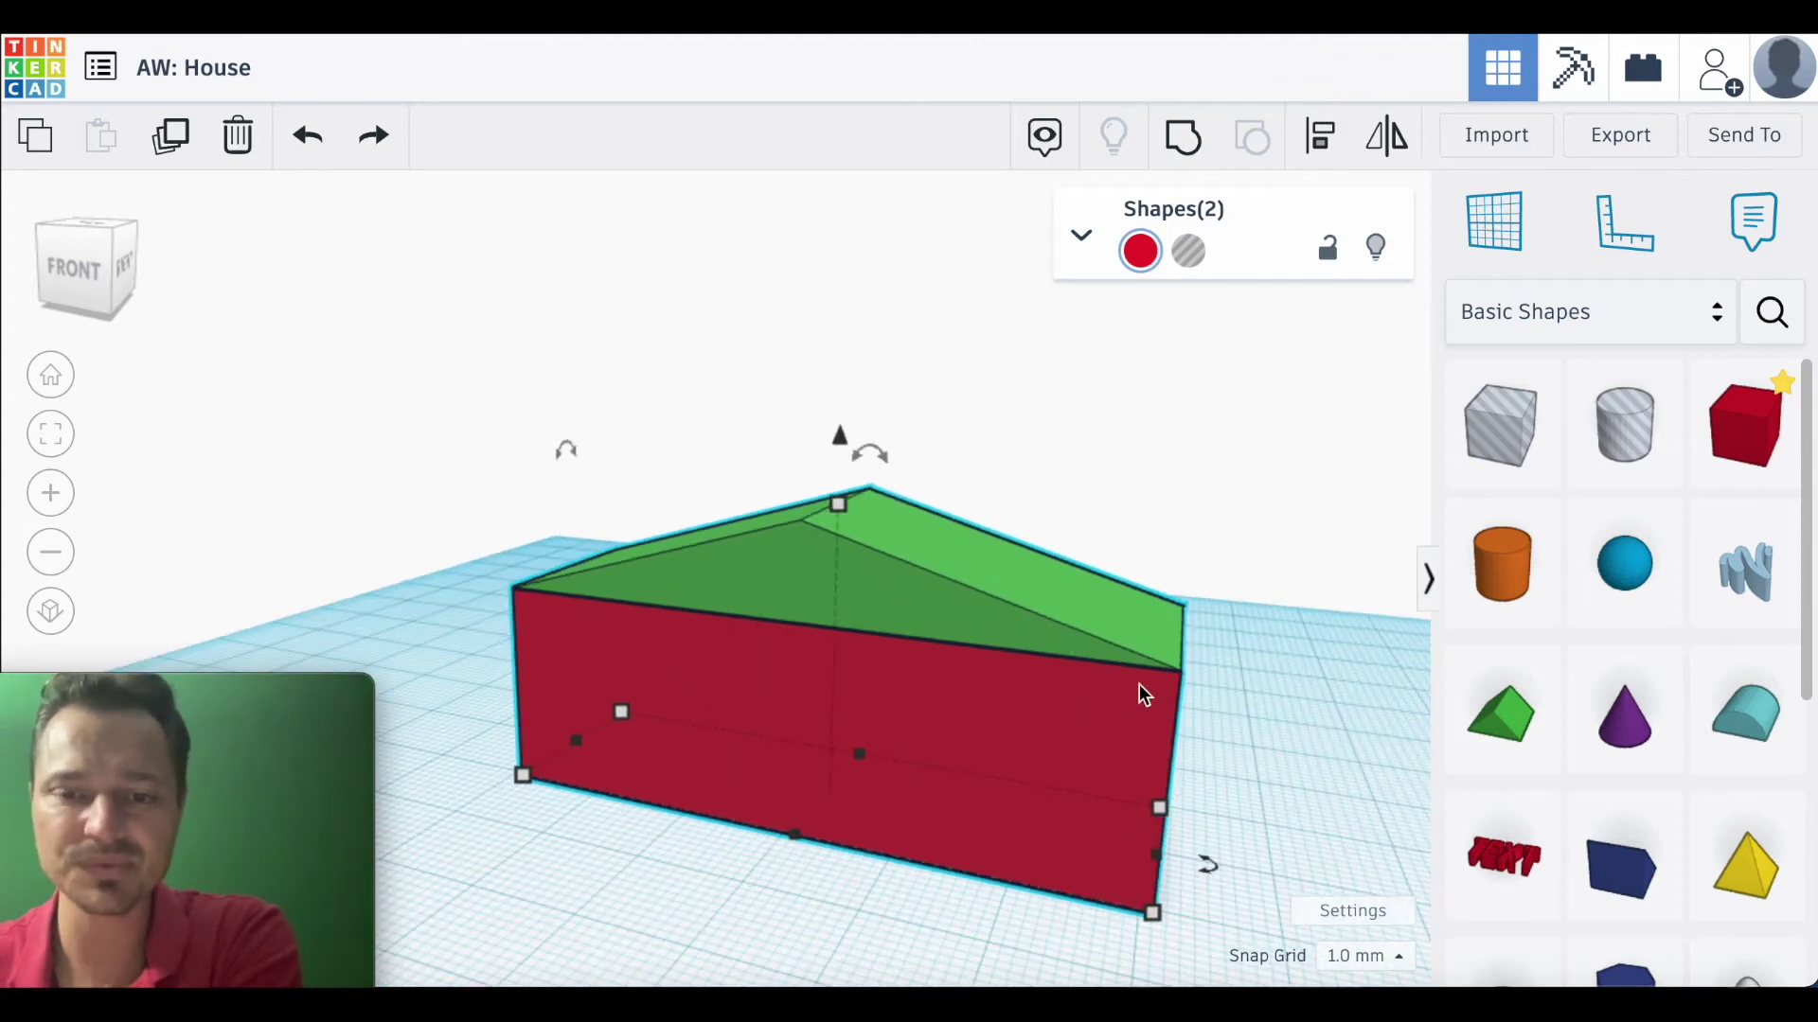
scroll(1143, 694, "up", 2)
right_click_drag(1178, 720, 1306, 644)
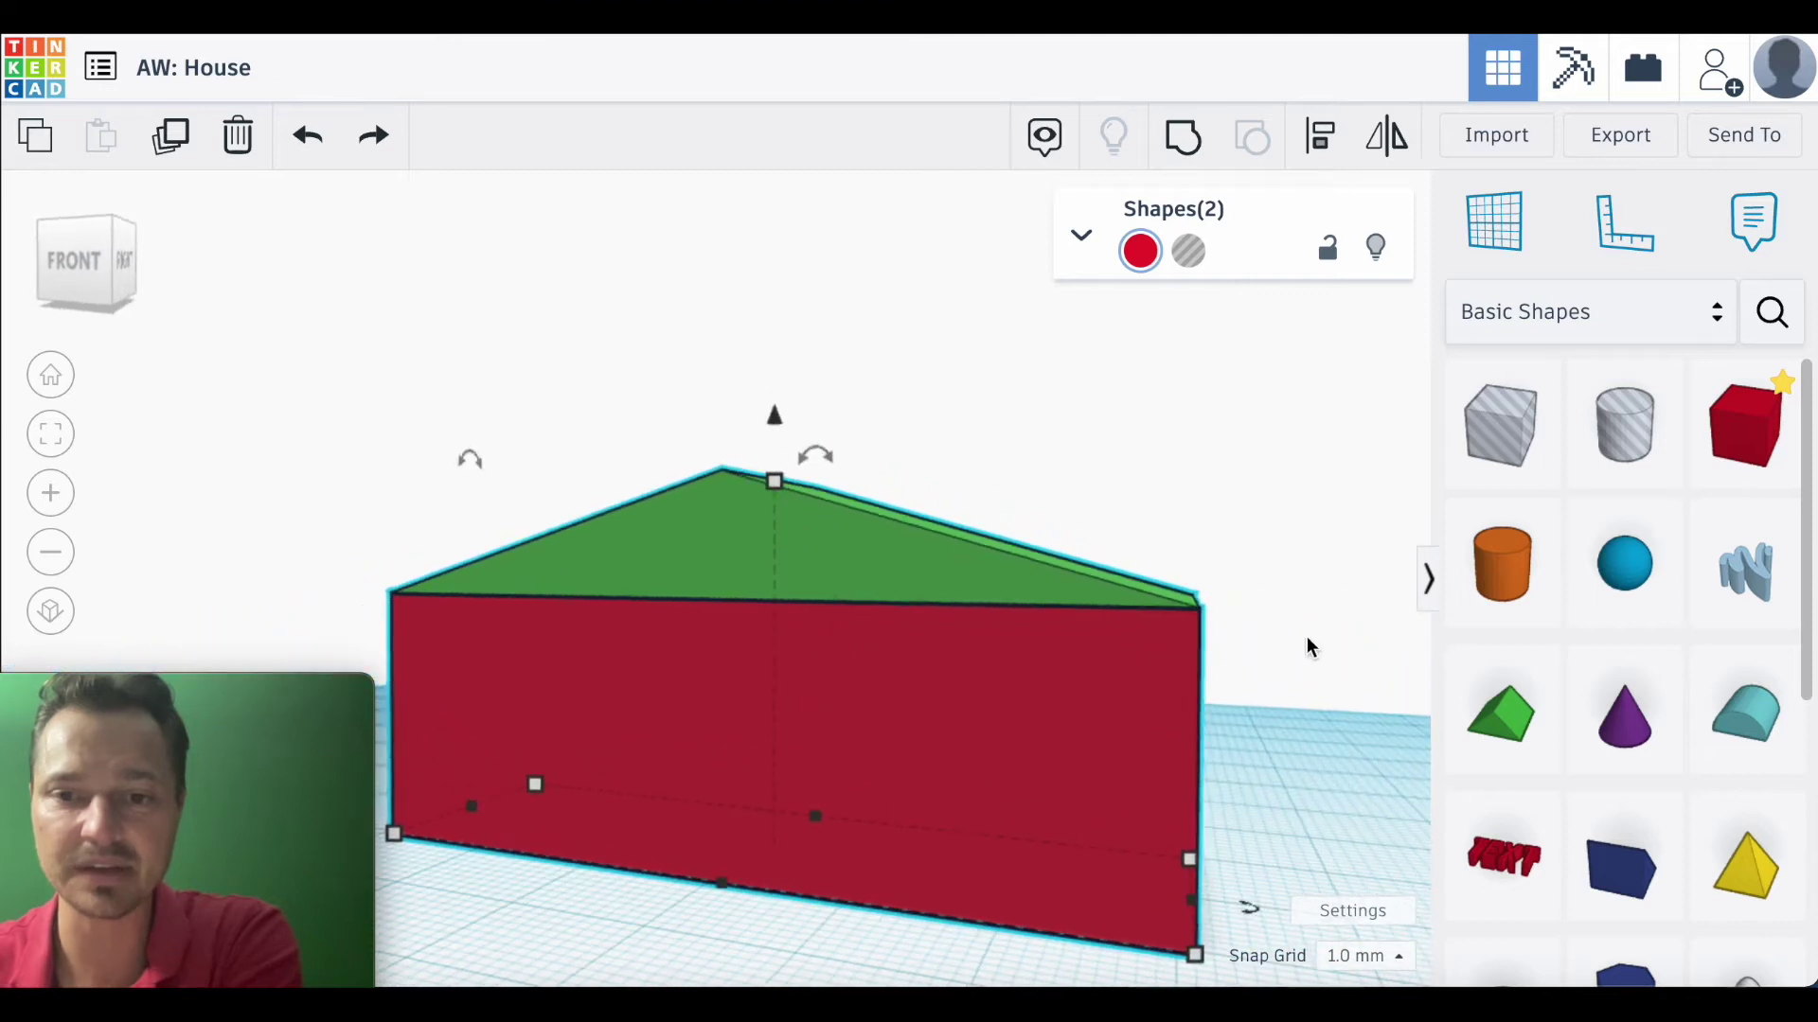
scroll(1051, 783, "up", 3)
scroll(1057, 767, "down", 3)
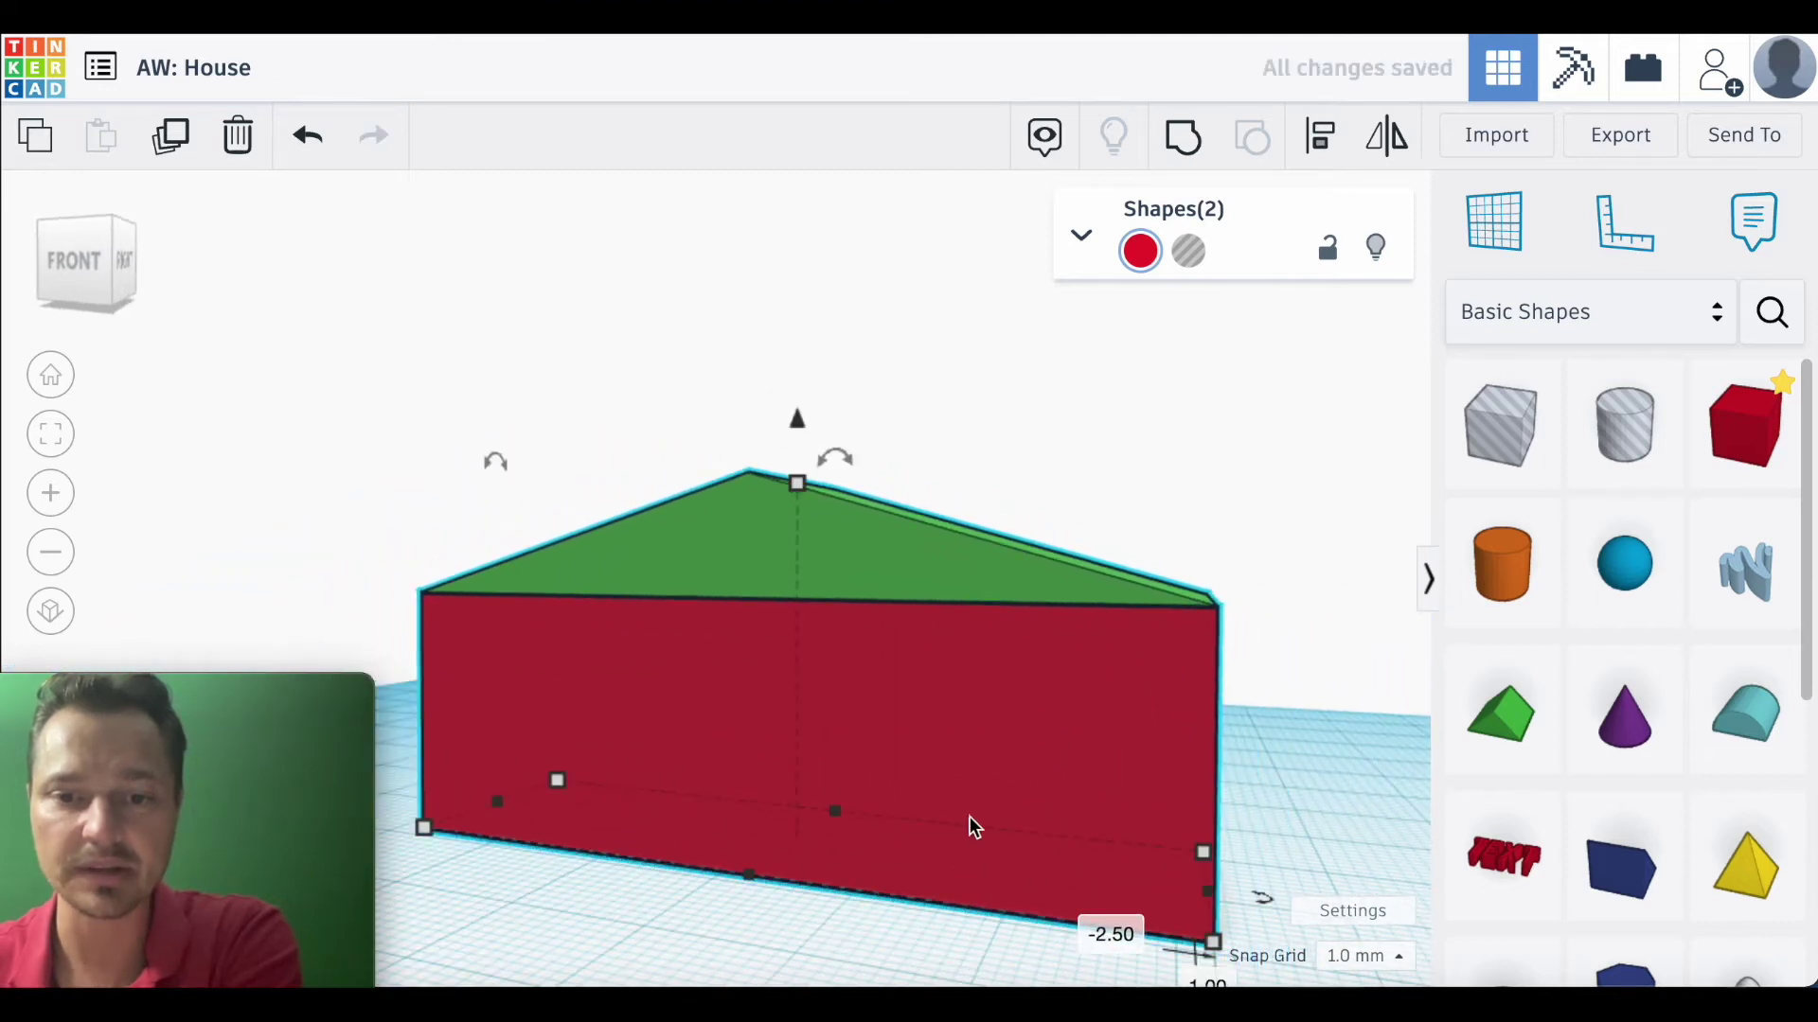
right_click_drag(889, 859, 947, 594)
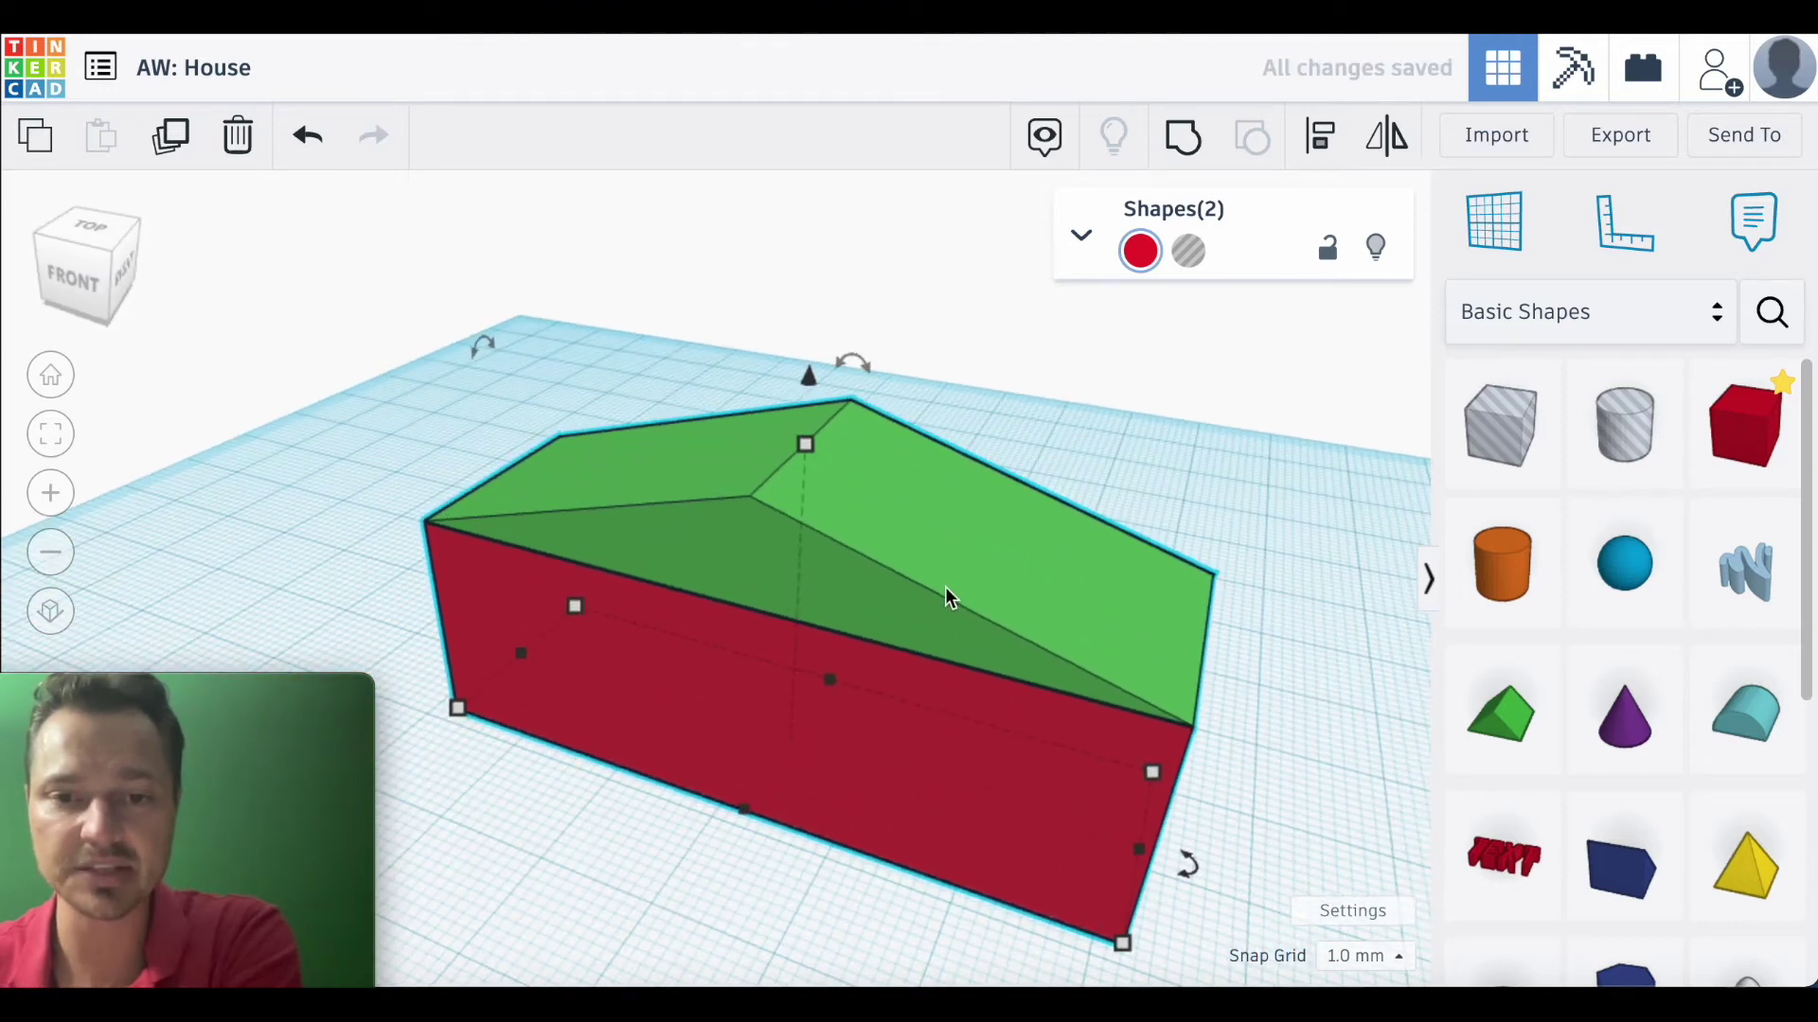
left_click(1032, 409)
left_click(898, 462)
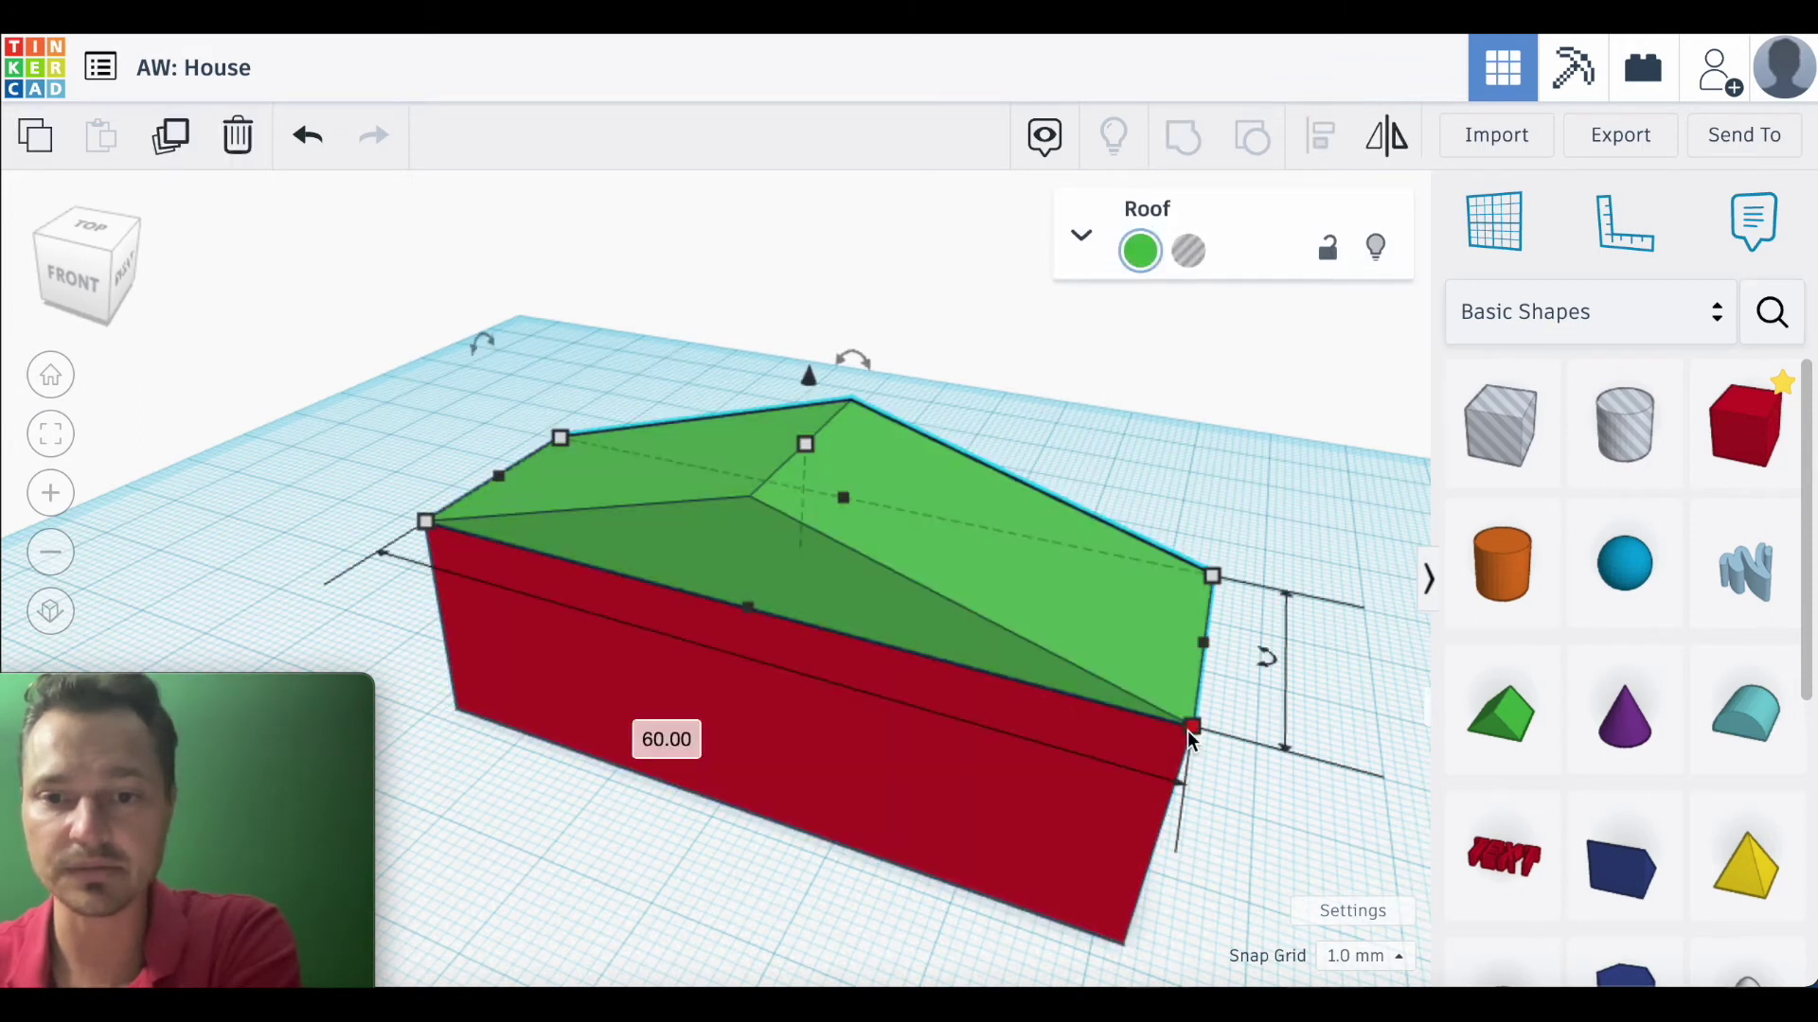
left_click_drag(1191, 724, 1243, 794)
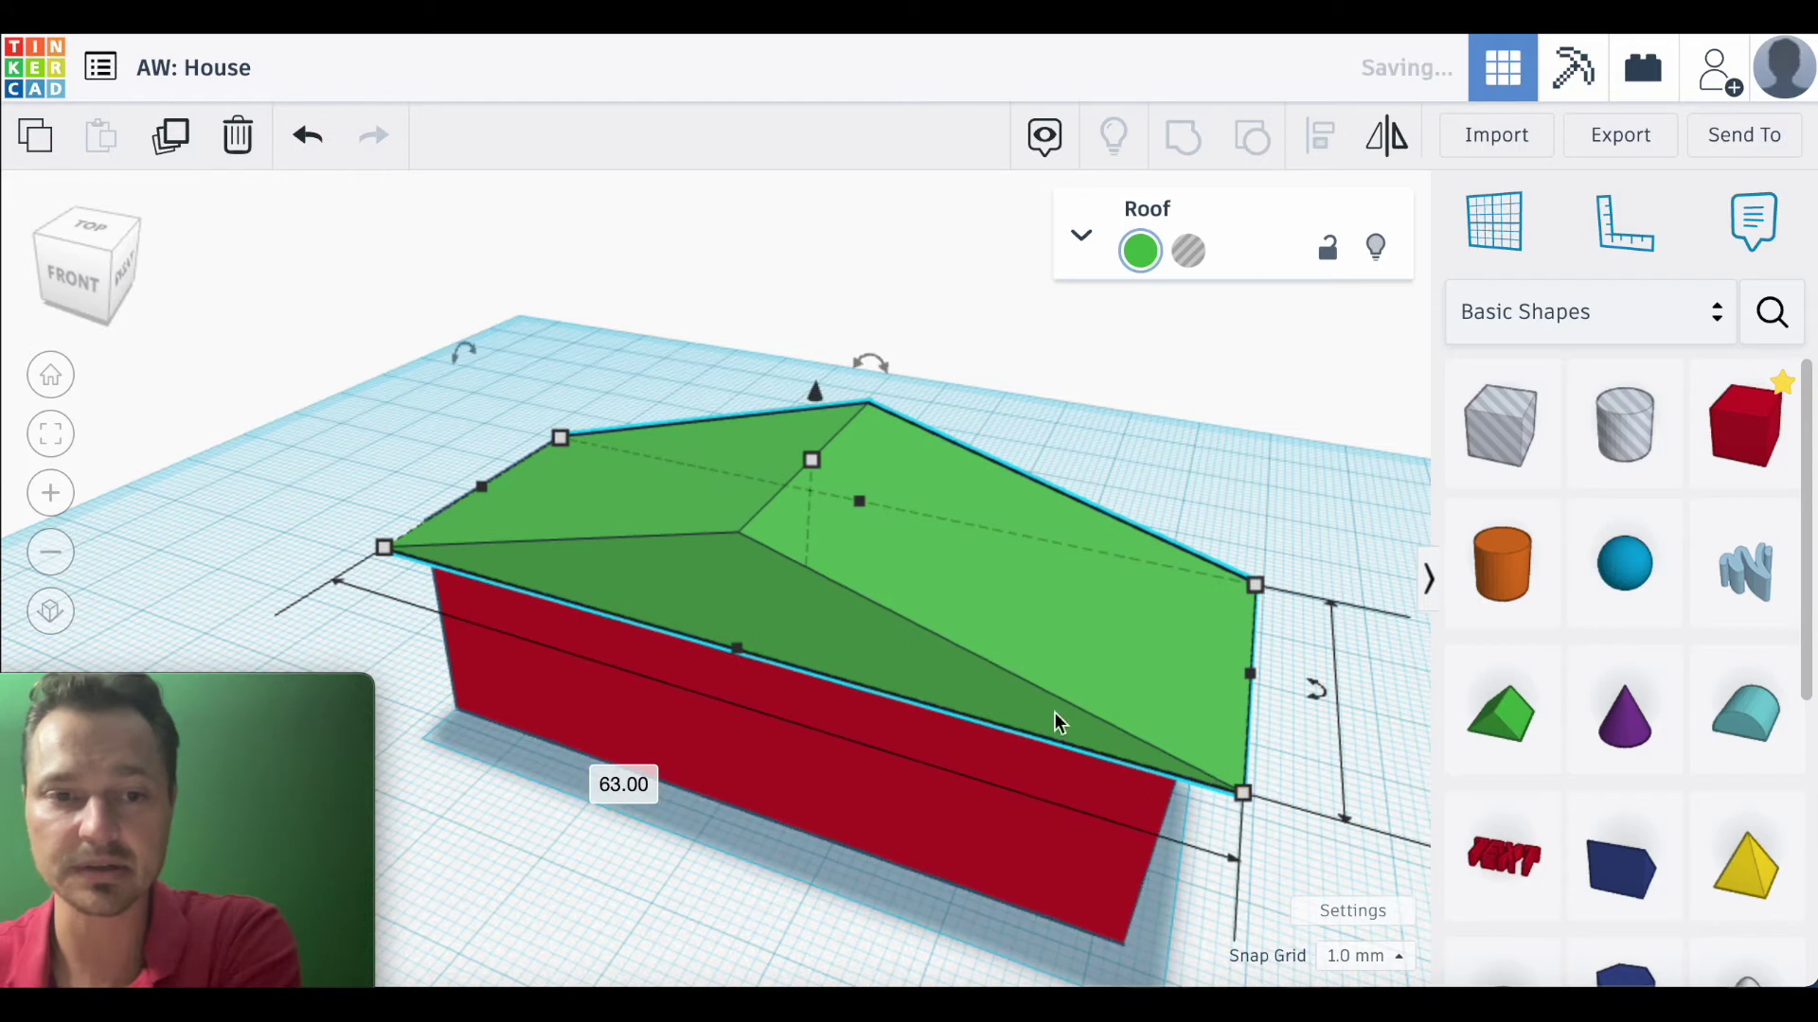
left_click(780, 700, "shift")
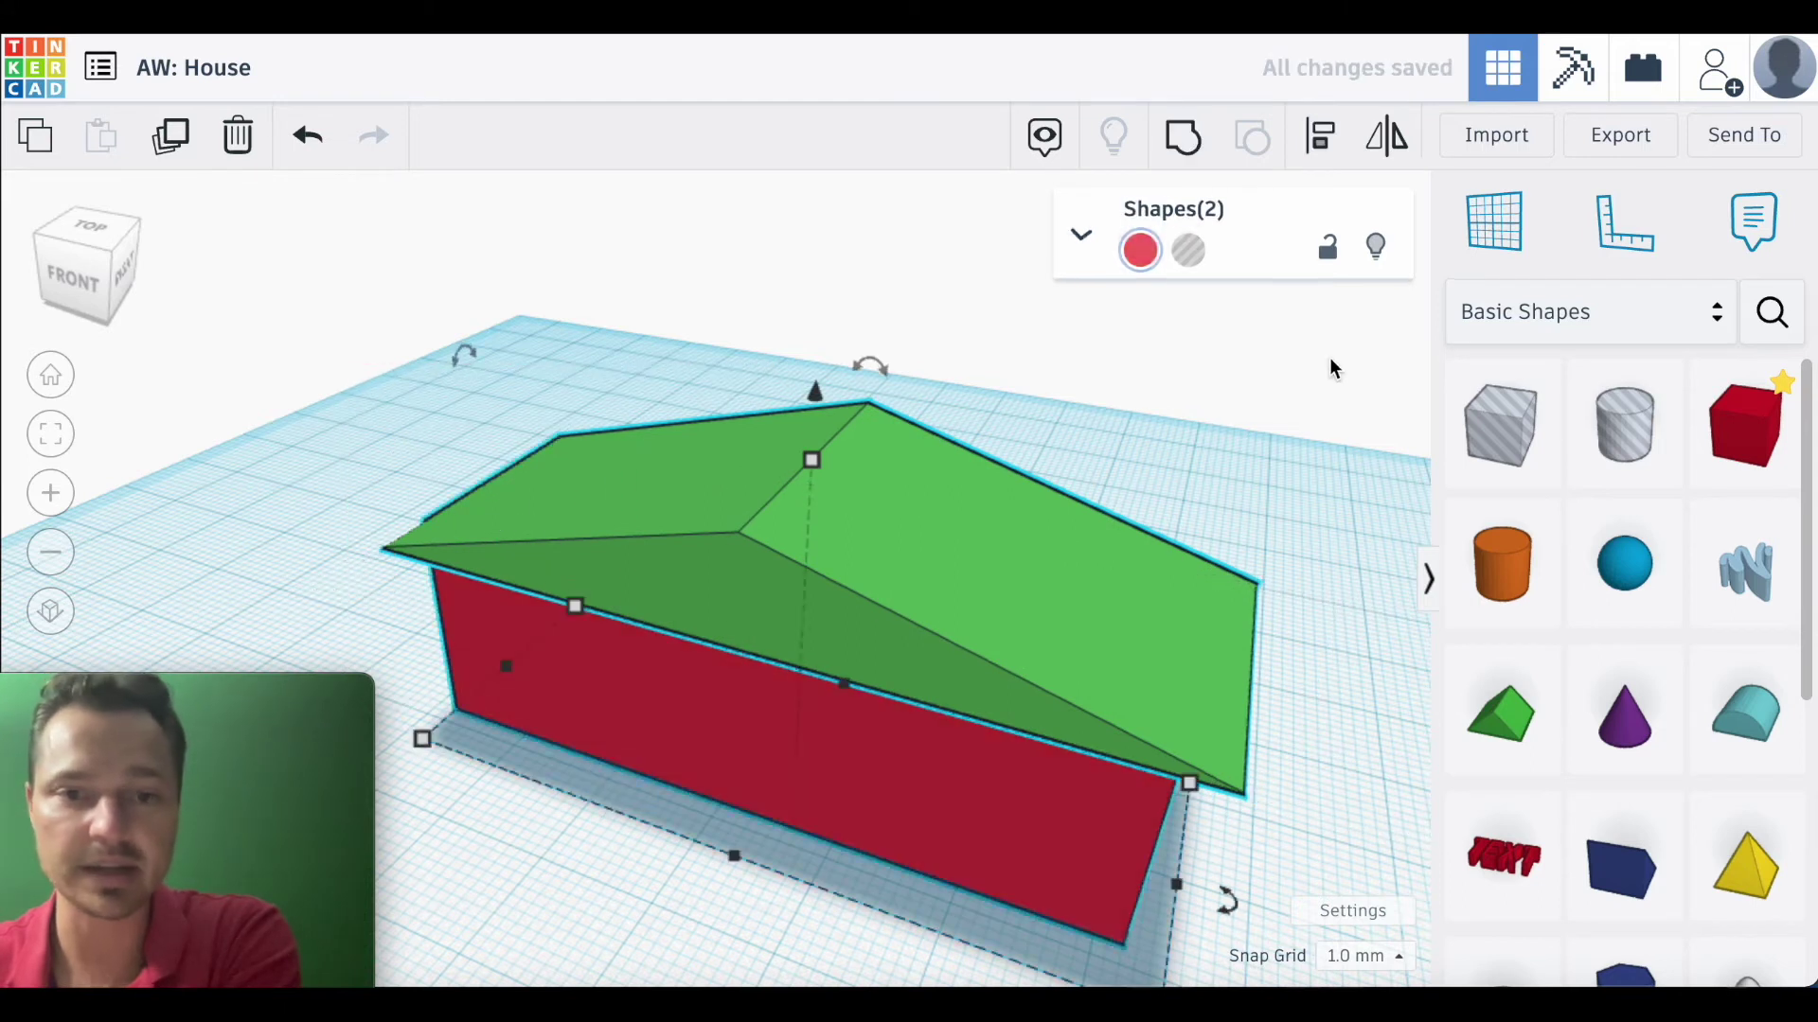
left_click(1318, 135)
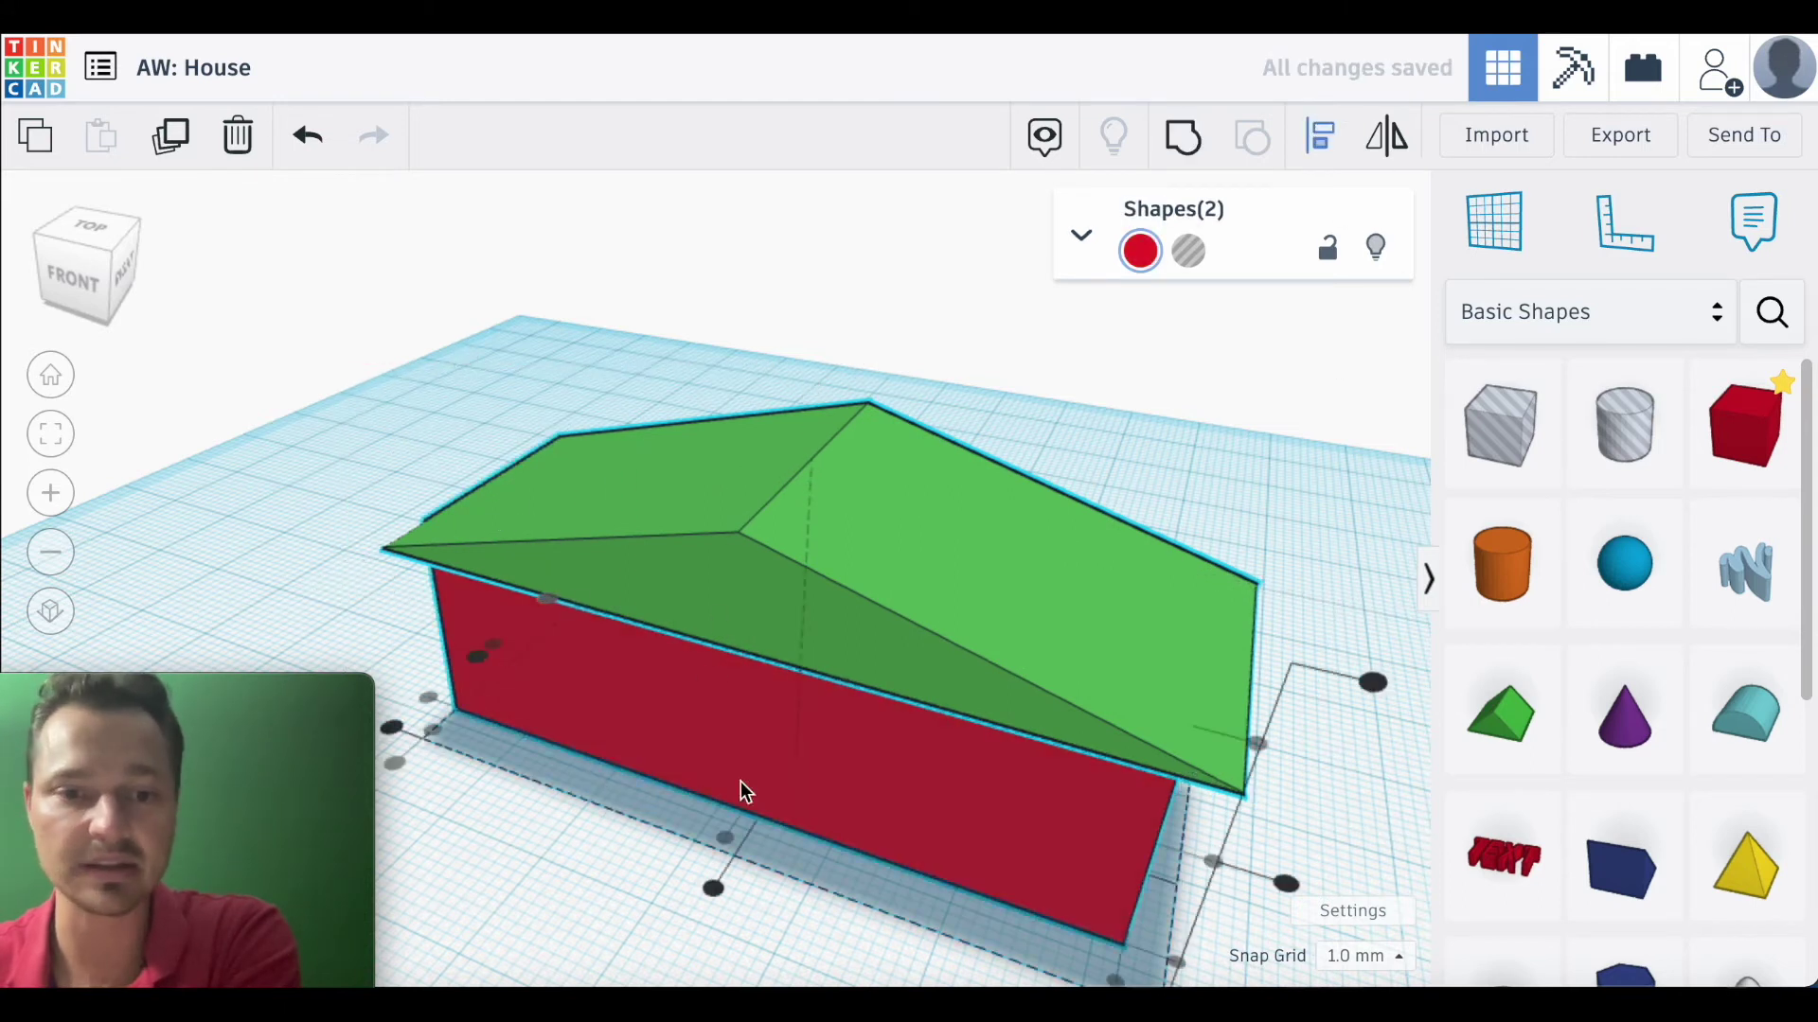
left_click(714, 886)
right_click_drag(587, 805, 685, 655)
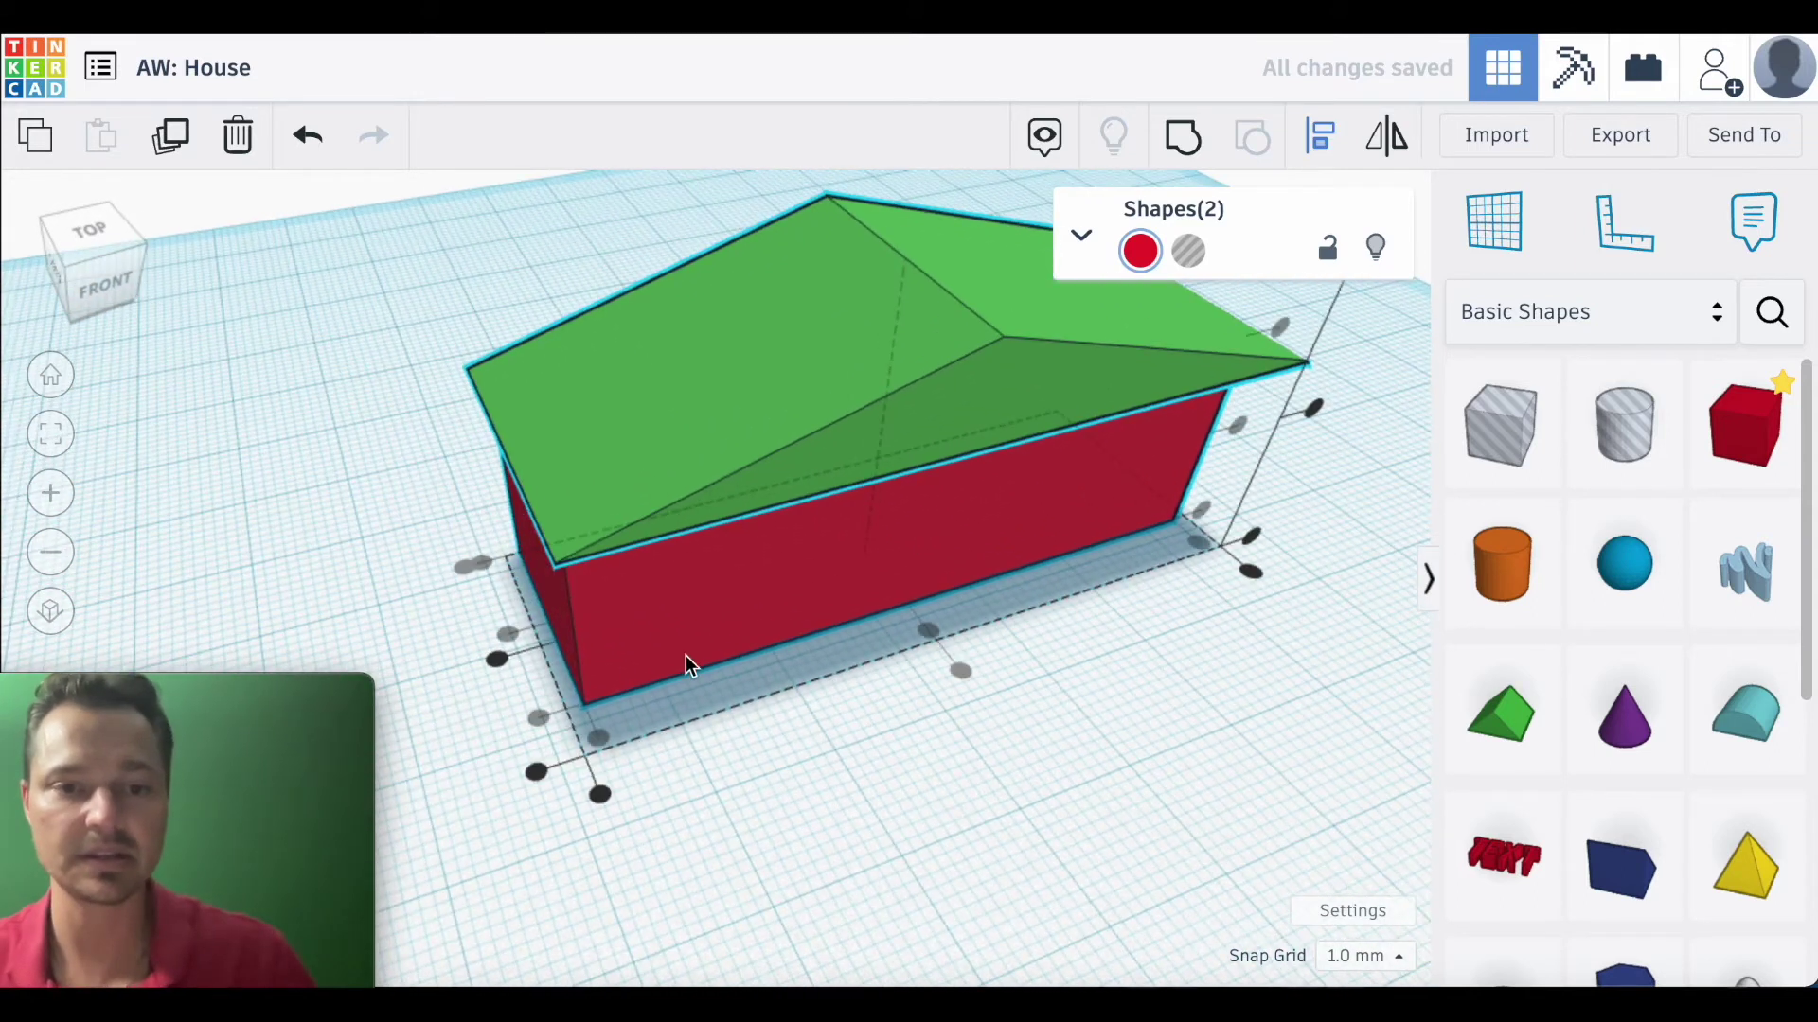
left_click(494, 661)
left_click(931, 826)
right_click_drag(937, 779, 850, 668)
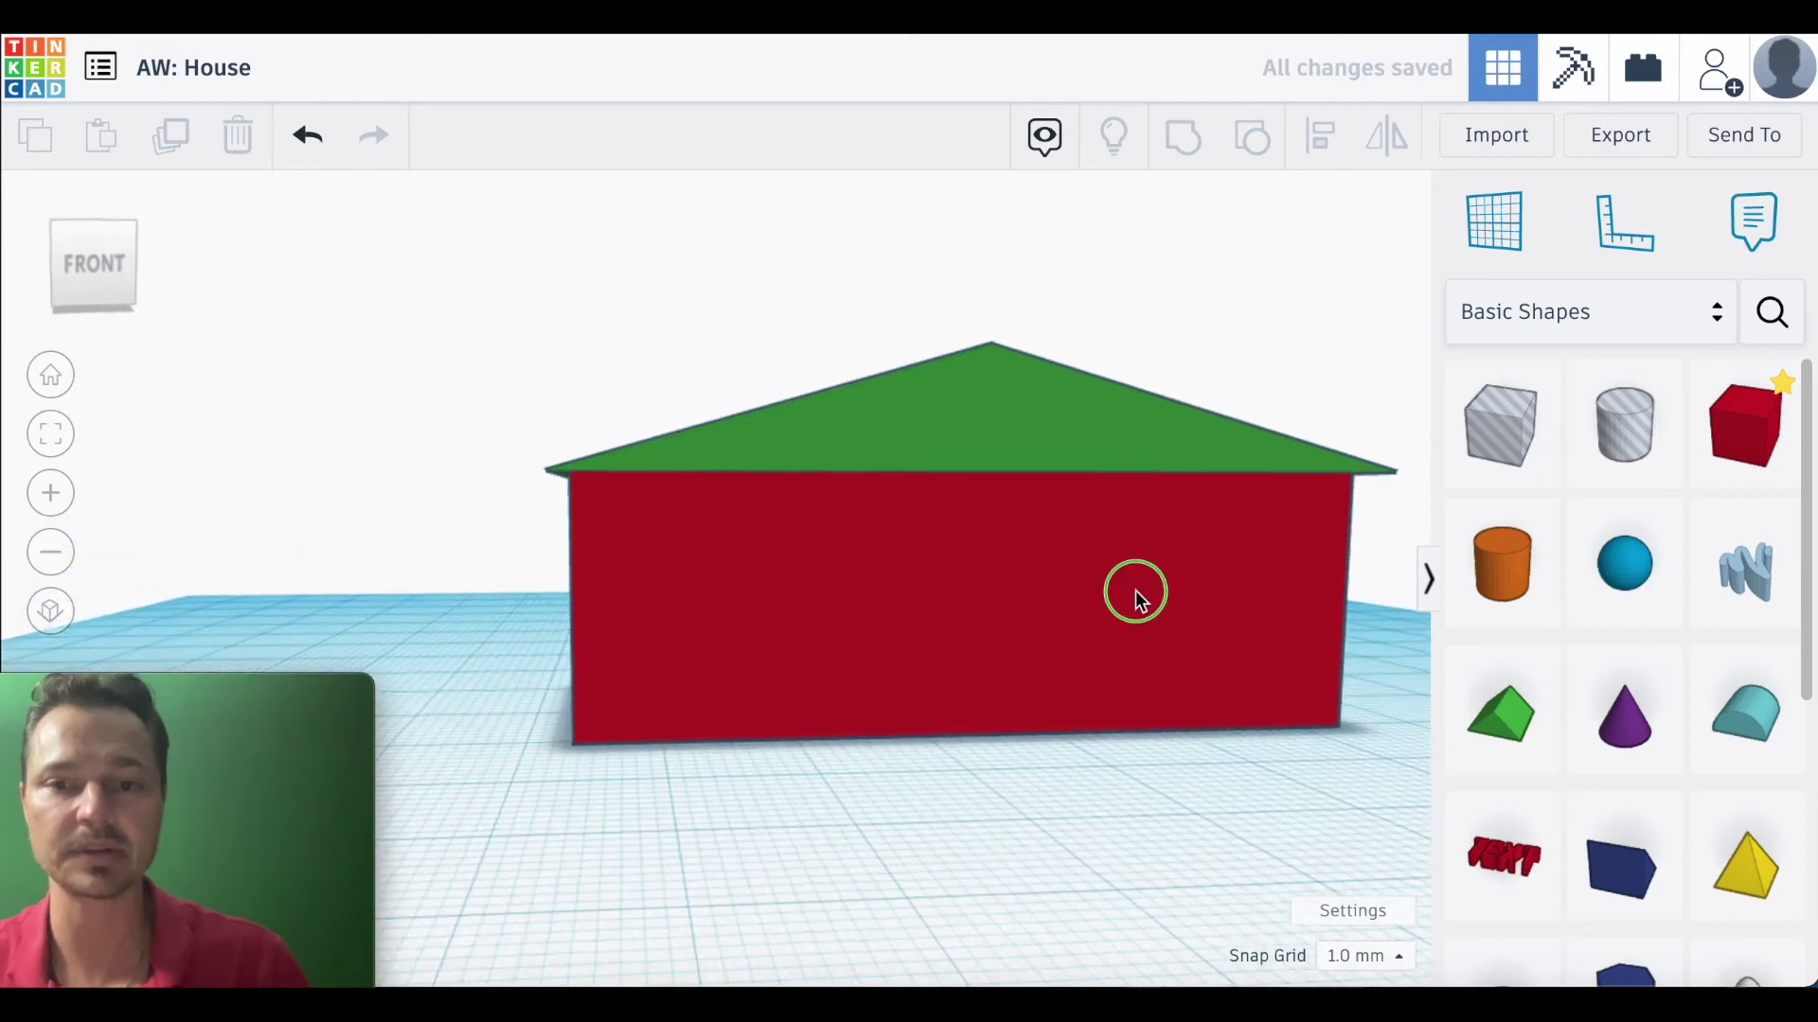
right_click_drag(1136, 596, 520, 507)
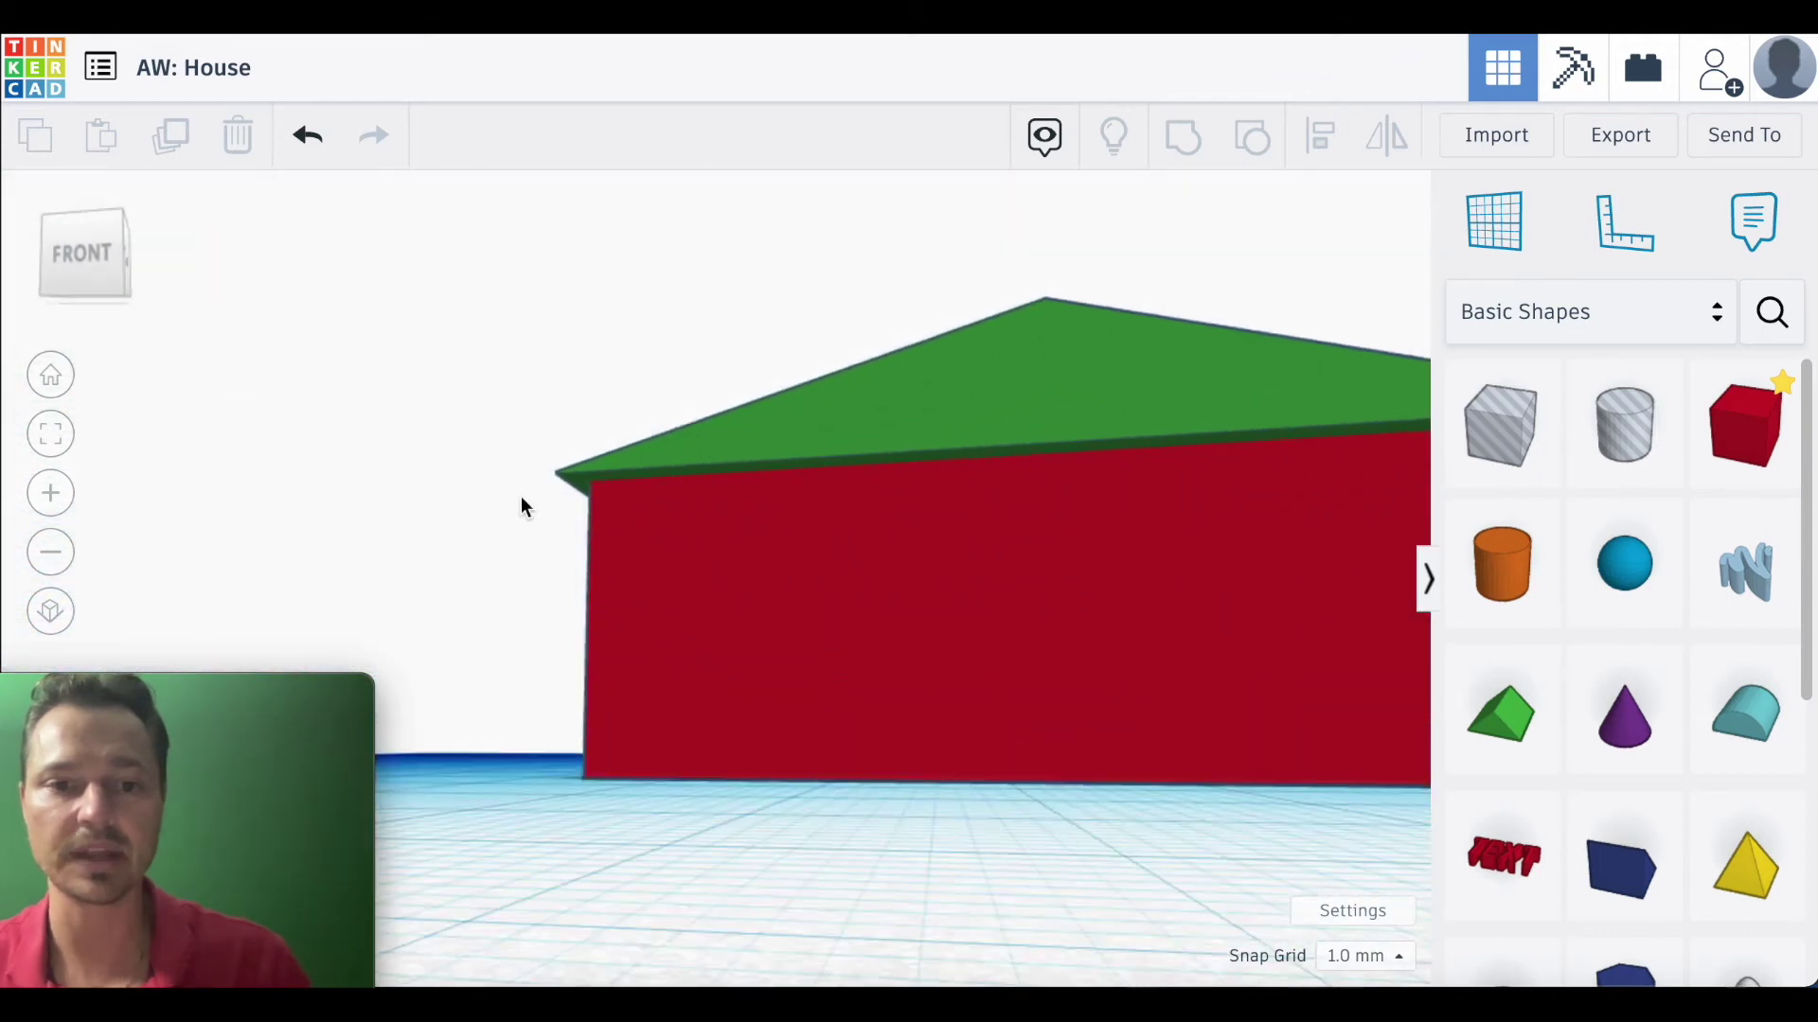
scroll(791, 511, "up", 5)
scroll(804, 549, "down", 10)
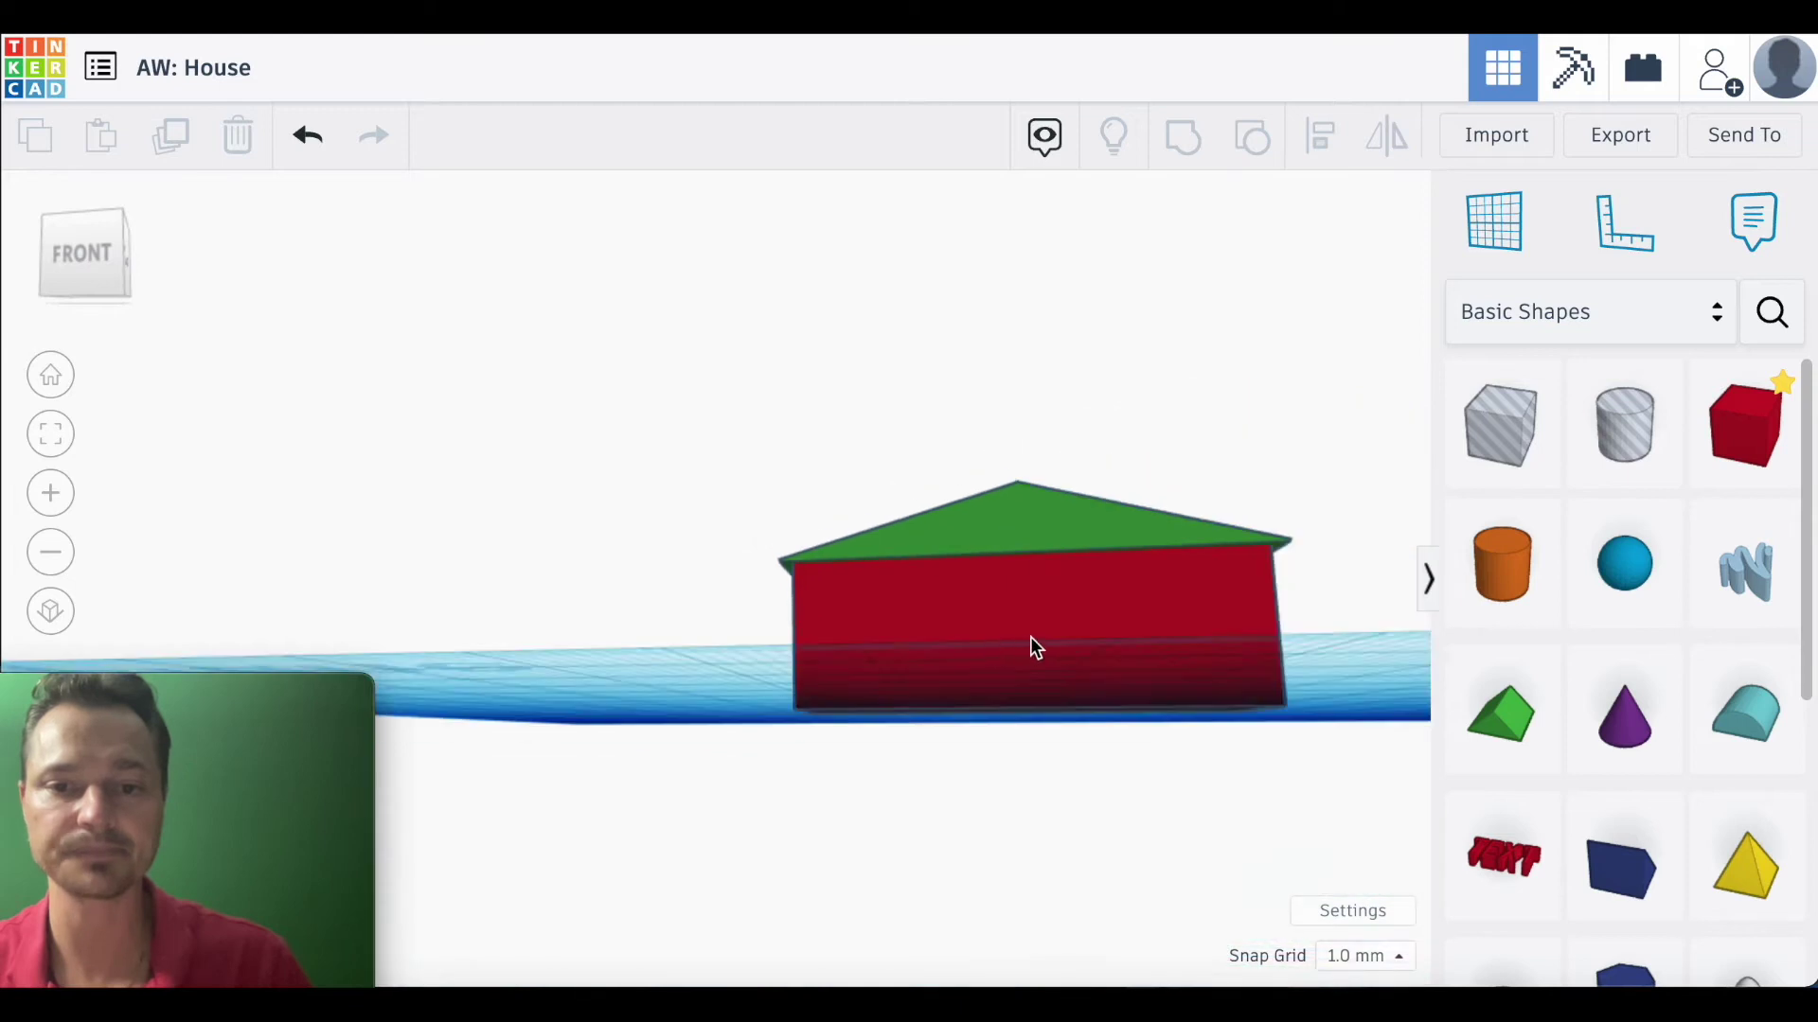
mouse_move(1037, 647)
right_mouse_down()
mouse_move(987, 698)
mouse_move(988, 730)
mouse_move(1042, 645)
right_mouse_up()
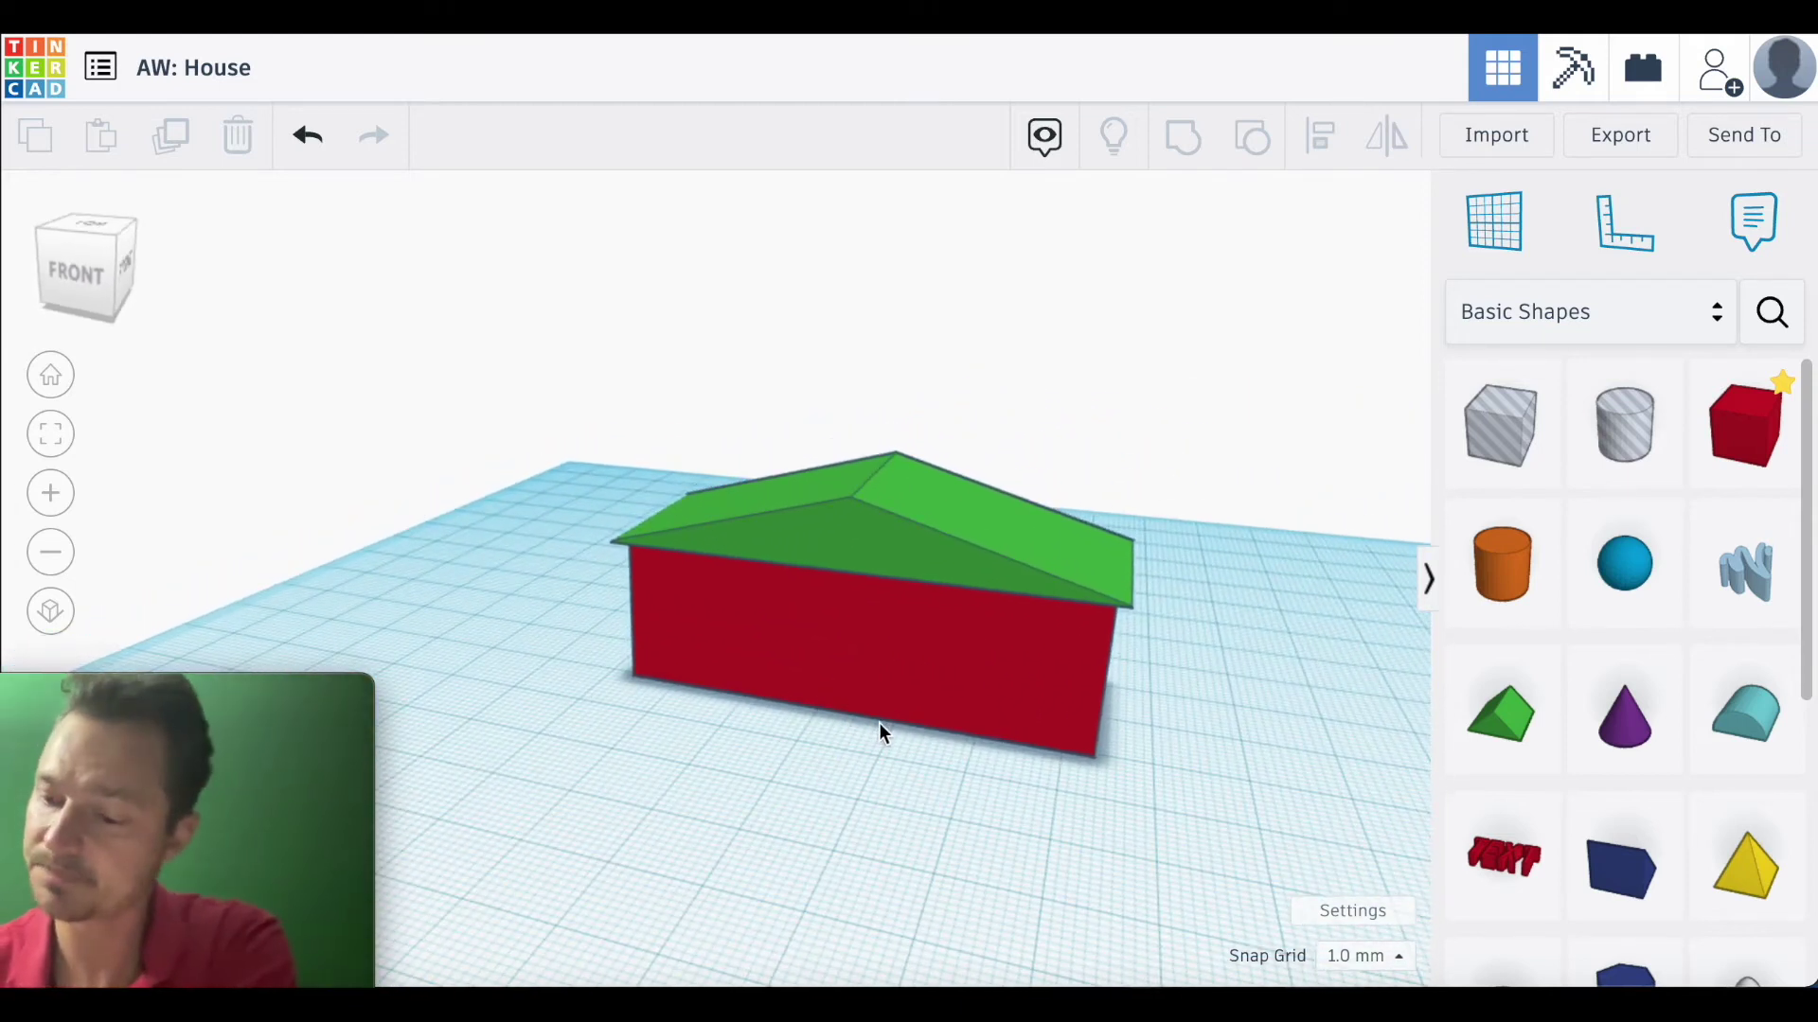
- Add a new box in front of the house and colour it tan
left_click(1733, 426)
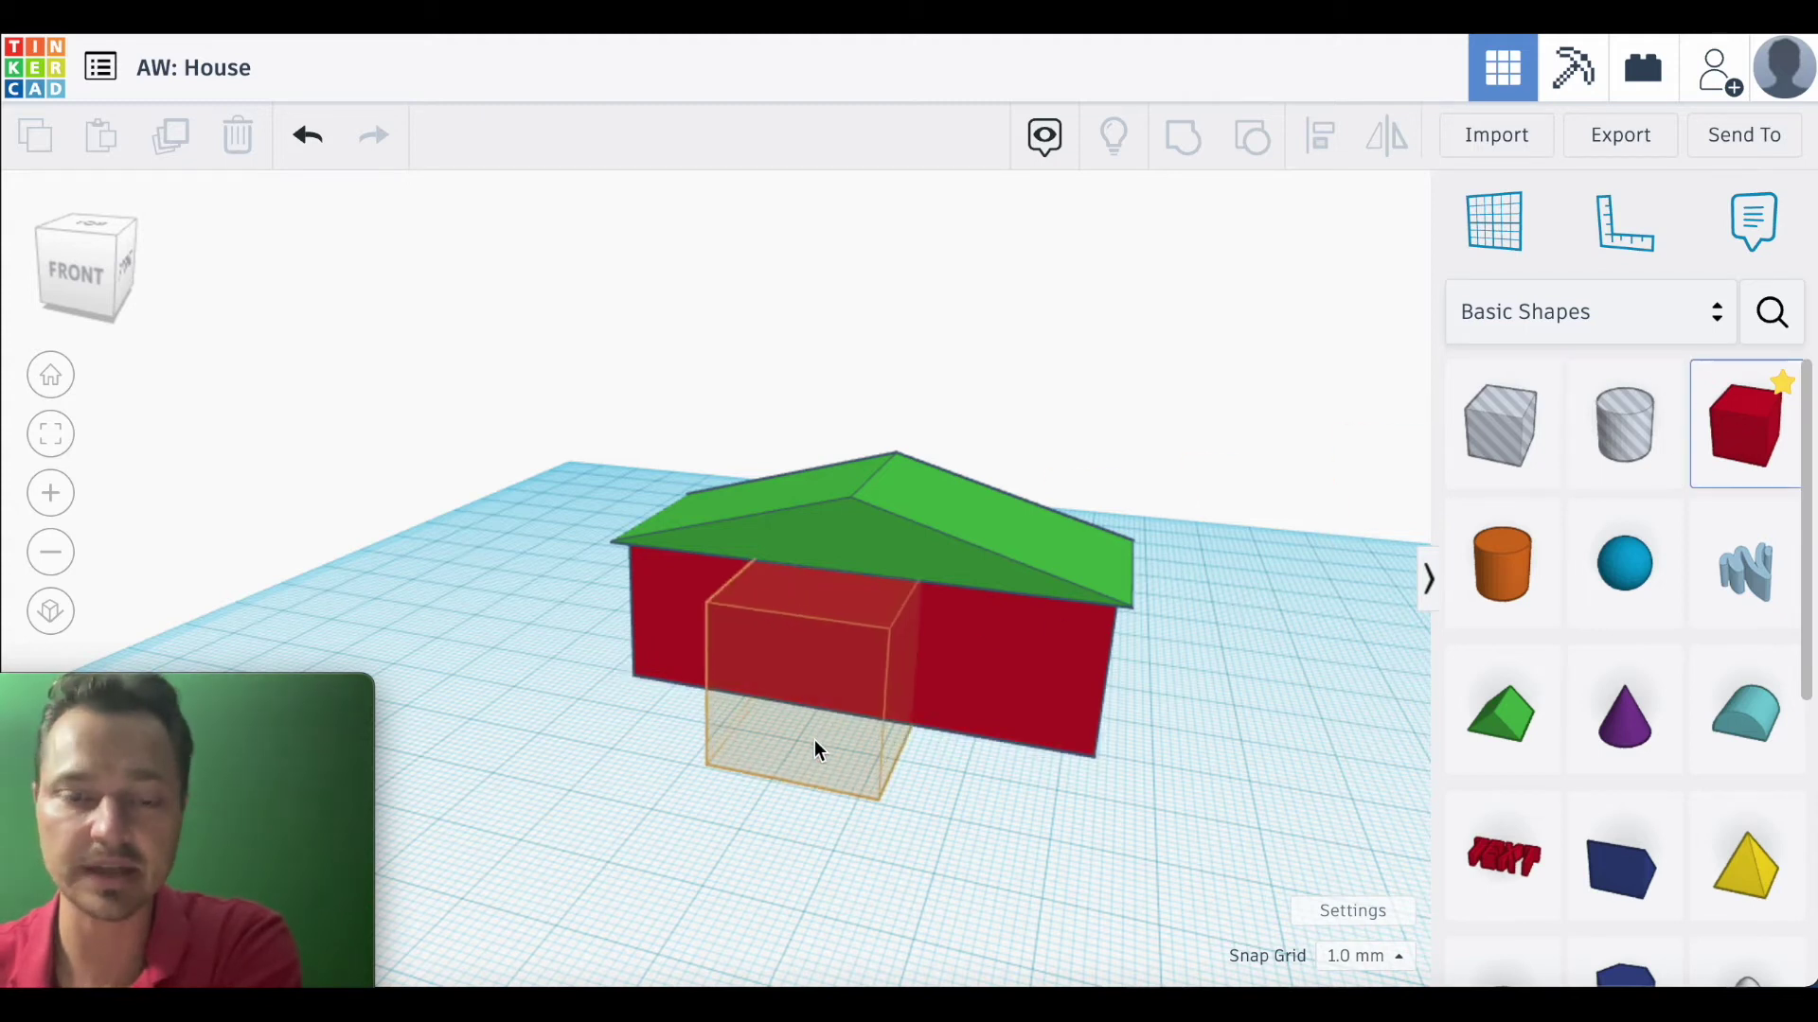
left_click(814, 741)
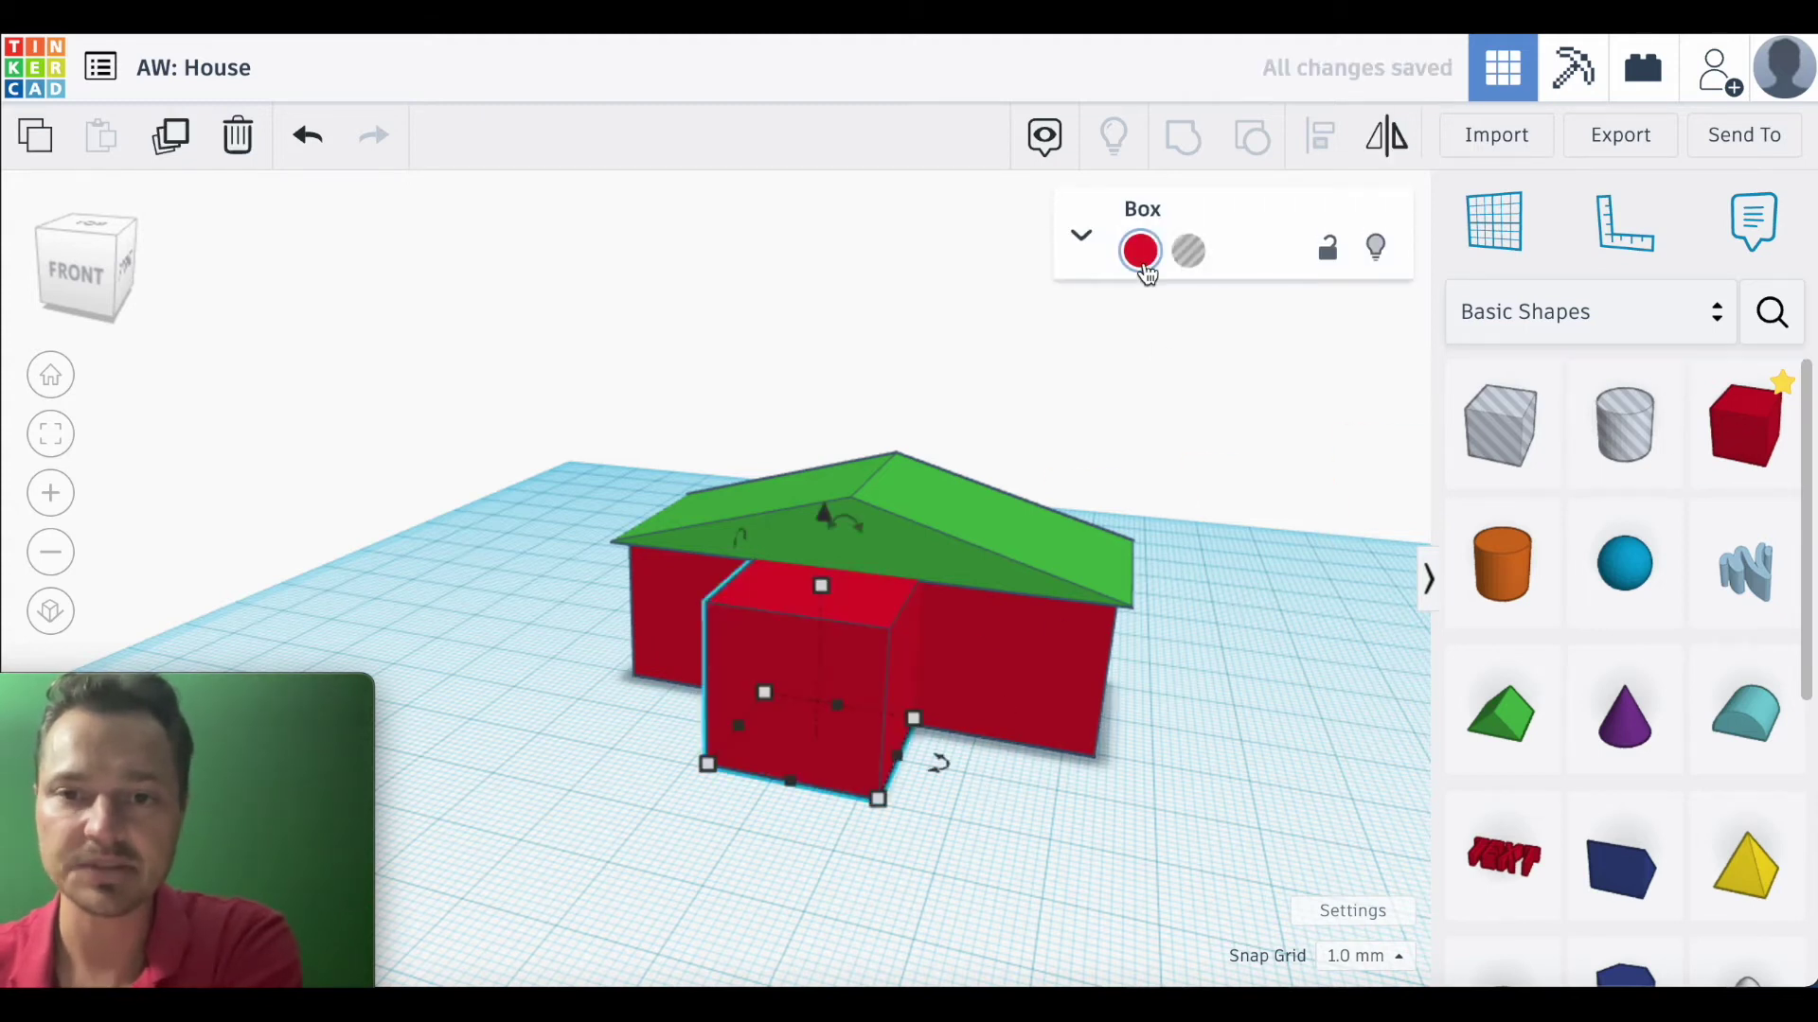
left_click(1142, 256)
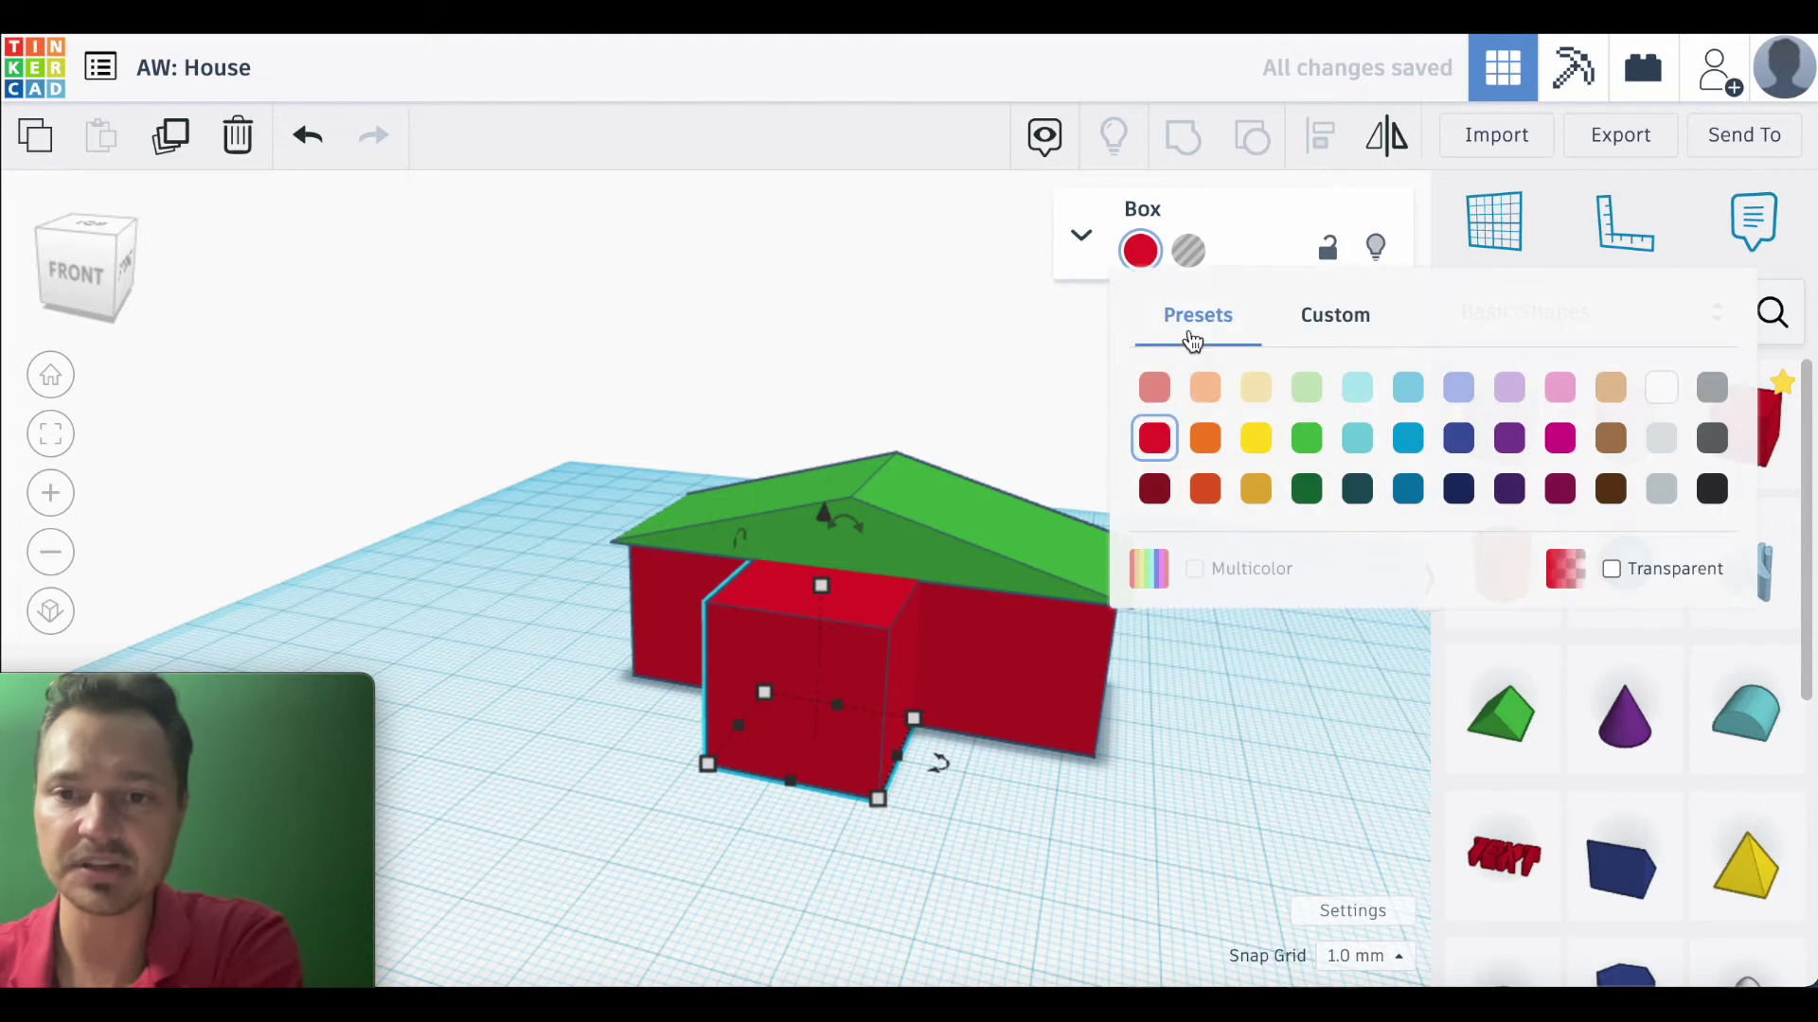
left_click(1619, 405)
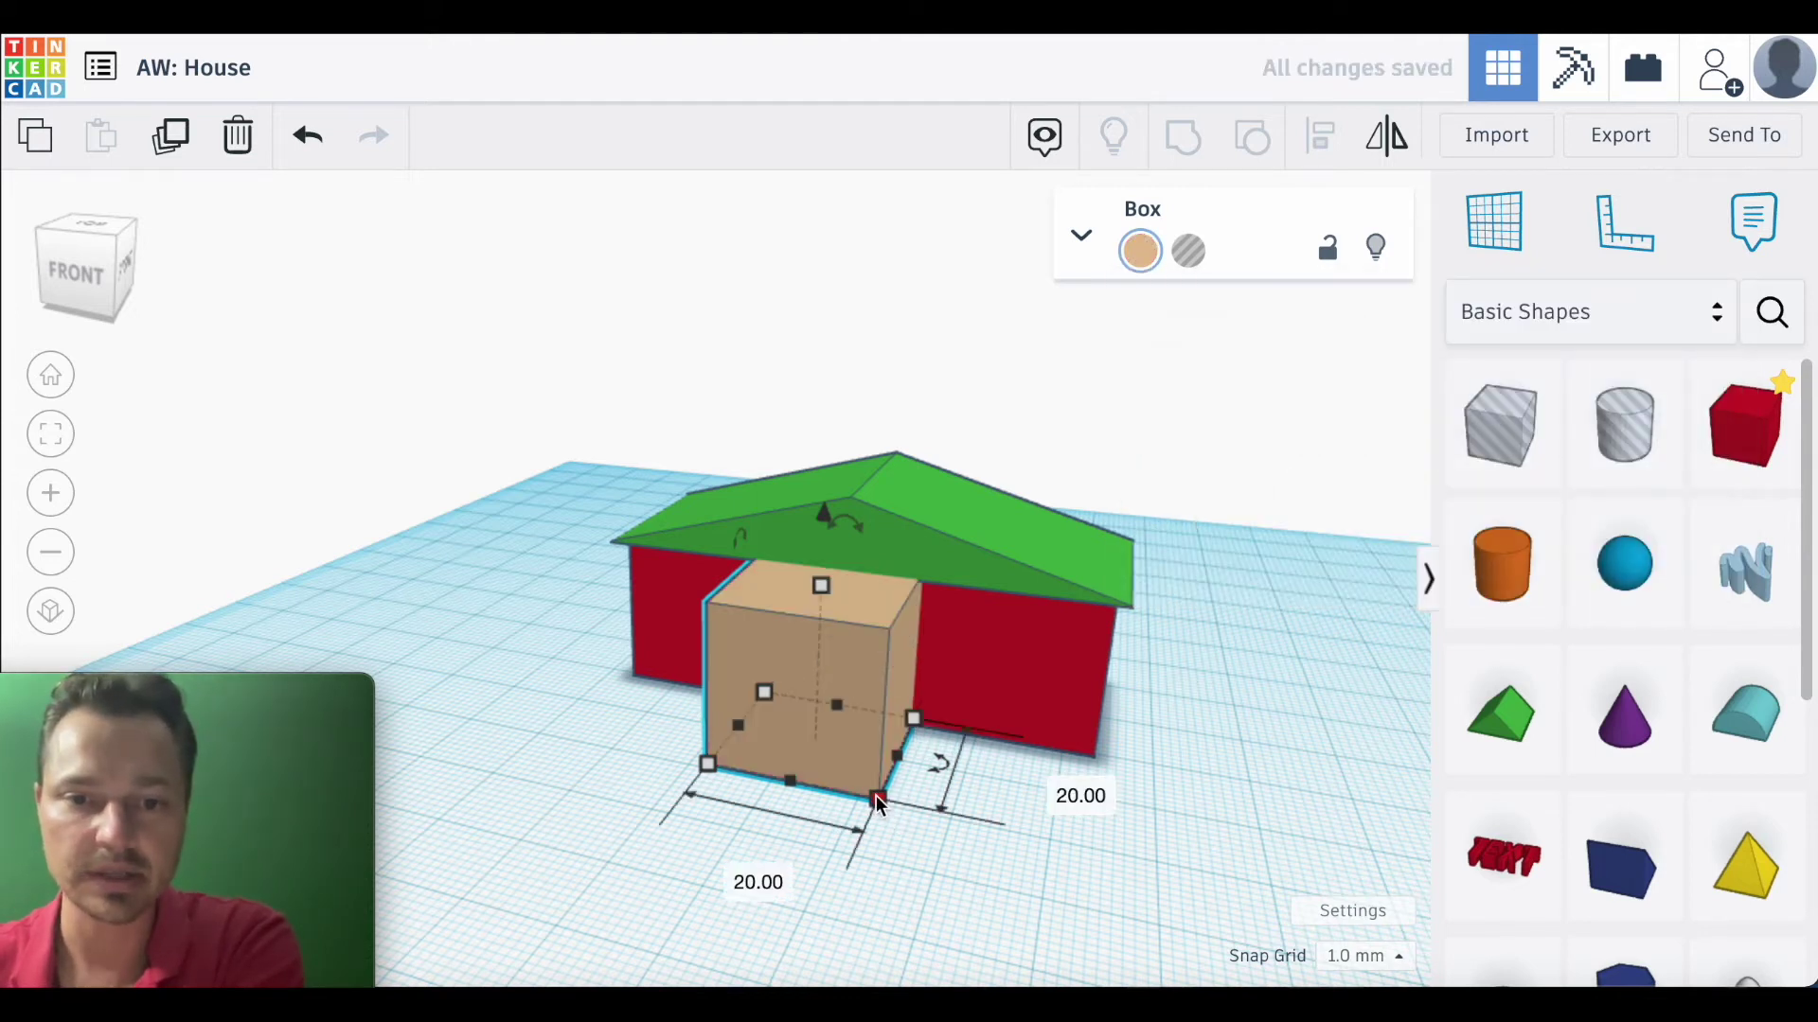
- Make the tan box a thin 14 mm tall door slab pushed against the red wall
left_click_drag(877, 800, 782, 818)
right_click_drag(887, 741, 924, 691)
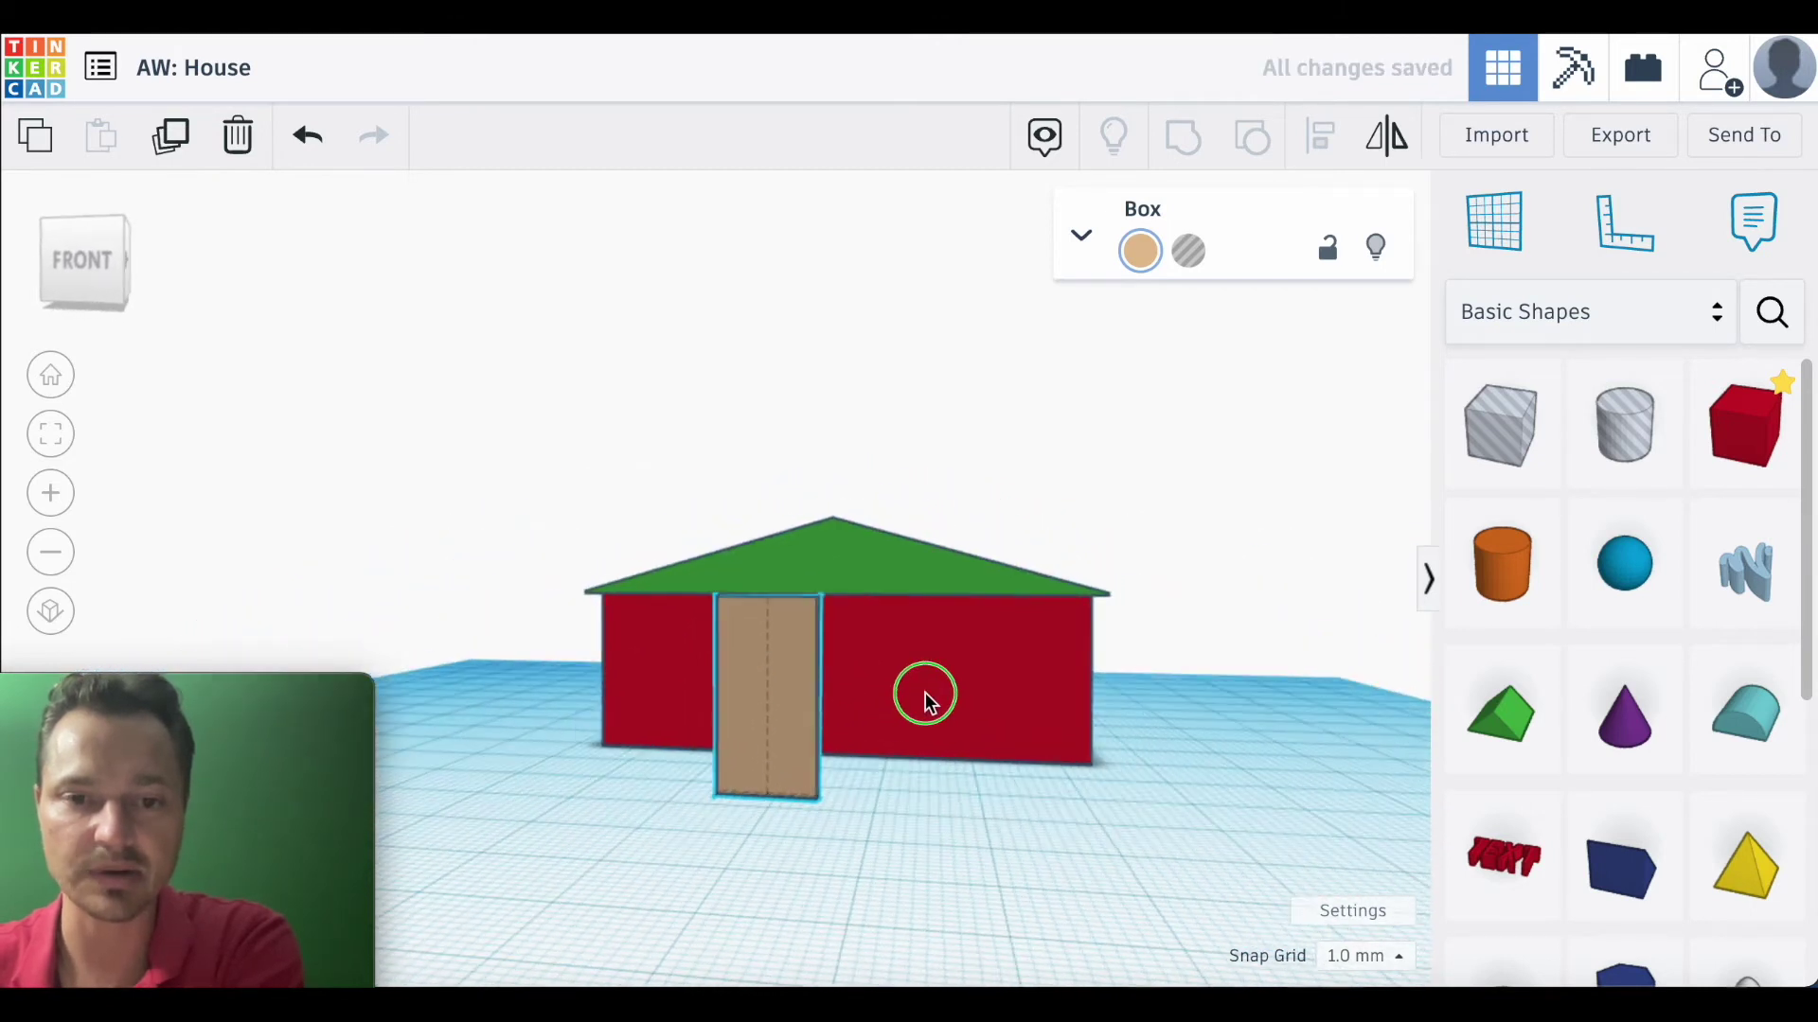
left_click_drag(771, 598, 769, 659)
left_click(985, 820)
right_click_drag(984, 820, 694, 757)
left_click_drag(695, 746, 888, 684)
right_click_drag(691, 735, 954, 648)
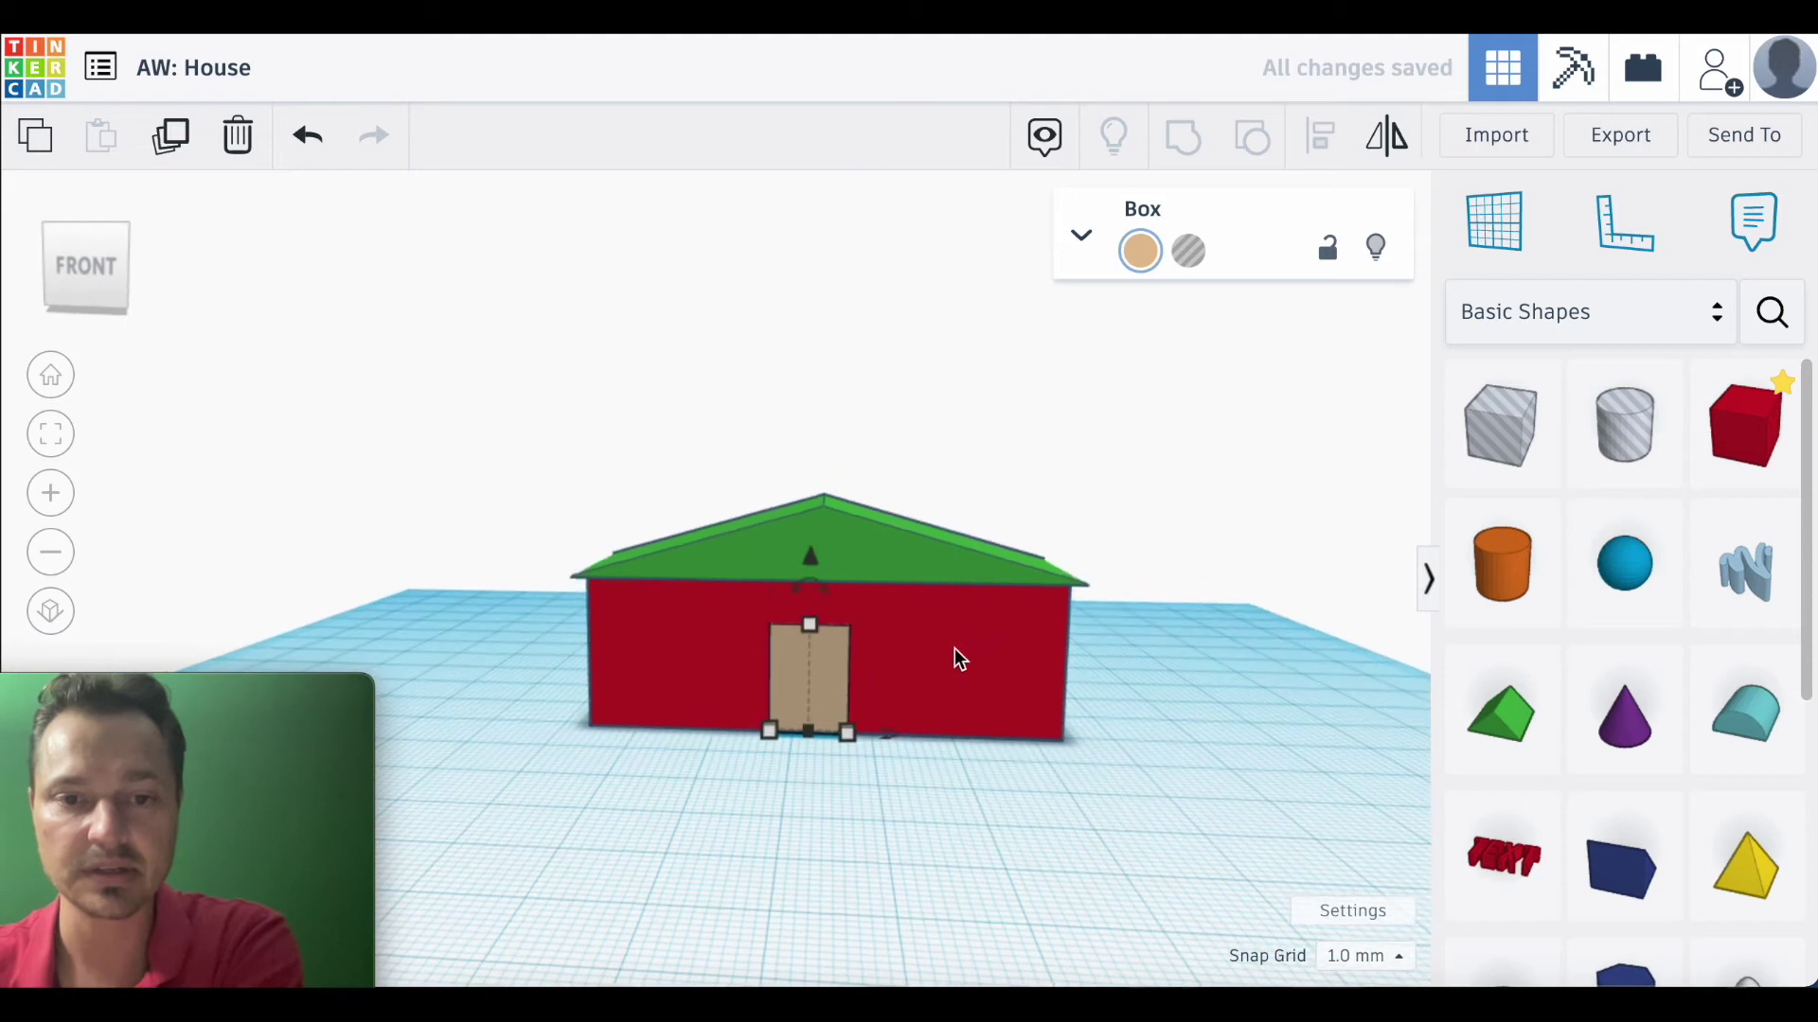
left_click_drag(504, 421, 1106, 805)
right_click_drag(1200, 650, 1202, 696)
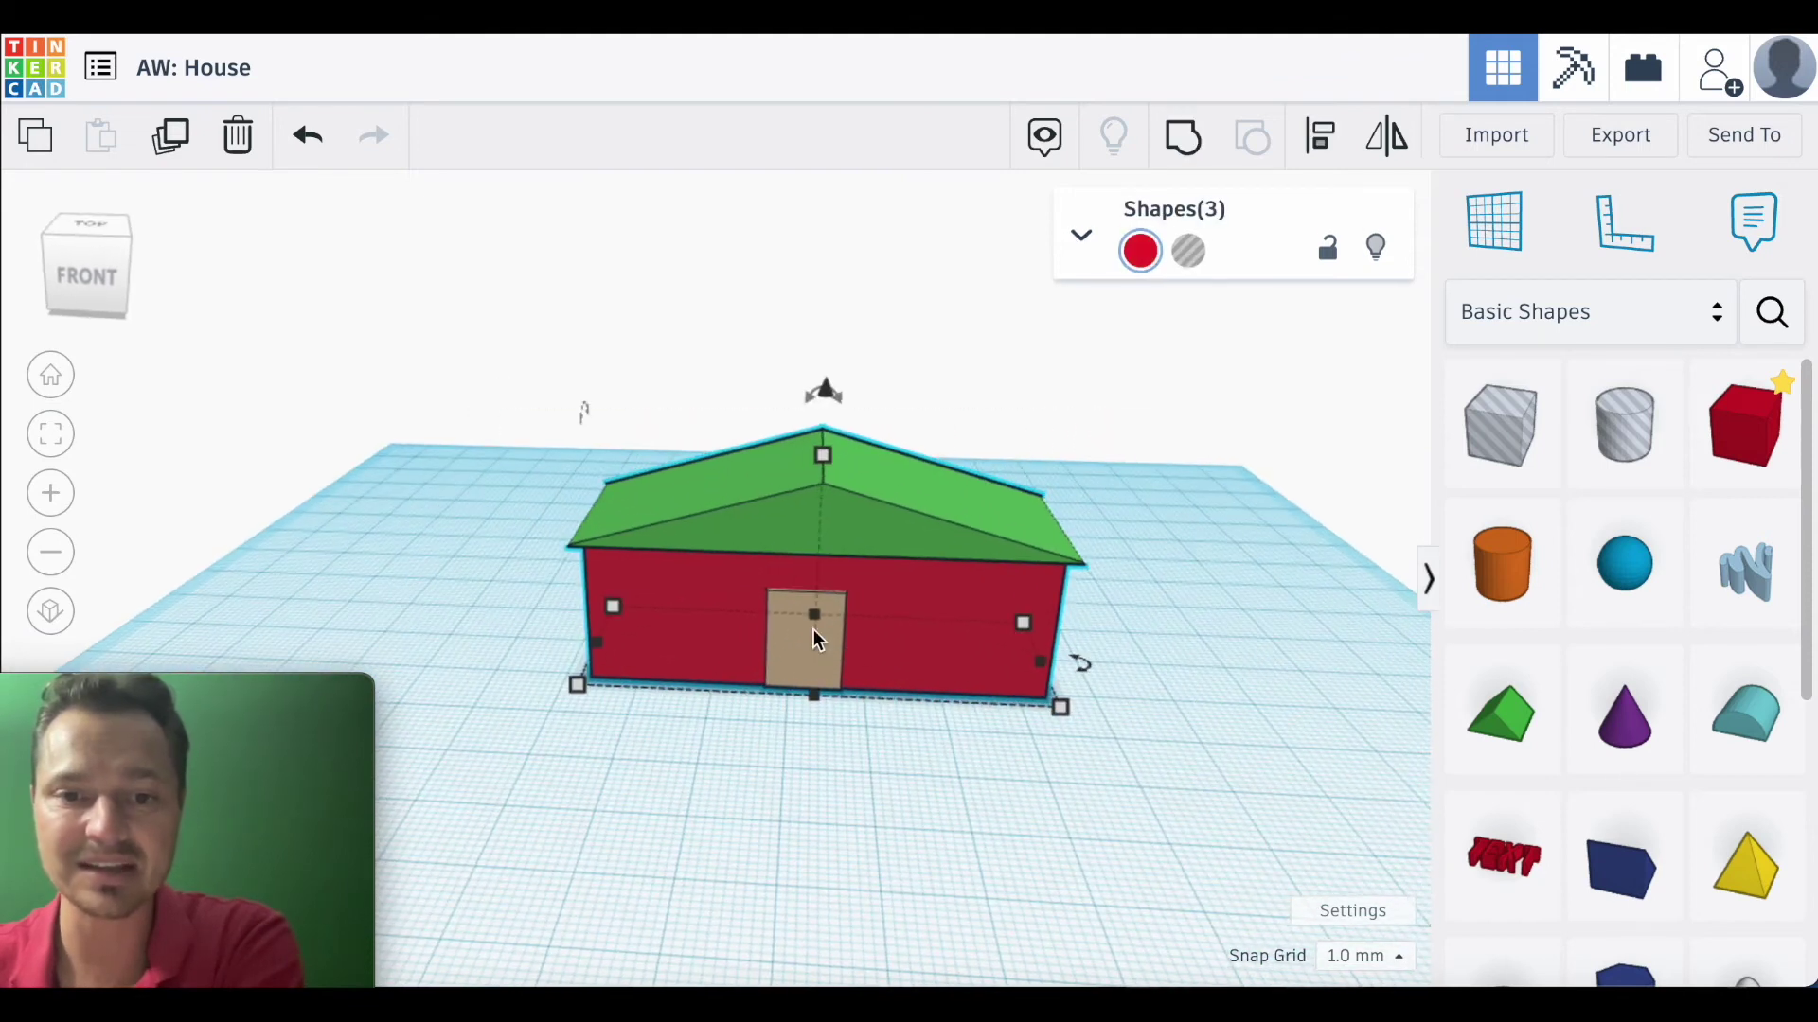
- Align the tan door to the middle of the red front wall horizontally
left_click(1316, 152)
left_click(816, 720)
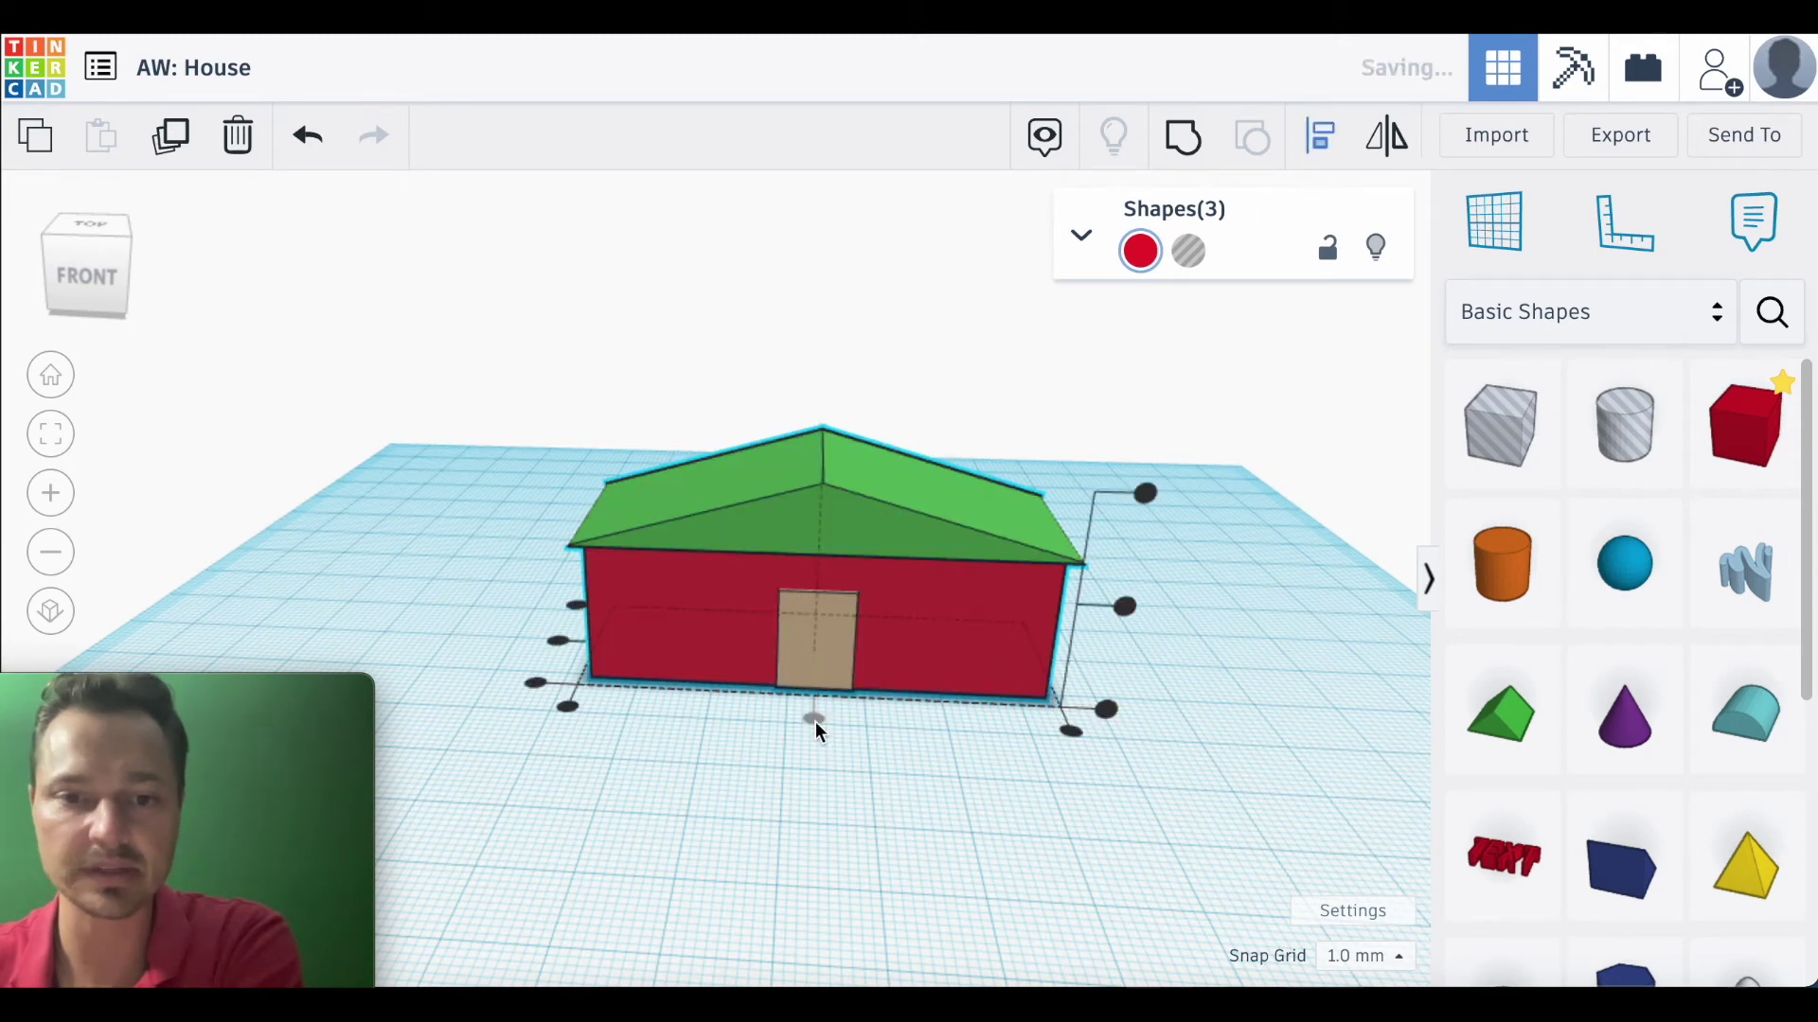
left_click(875, 807)
right_click_drag(1140, 890, 918, 787)
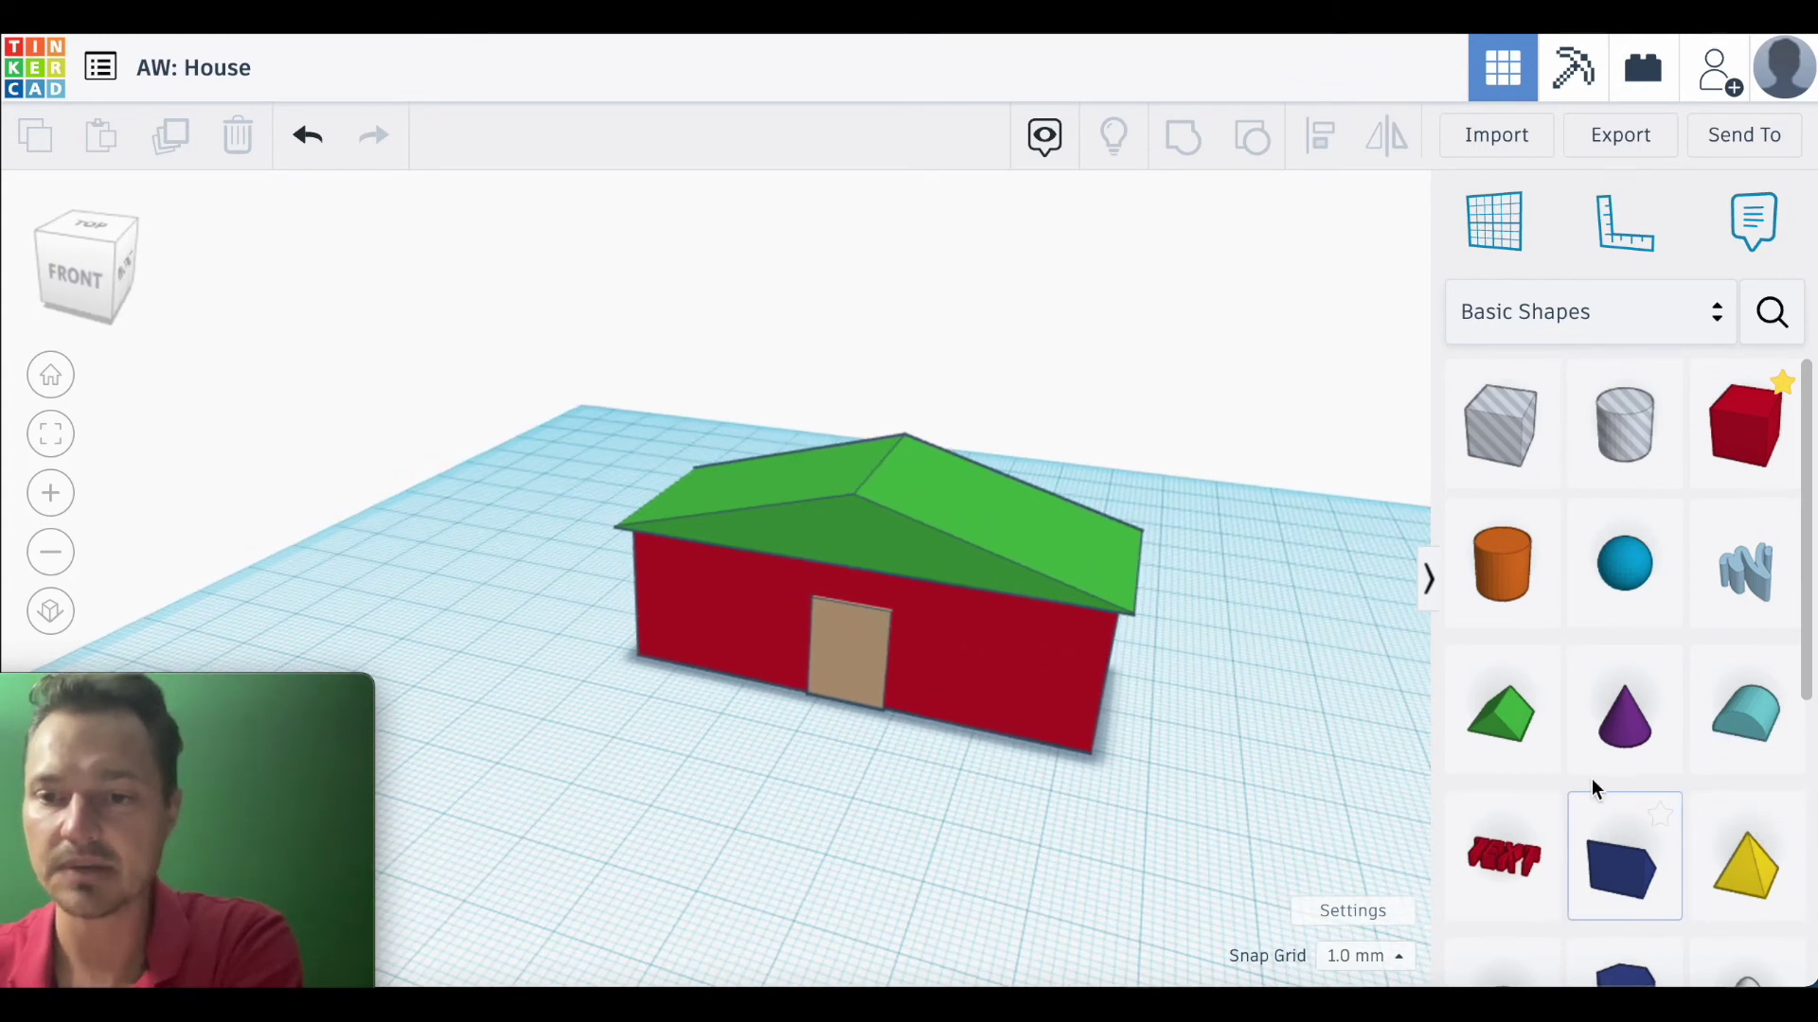
- Place a brown heart beside the house and rotate it 90° to stand on edge
scroll(1592, 778, "down", 3)
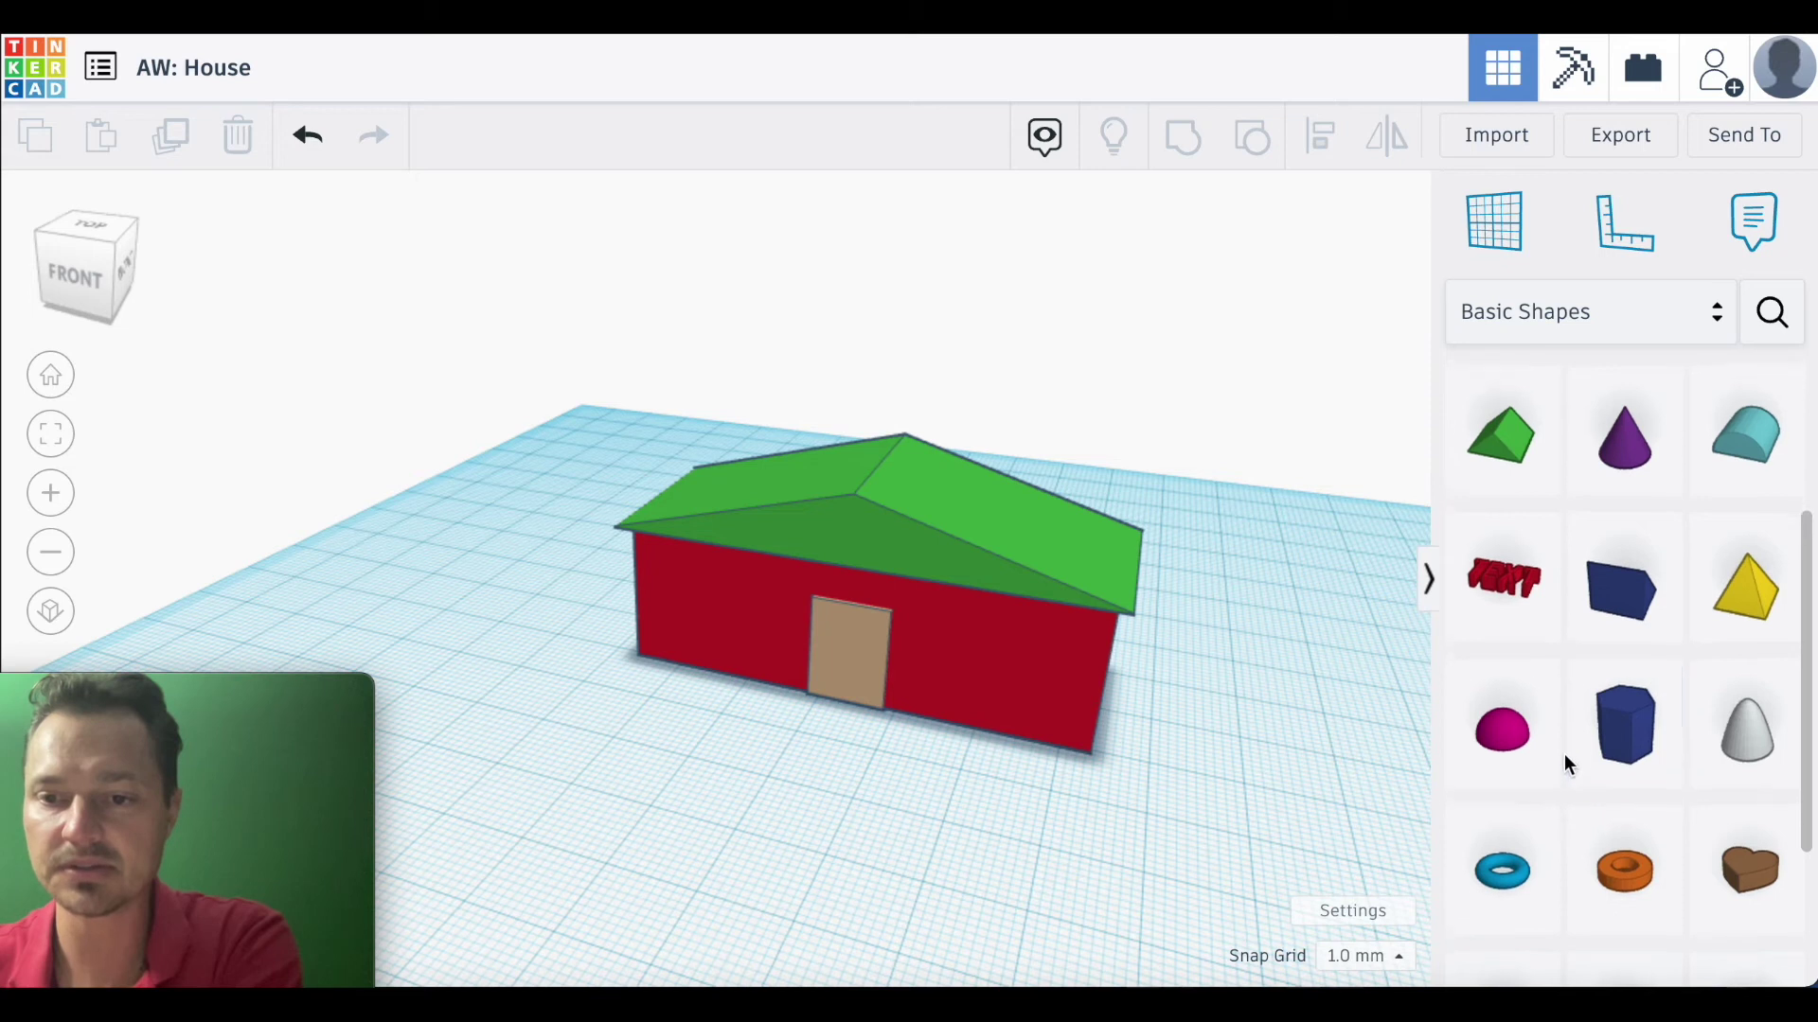
scroll(1564, 765, "up", 1)
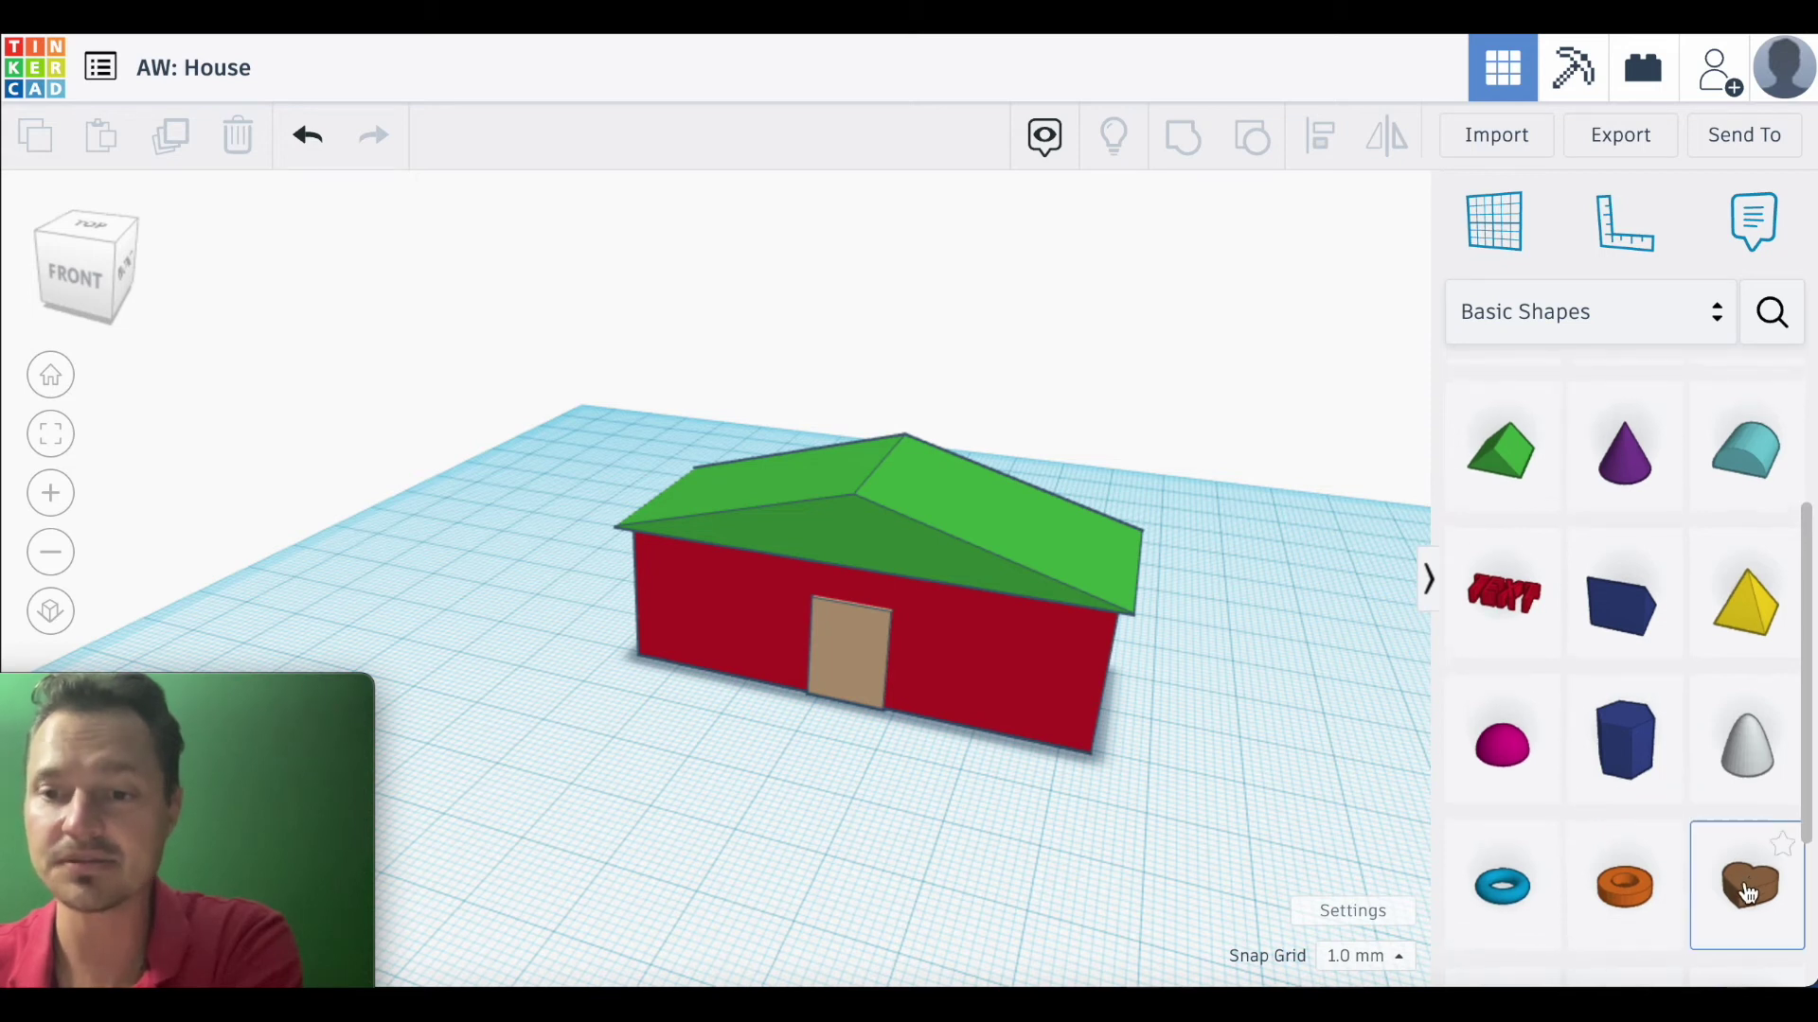
left_click_drag(1748, 891, 658, 750)
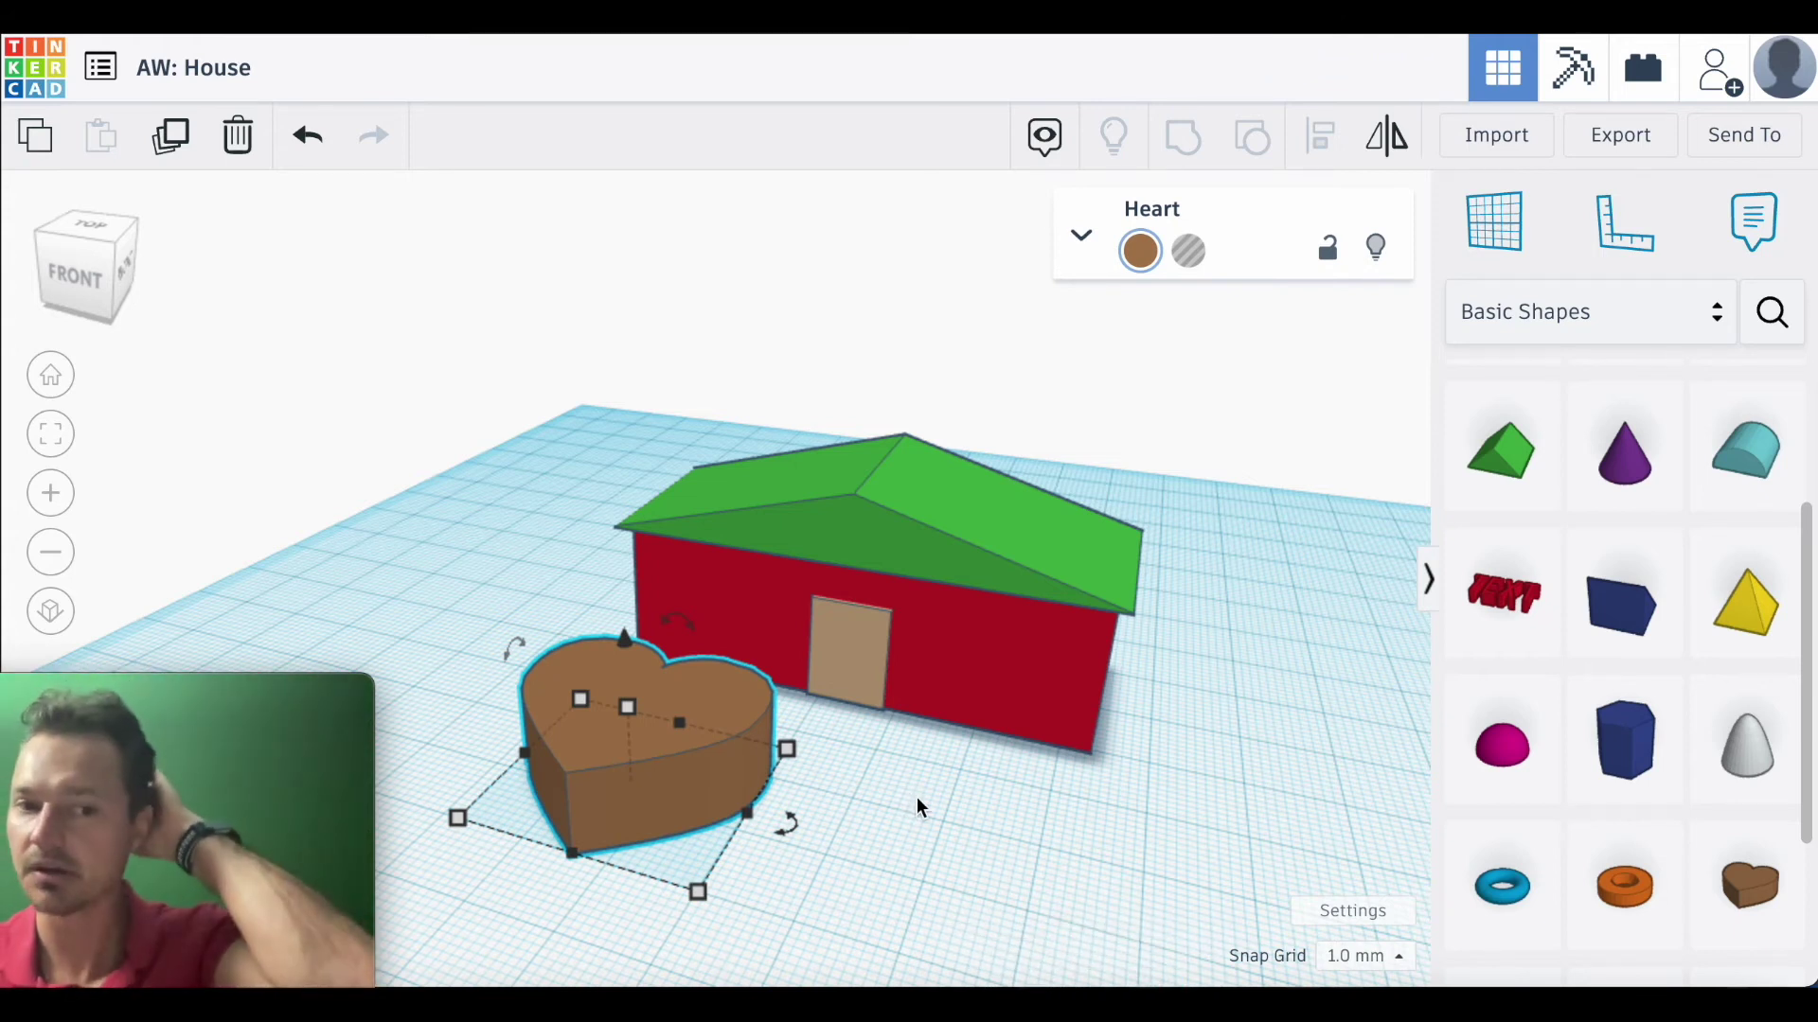
right_click_drag(848, 888, 764, 856)
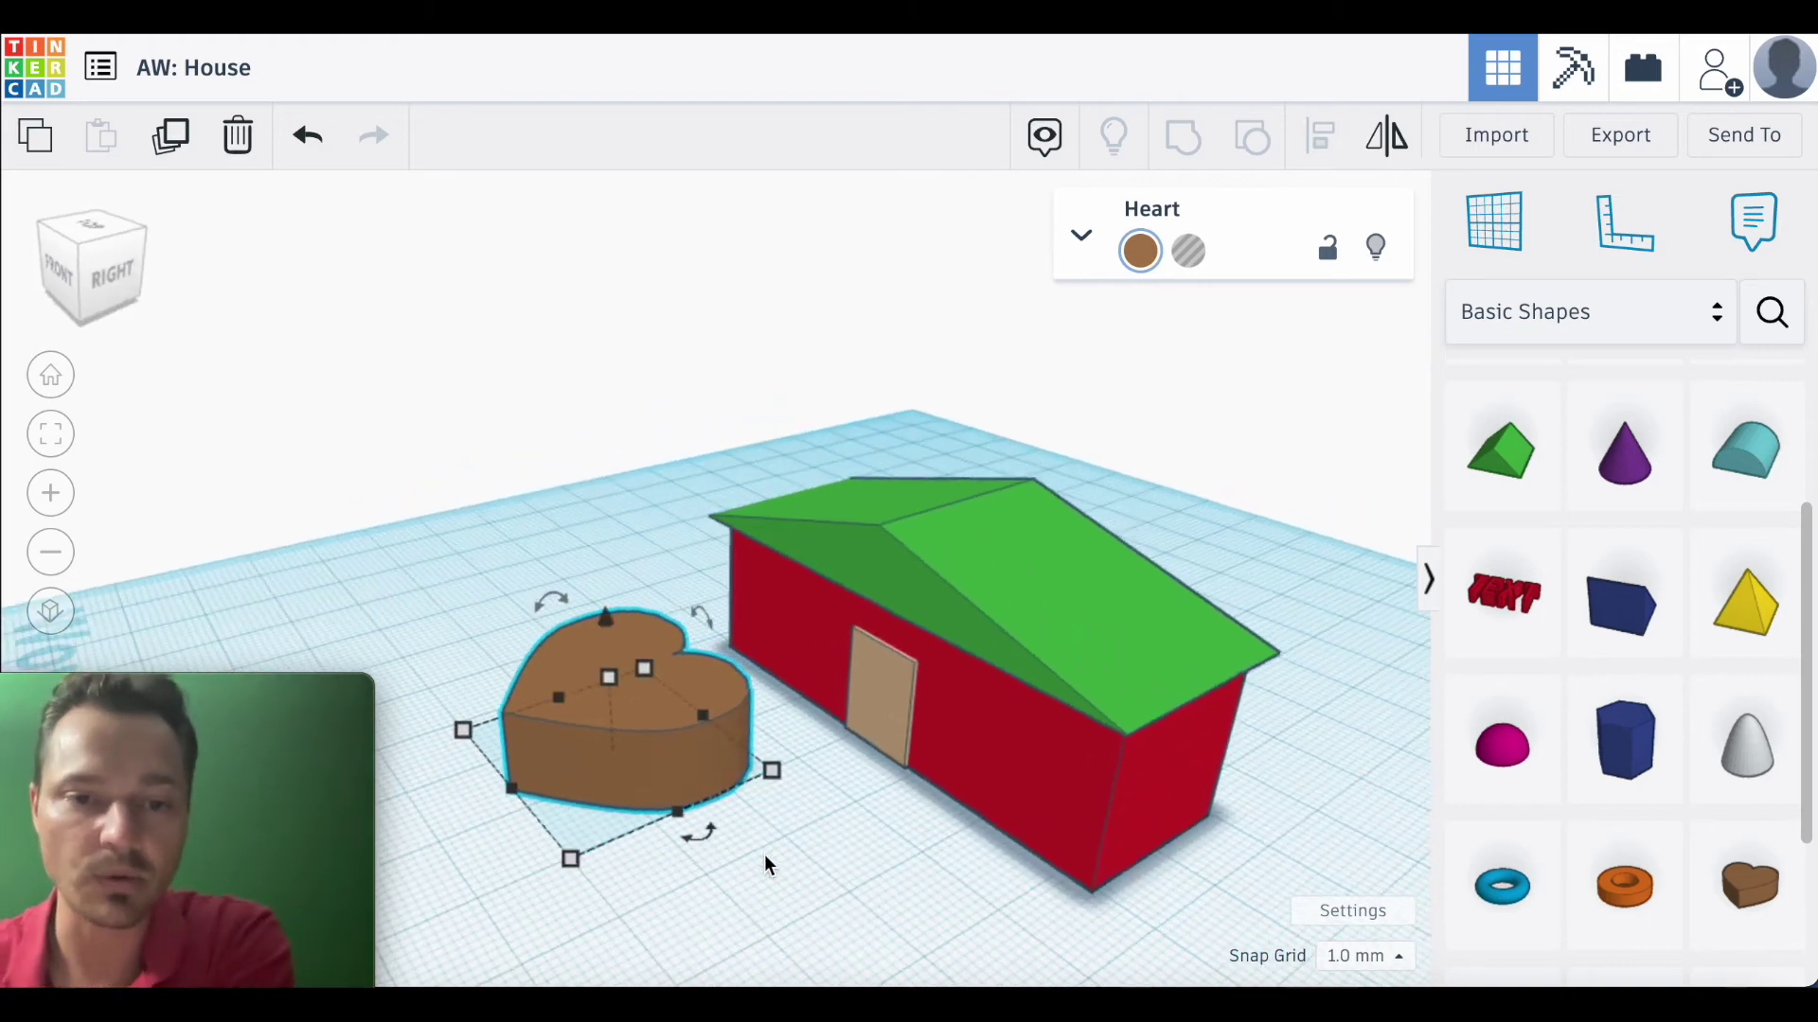
left_click_drag(554, 604, 575, 786)
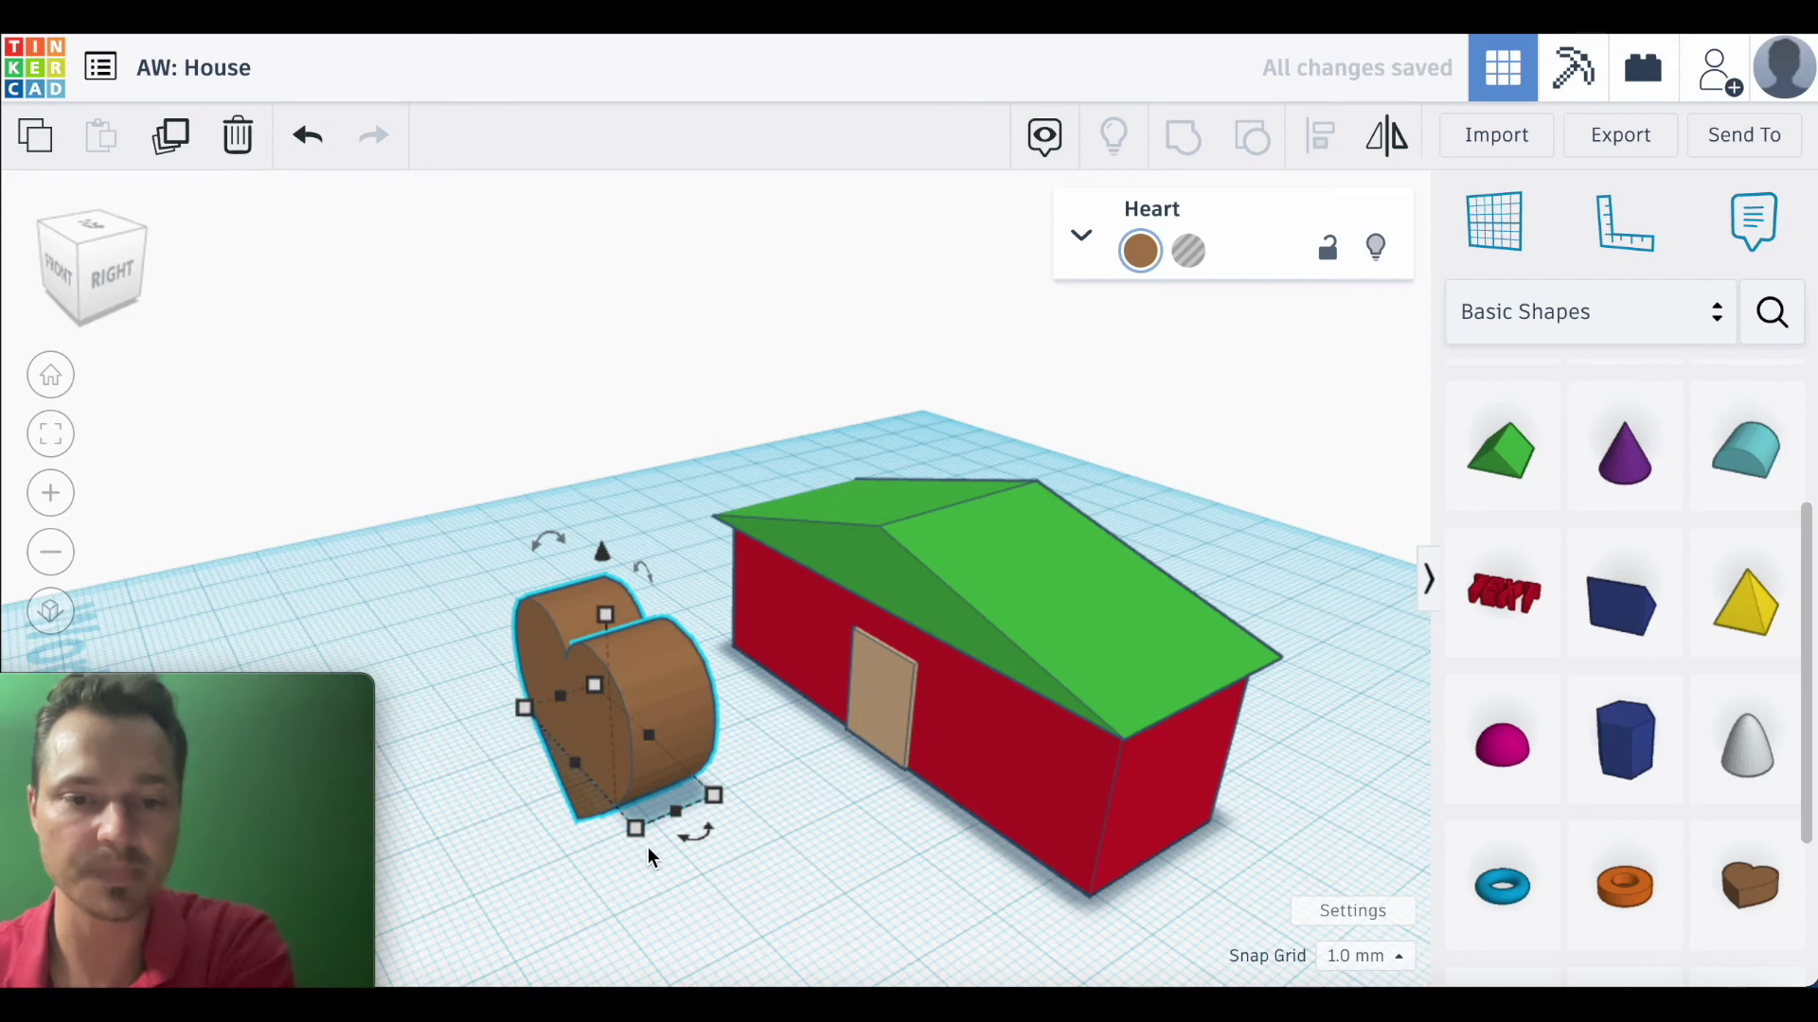
mouse_move(638, 843)
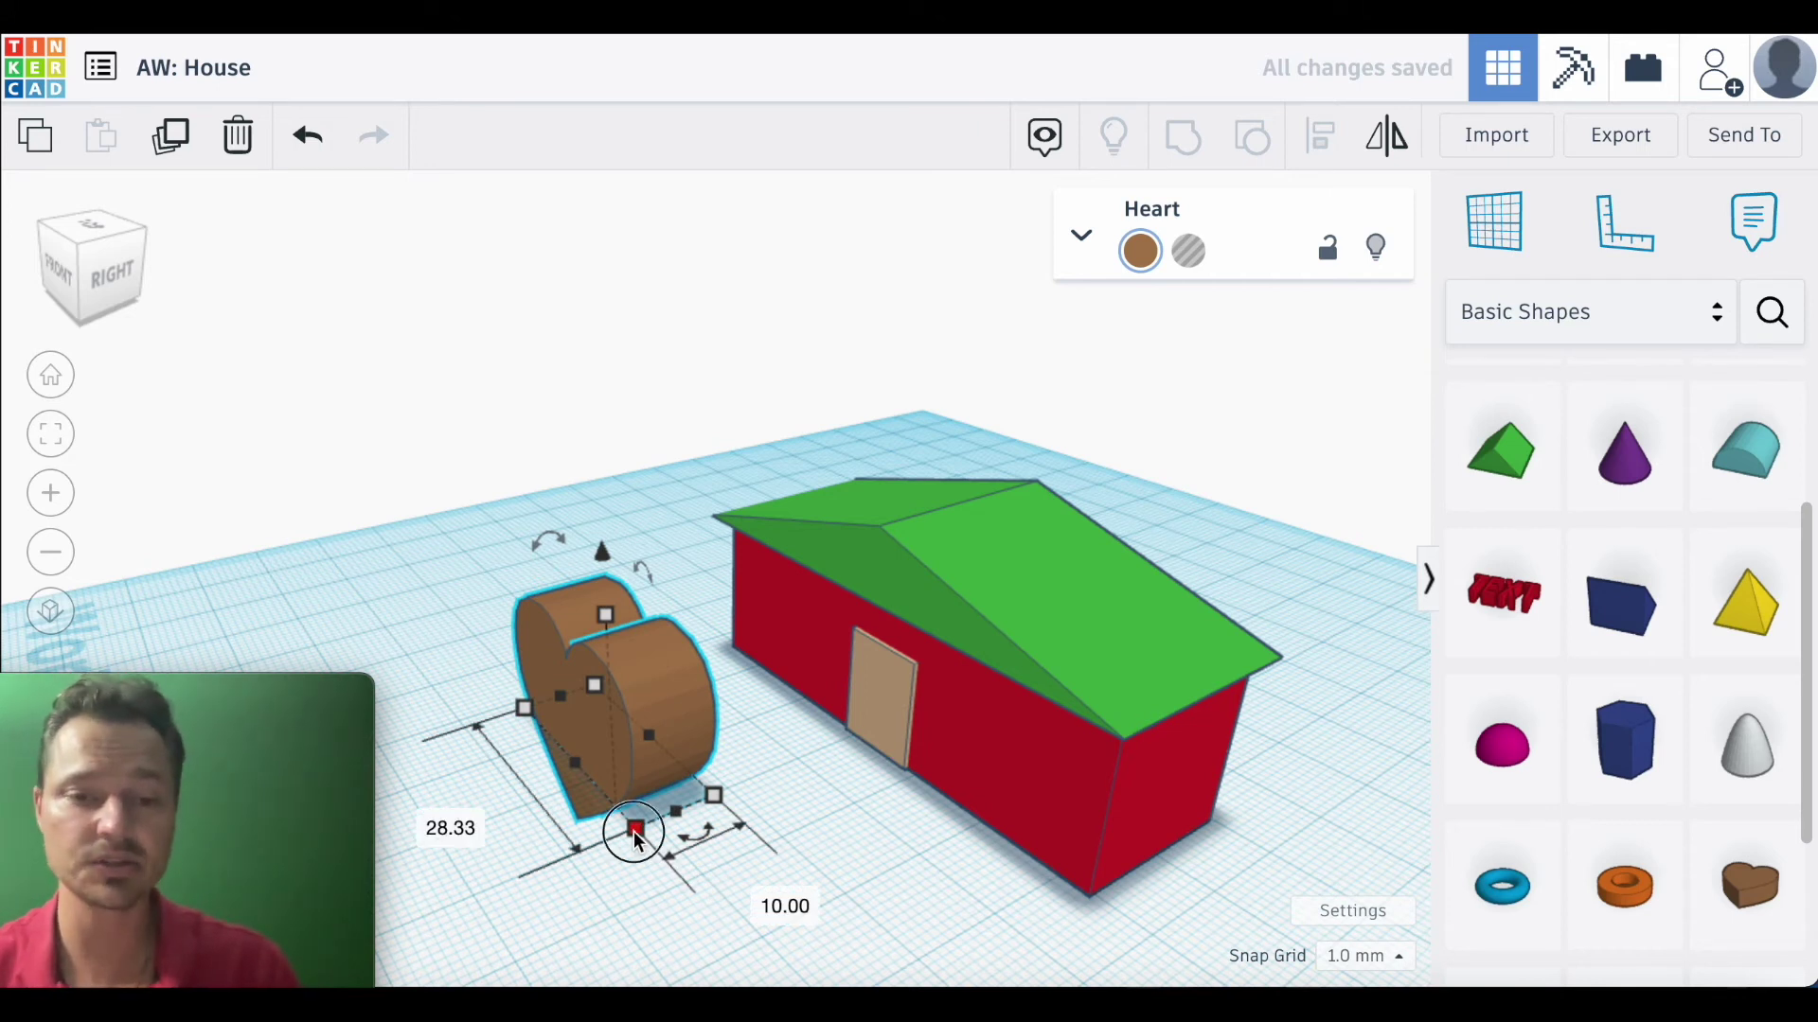
- Shrink the heart to window size, move it toward the house front, and drop it to the workplane
left_click_drag(635, 834, 643, 737)
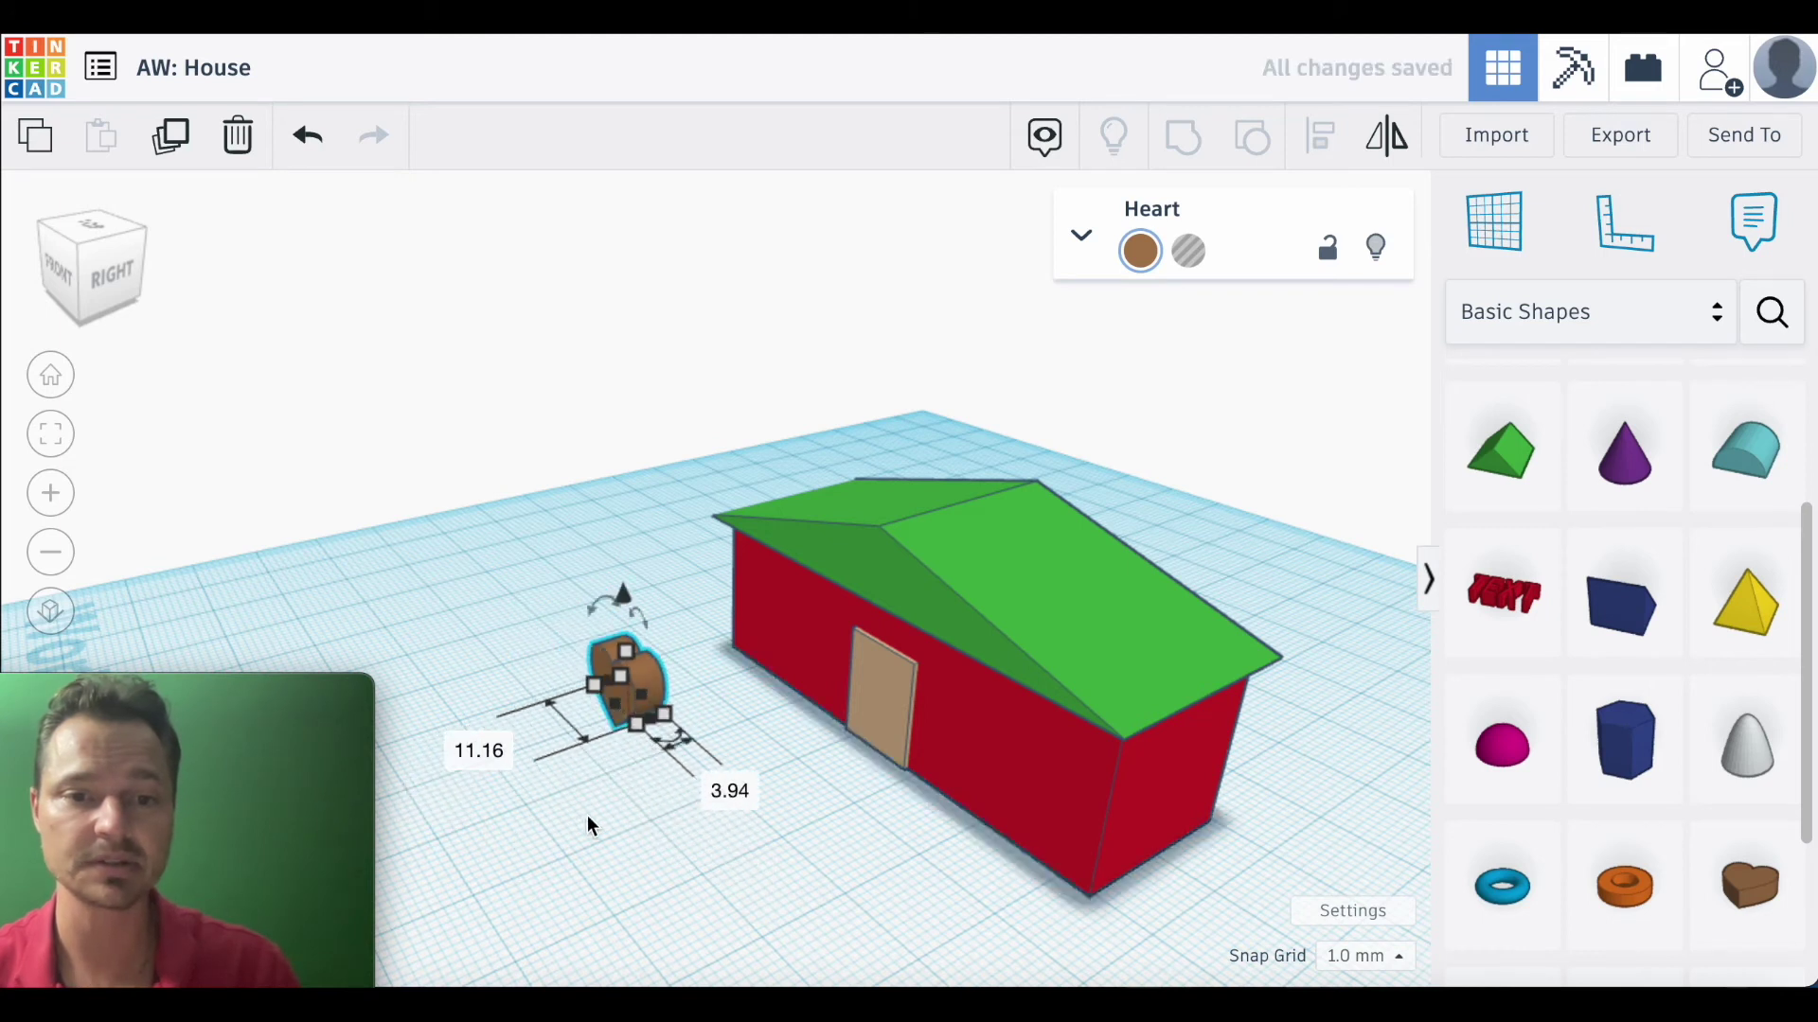
right_click_drag(588, 824, 752, 723)
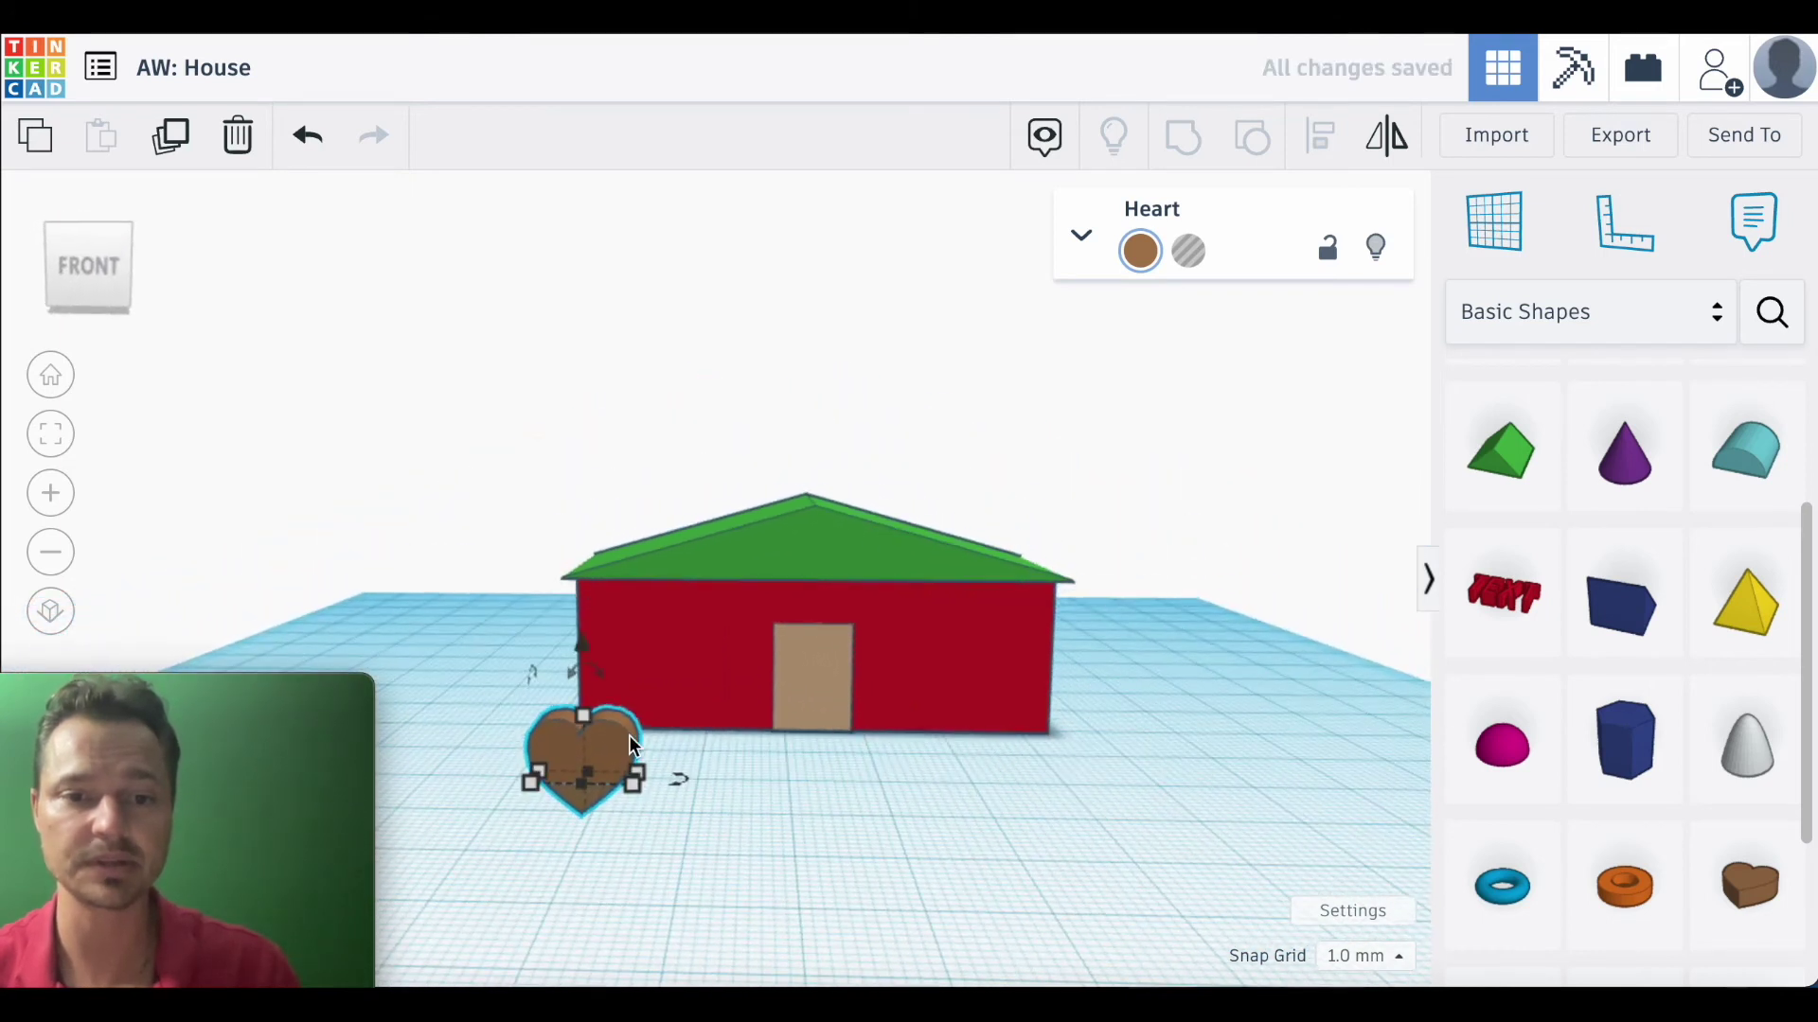
left_click_drag(628, 734, 703, 805)
right_click_drag(759, 840, 640, 786)
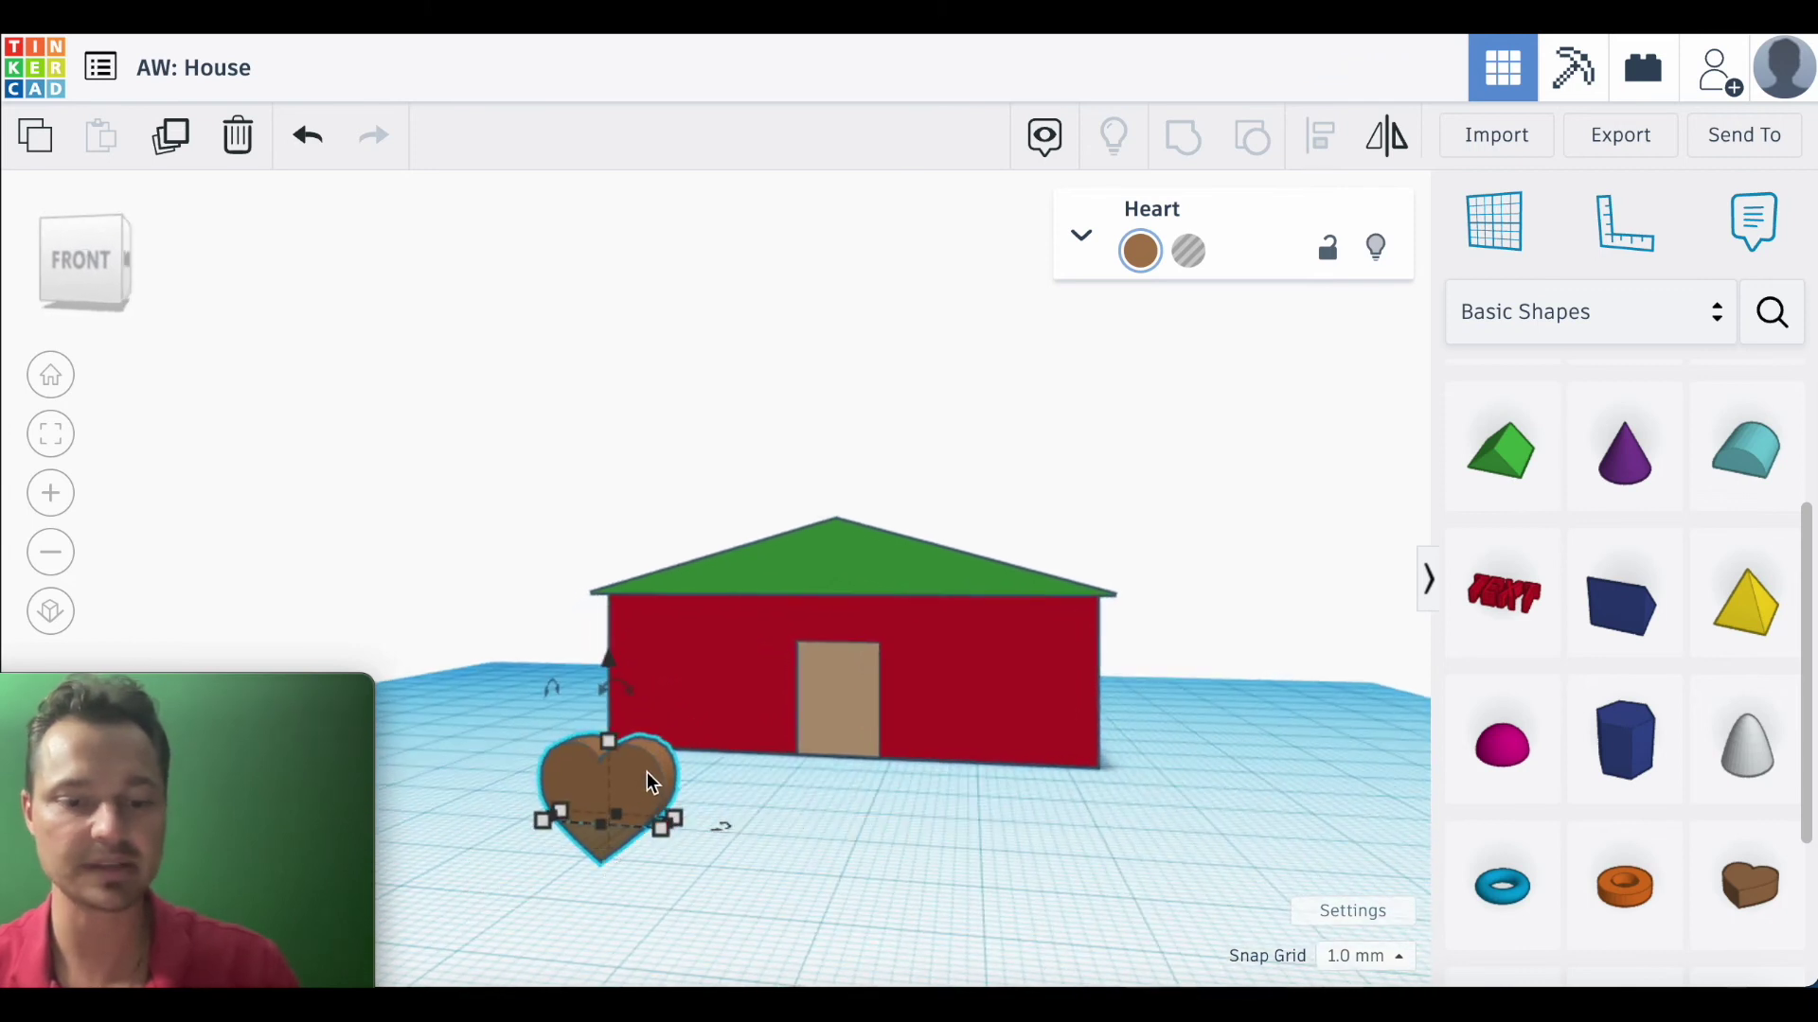
key("d")
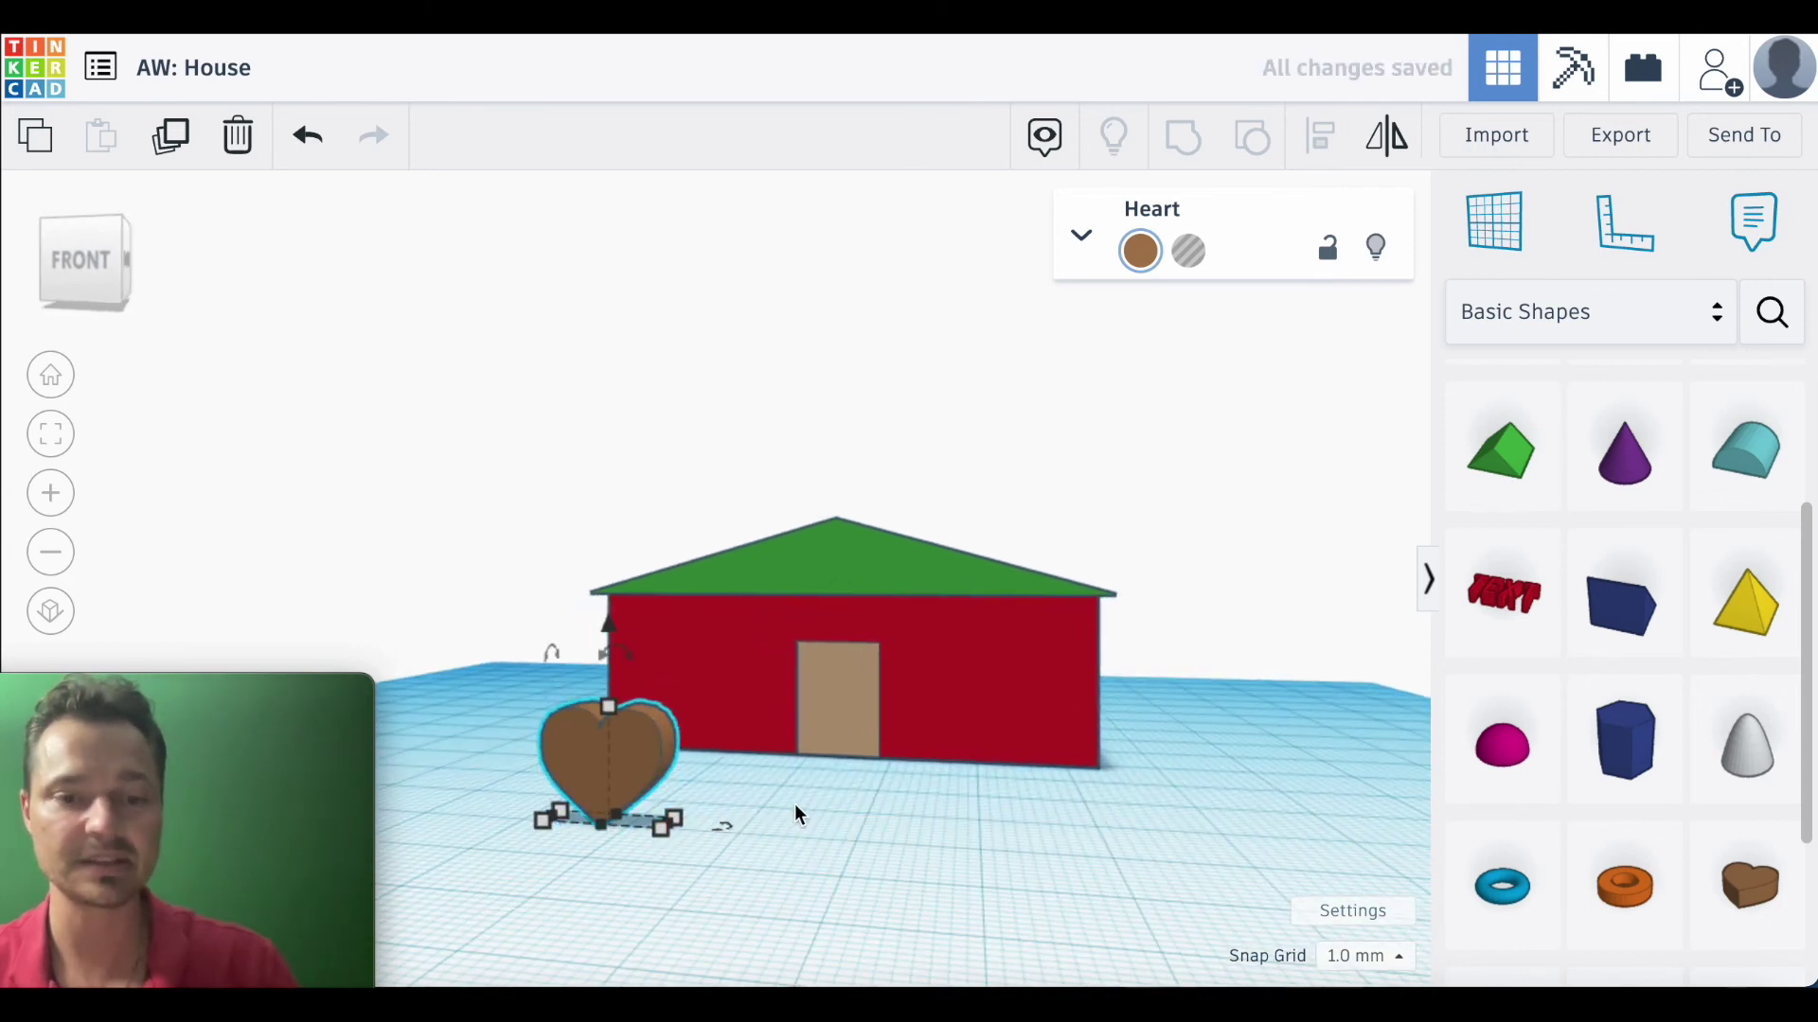
left_click_drag(619, 634, 592, 287)
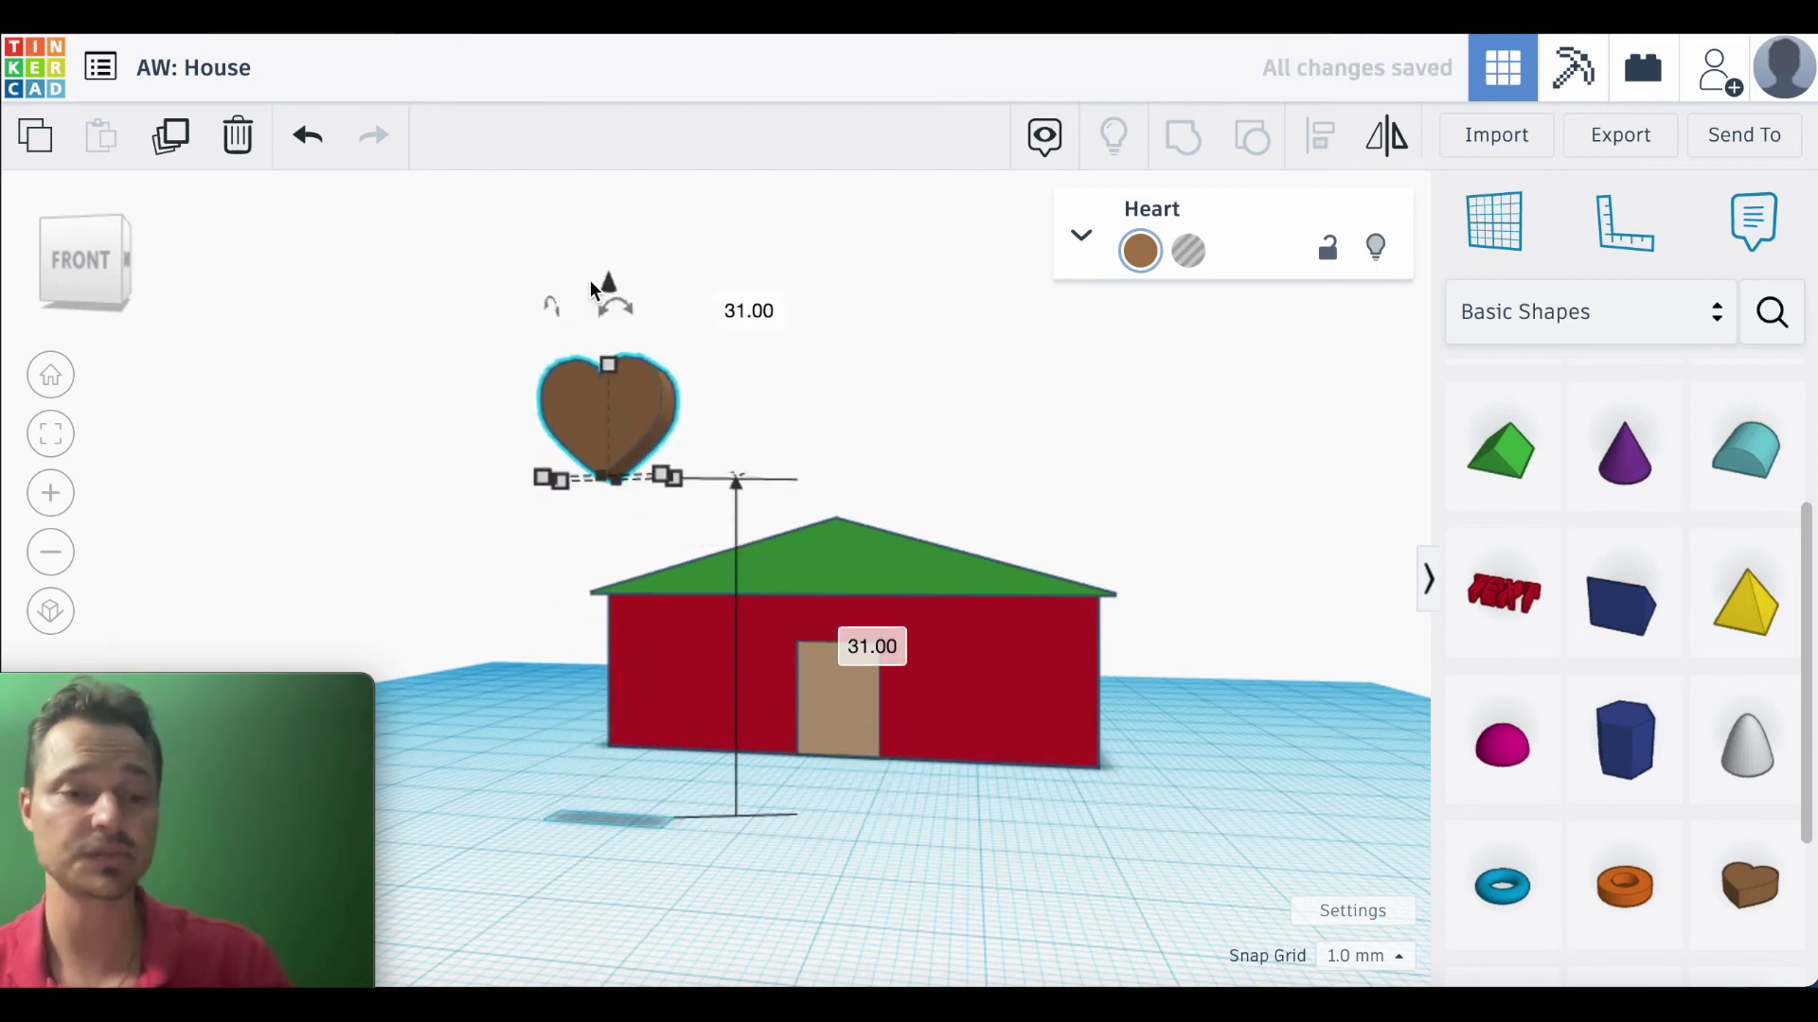
key("d")
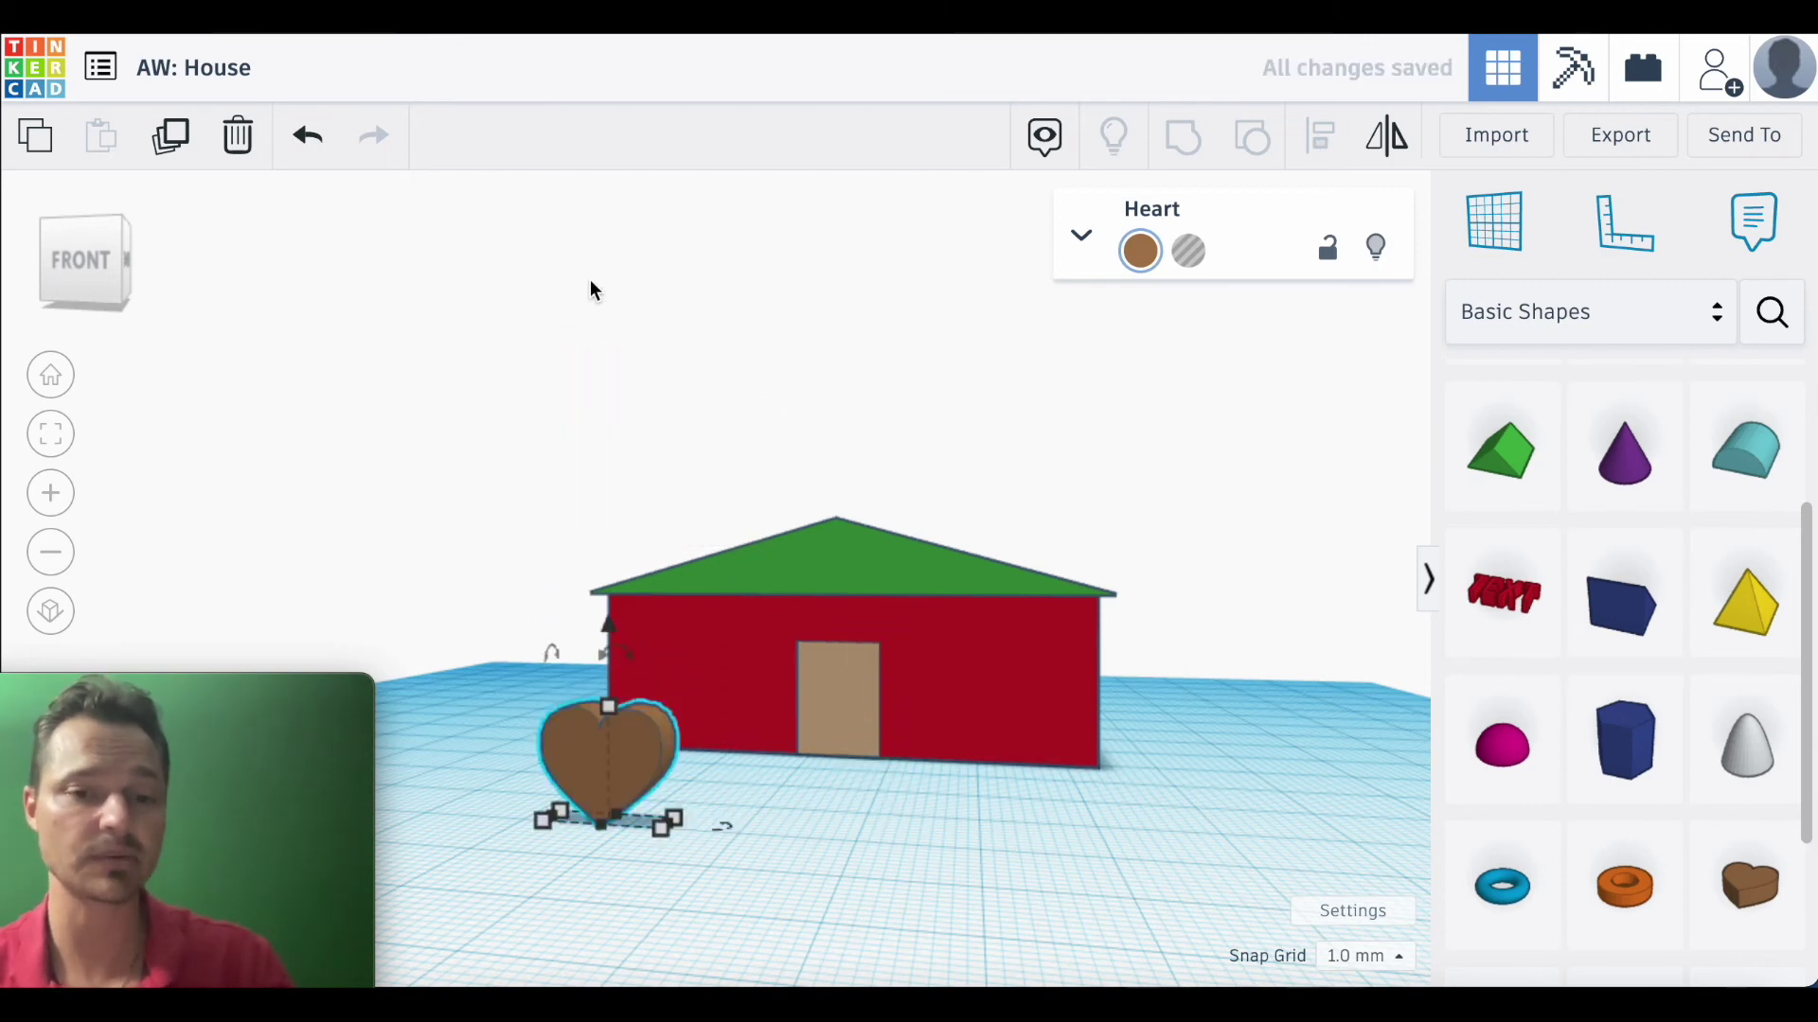
- Move the heart onto the red front wall to the left of the door
left_click(850, 867)
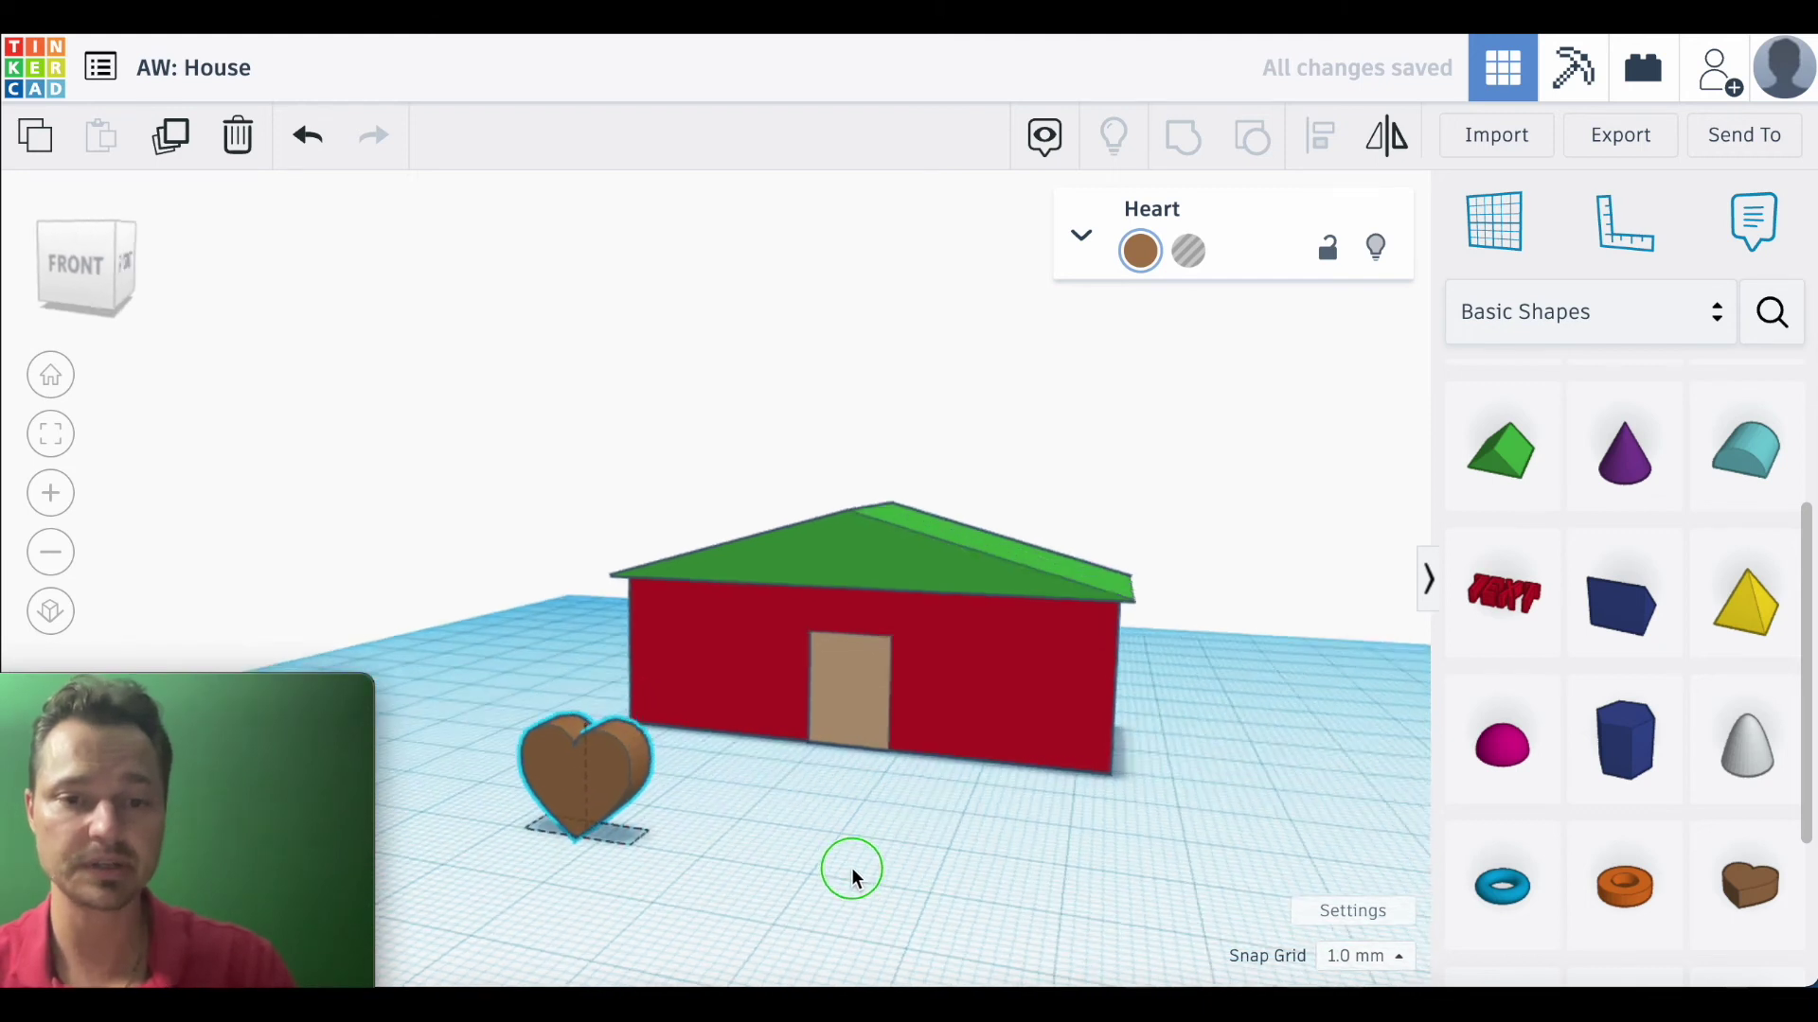
right_click_drag(850, 867, 640, 827)
left_click(596, 795)
left_click_drag(581, 782, 775, 655)
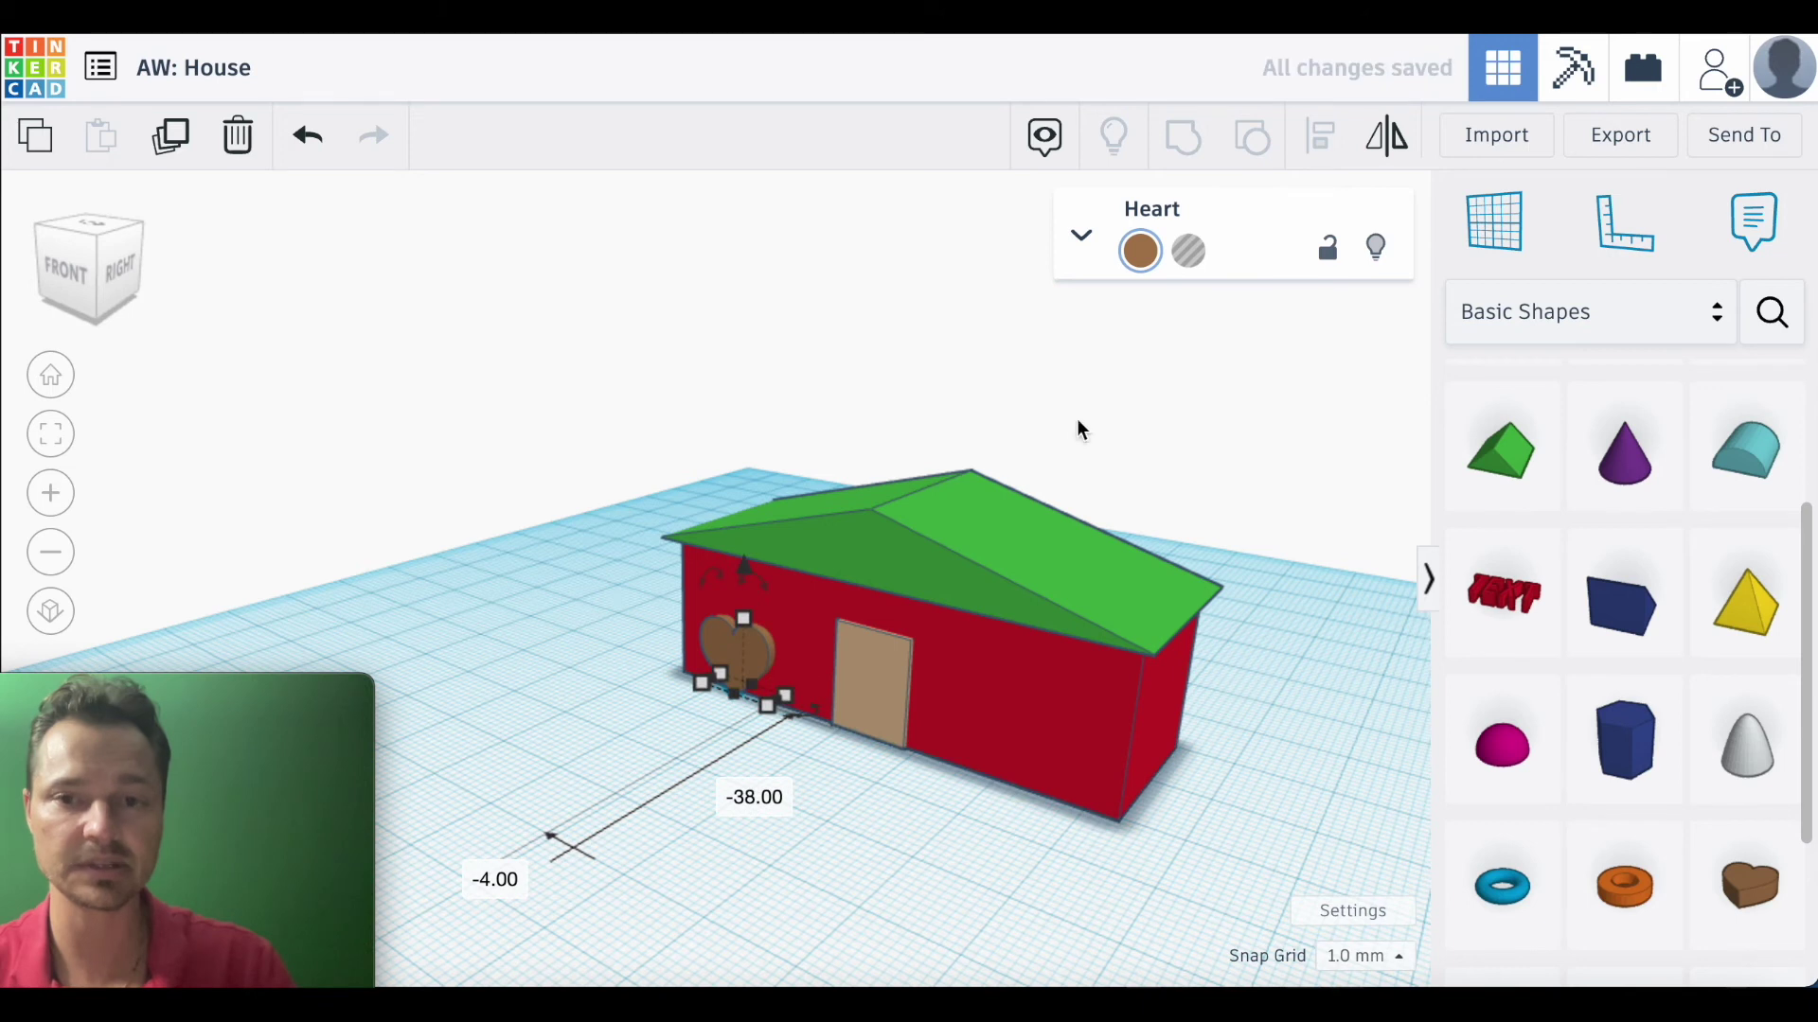
- Recolour the heart light blue and nudge it into place on the wall
left_click(1140, 251)
left_click(1363, 436)
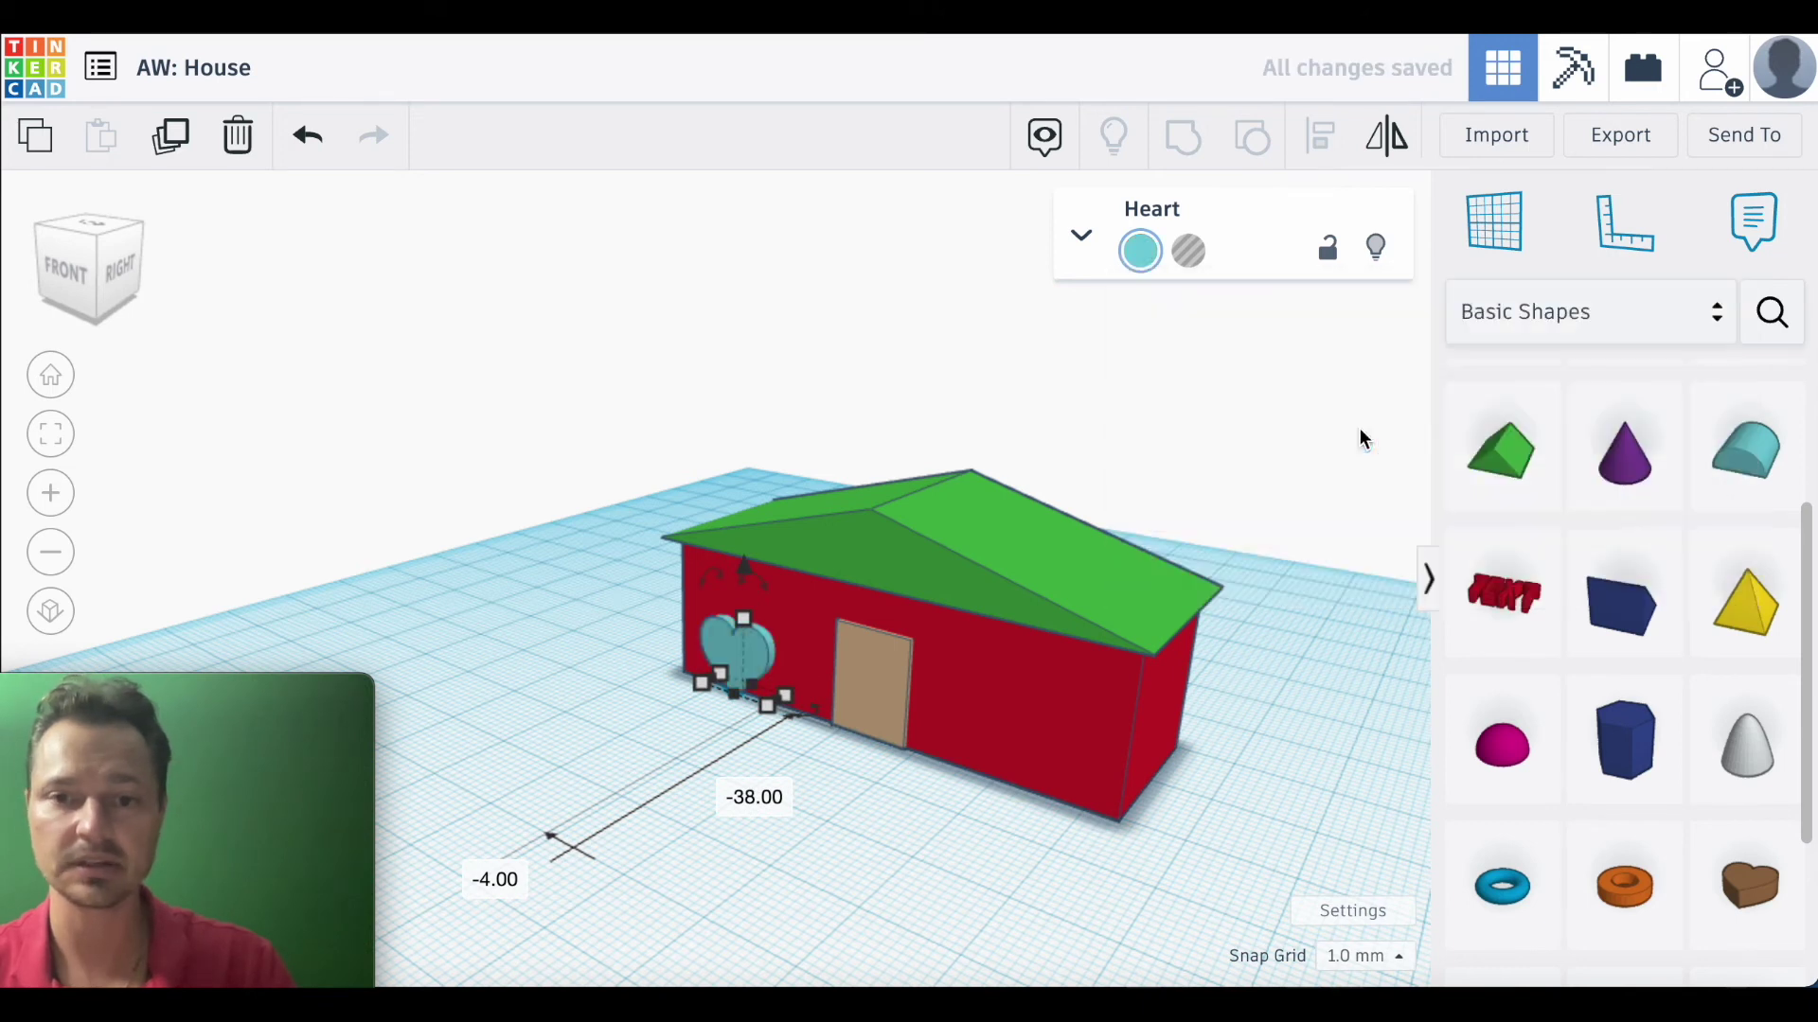
left_click(1140, 251)
left_click(1356, 394)
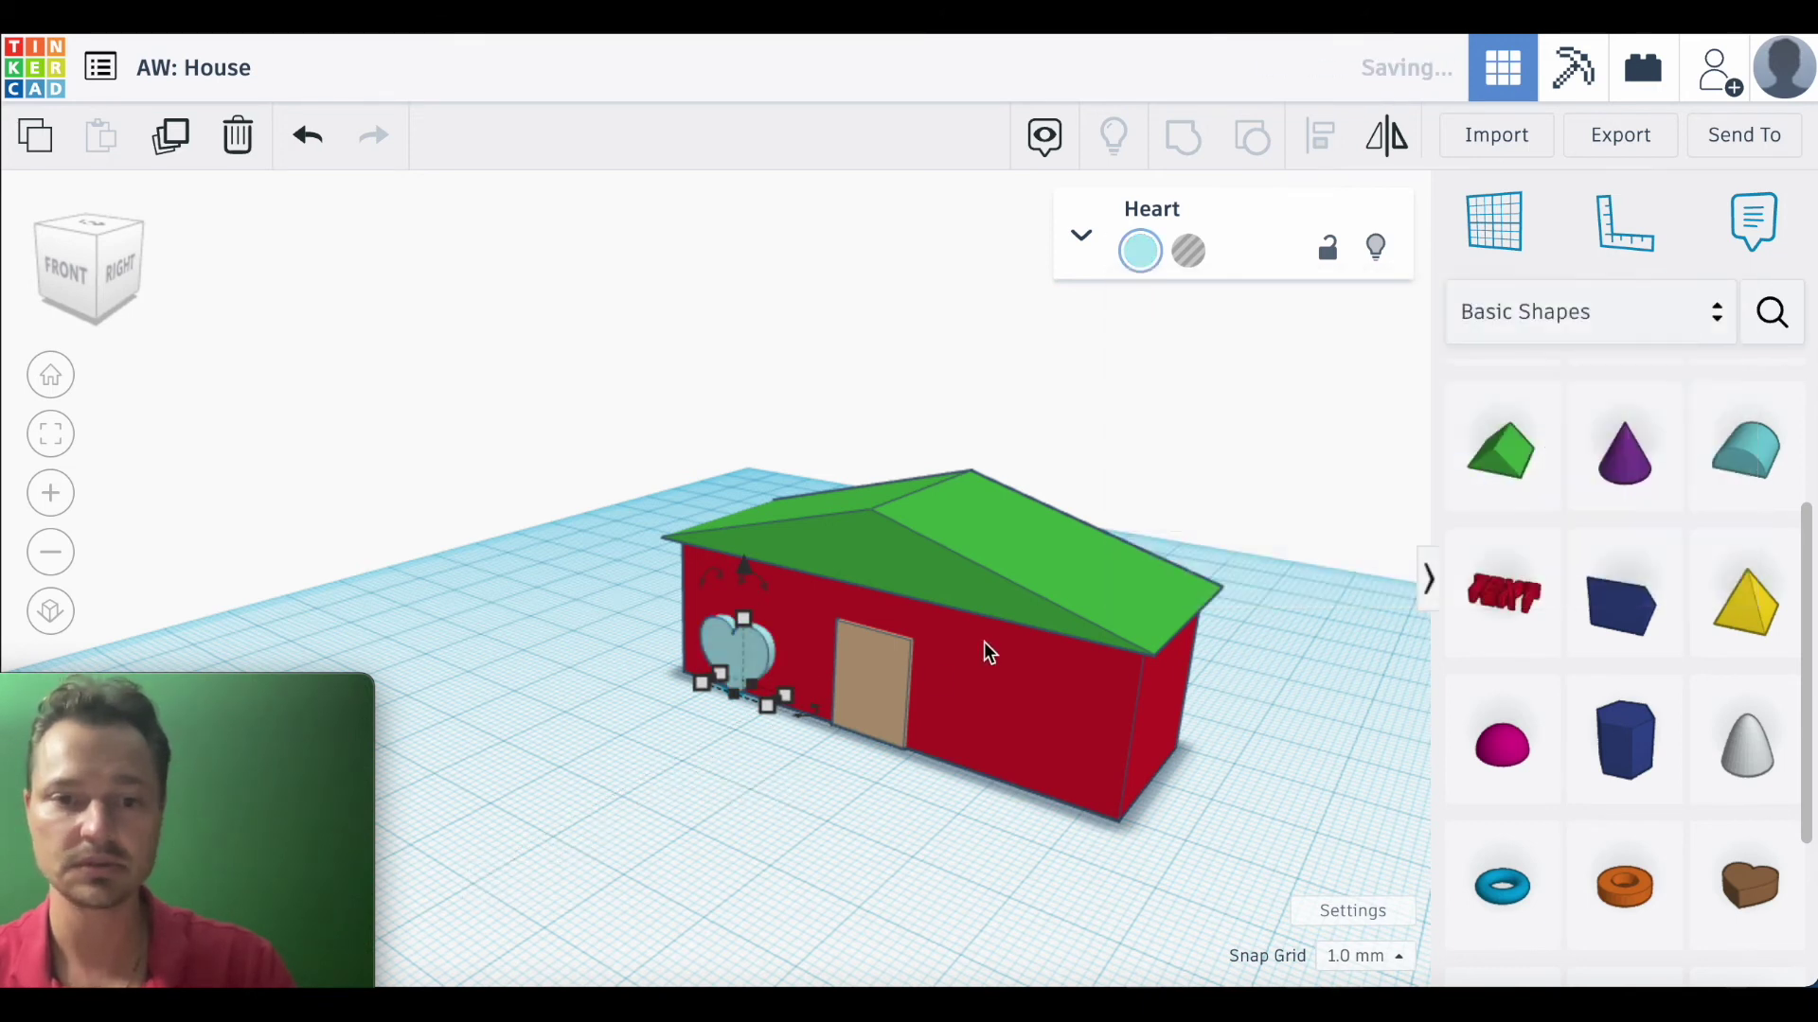
right_click_drag(680, 759, 708, 627)
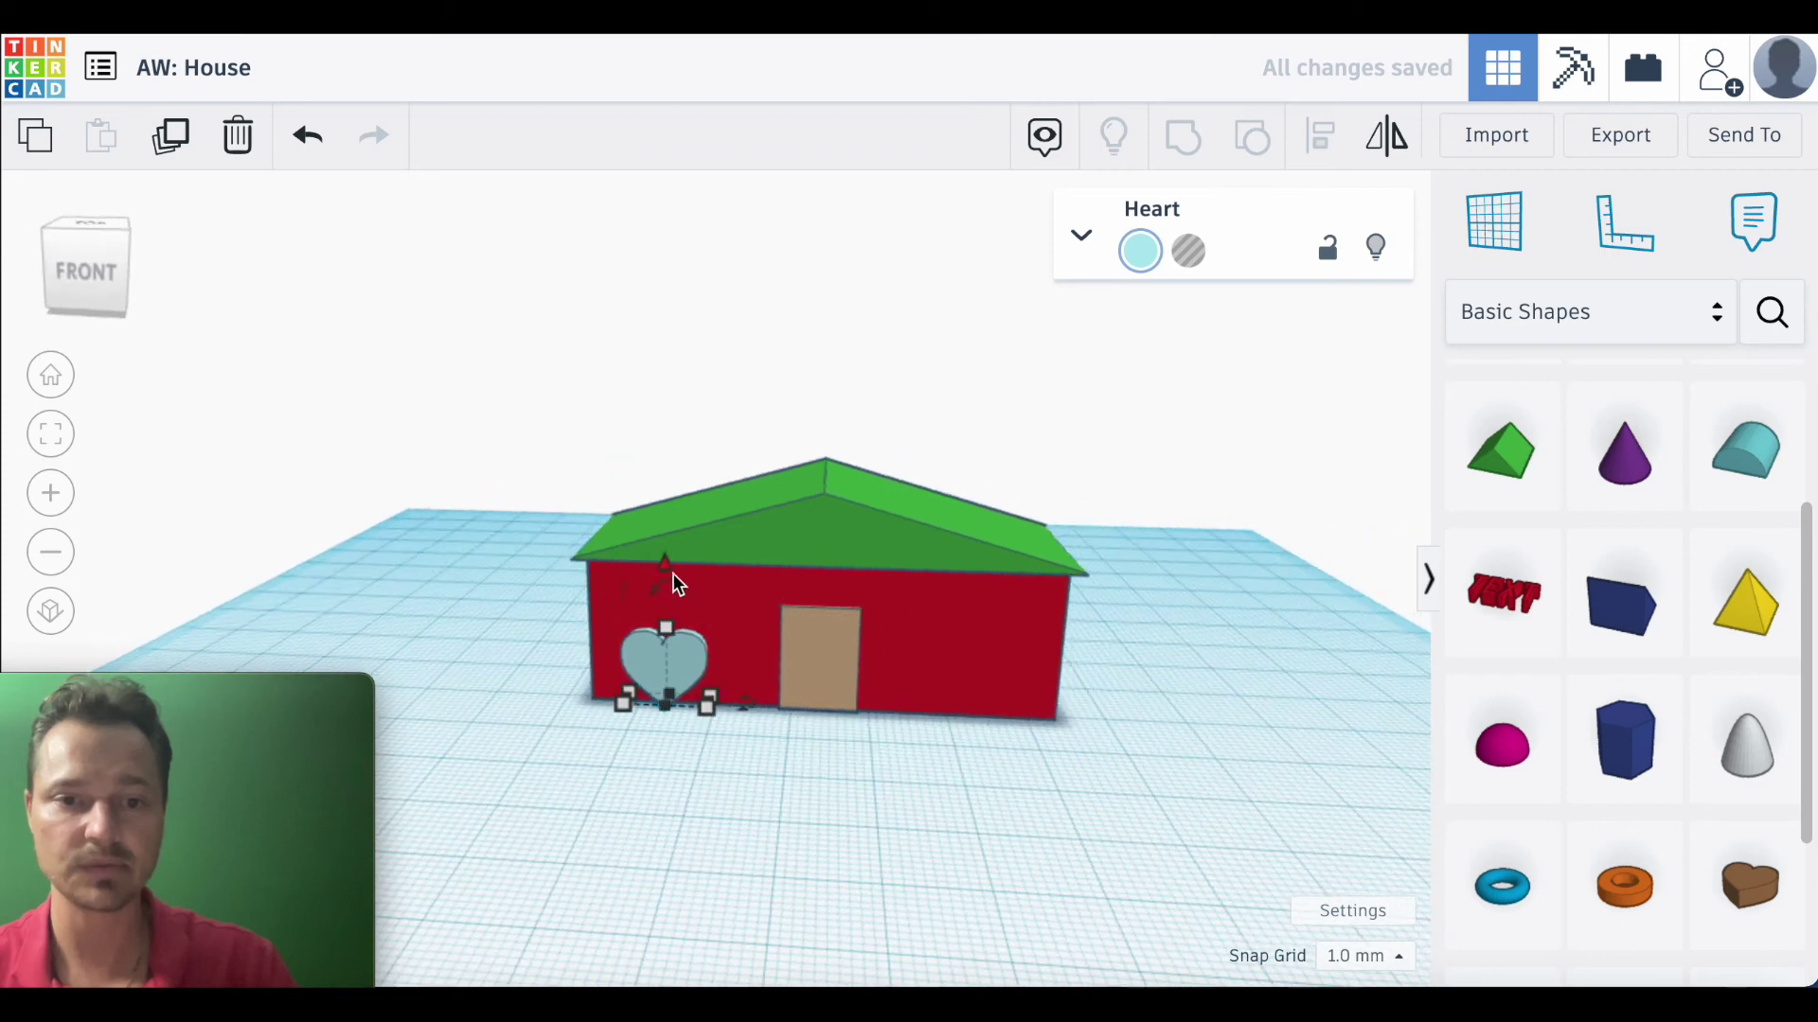
left_click_drag(667, 564, 674, 531)
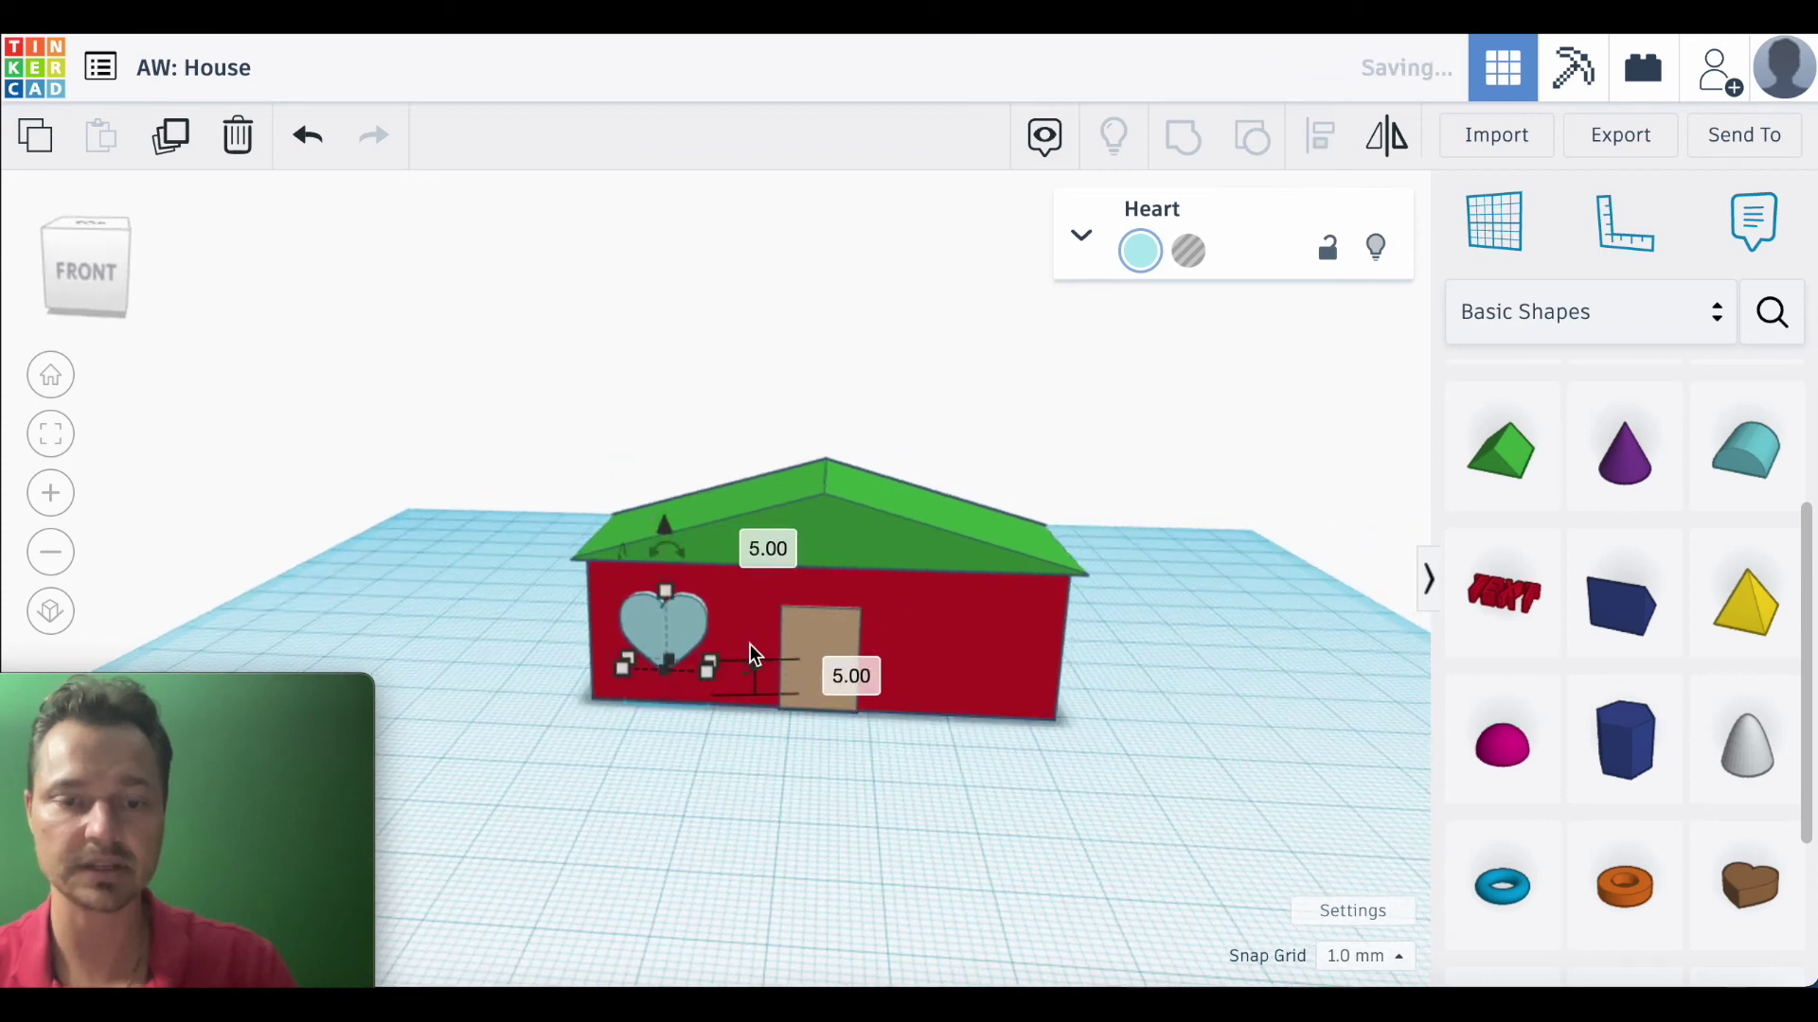
right_click_drag(1016, 787, 747, 787)
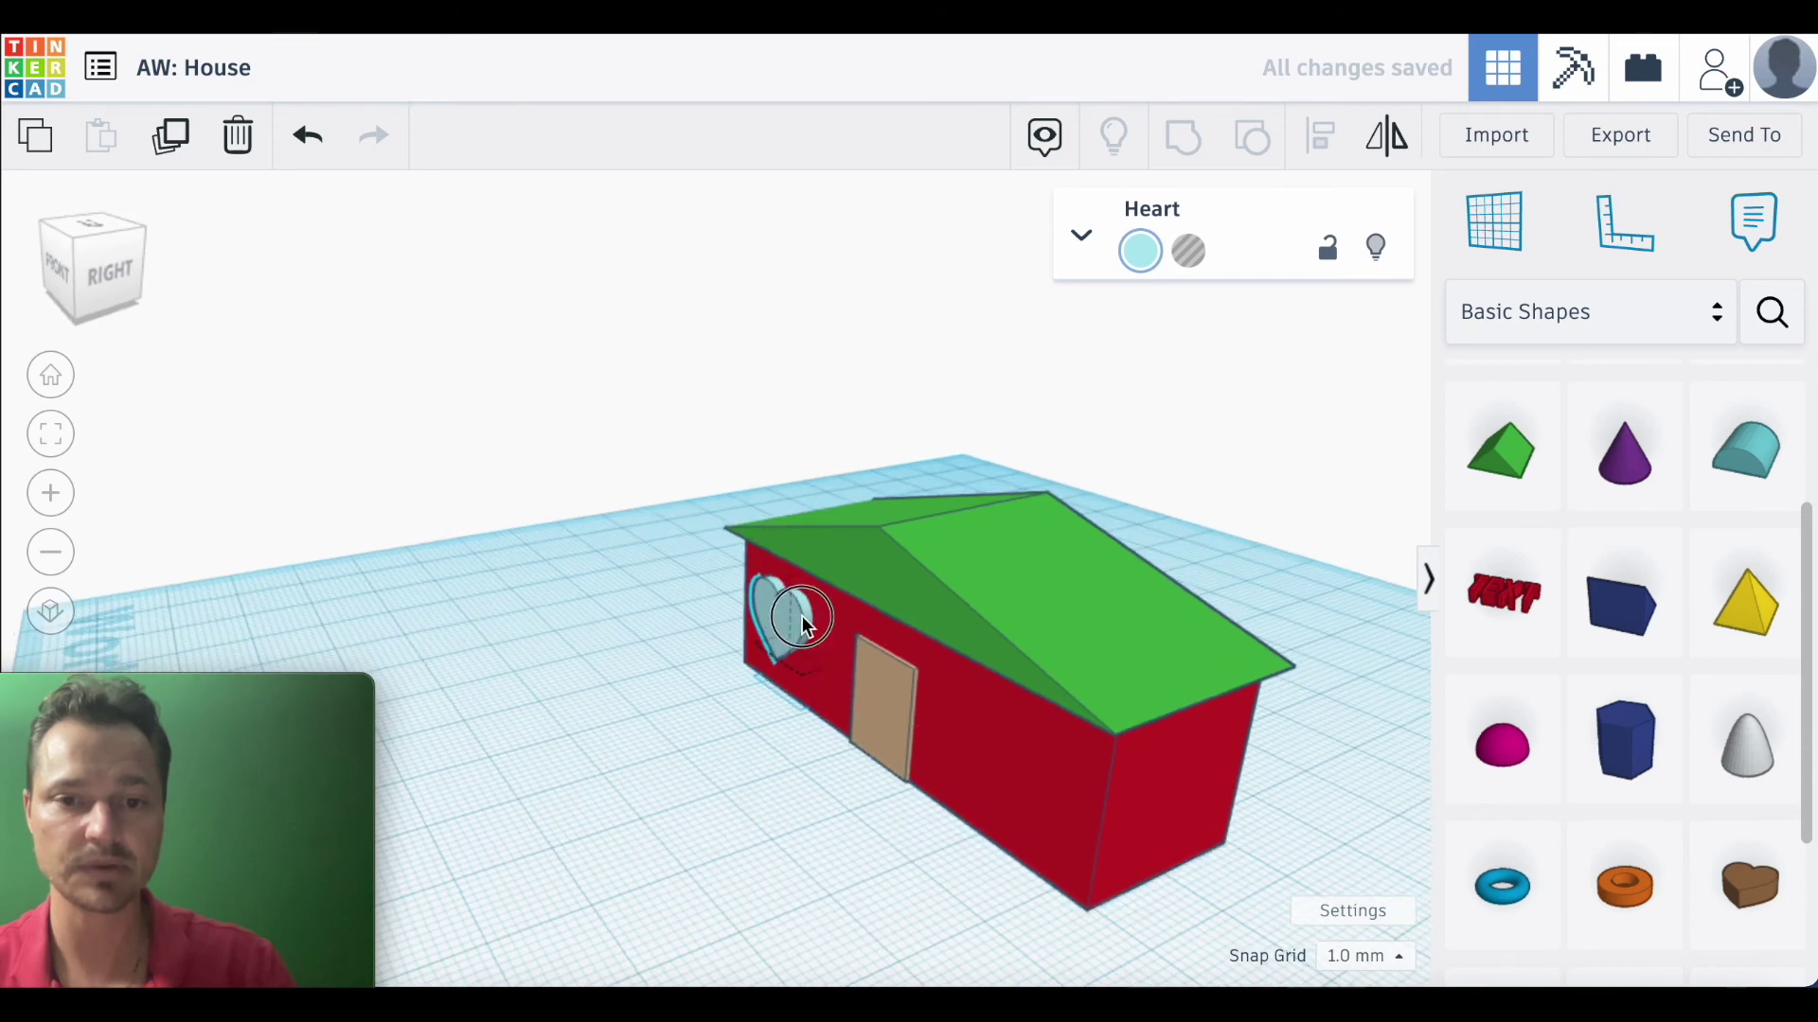
left_click_drag(802, 615, 805, 615)
left_click(634, 708)
right_click_drag(634, 708, 829, 662)
- Copy and paste the light-blue heart window, then position the copy right of the door
left_click(664, 632)
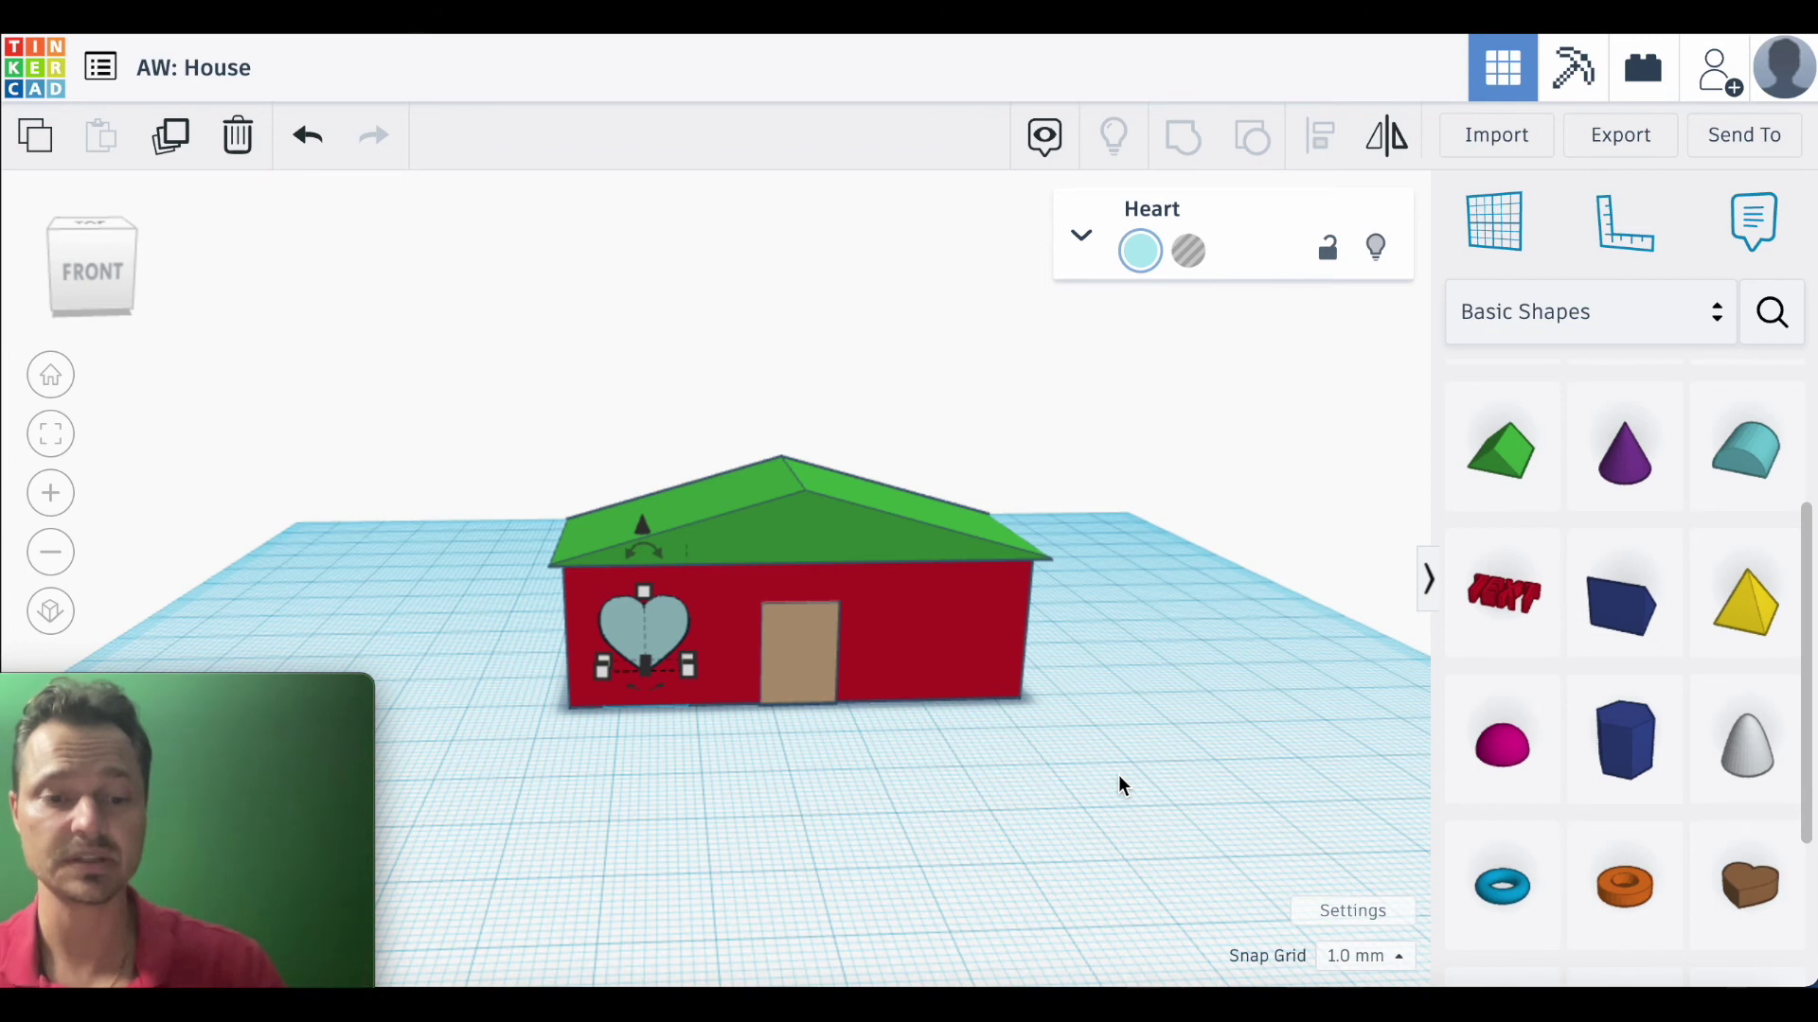
key("ctrl+c")
key("ctrl+v")
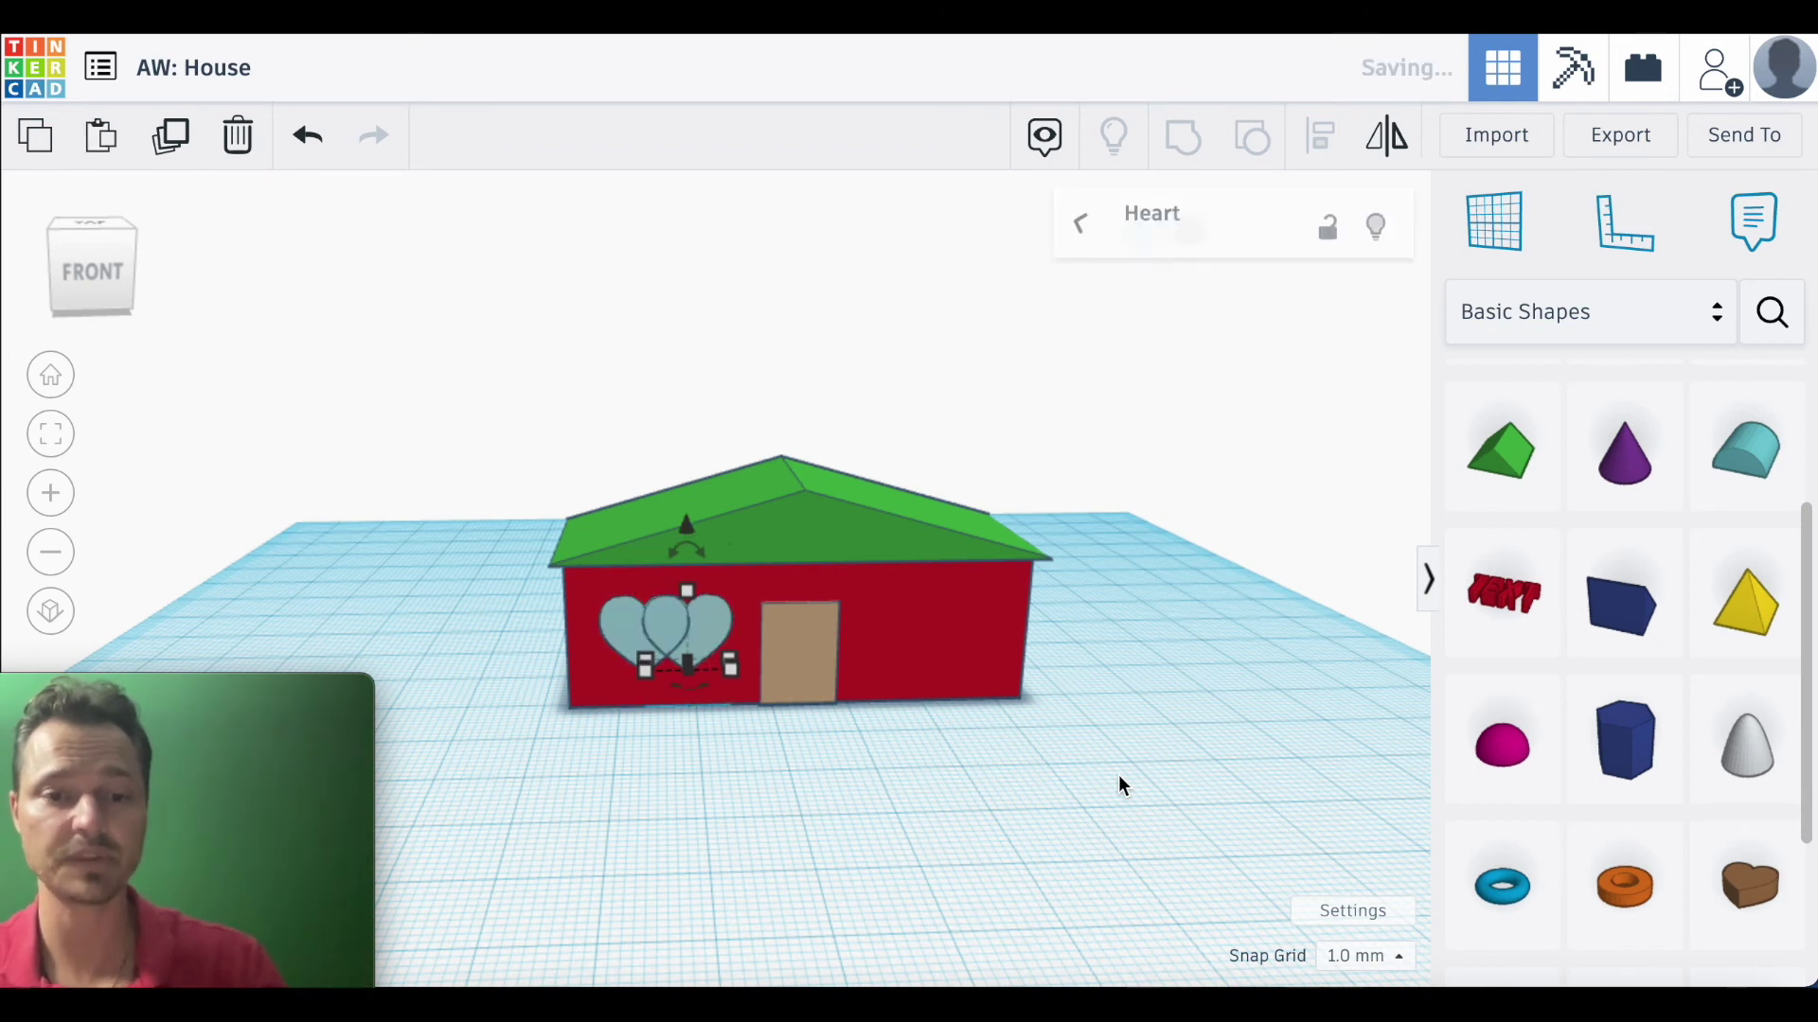
left_click_drag(708, 631, 982, 629)
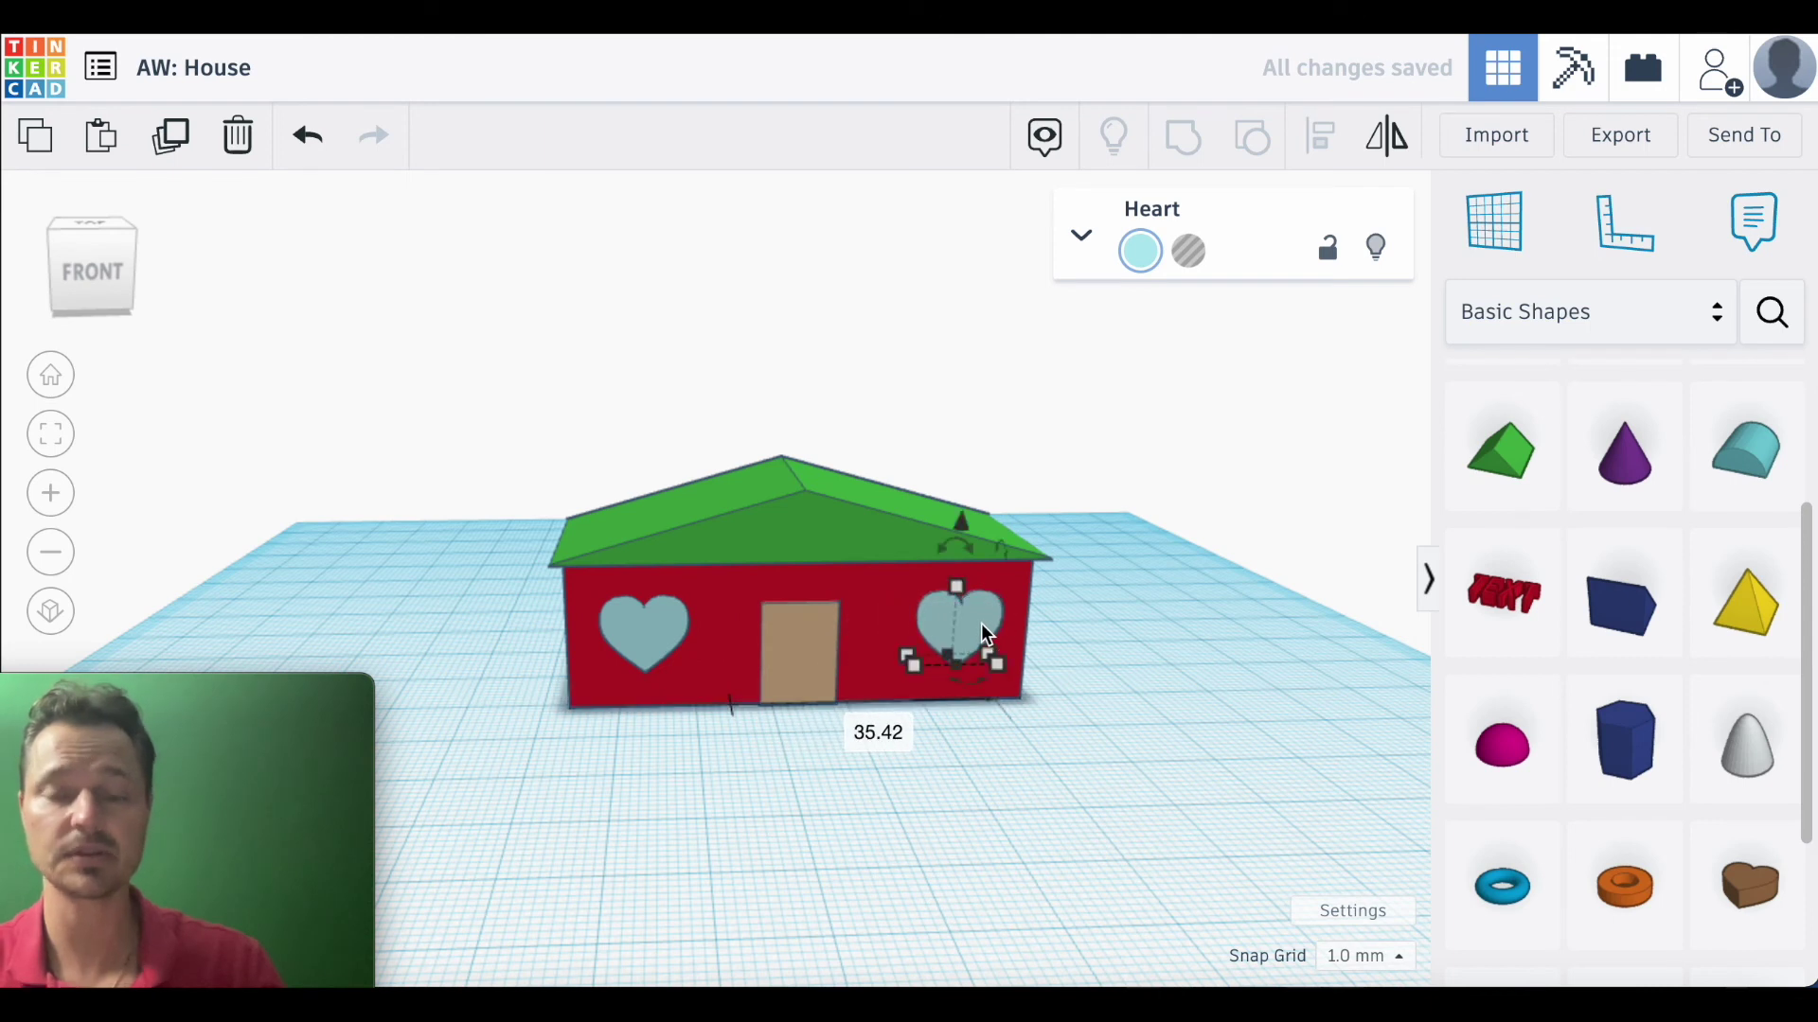
key("Left")
key("Left")
key("Left")
key("Left")
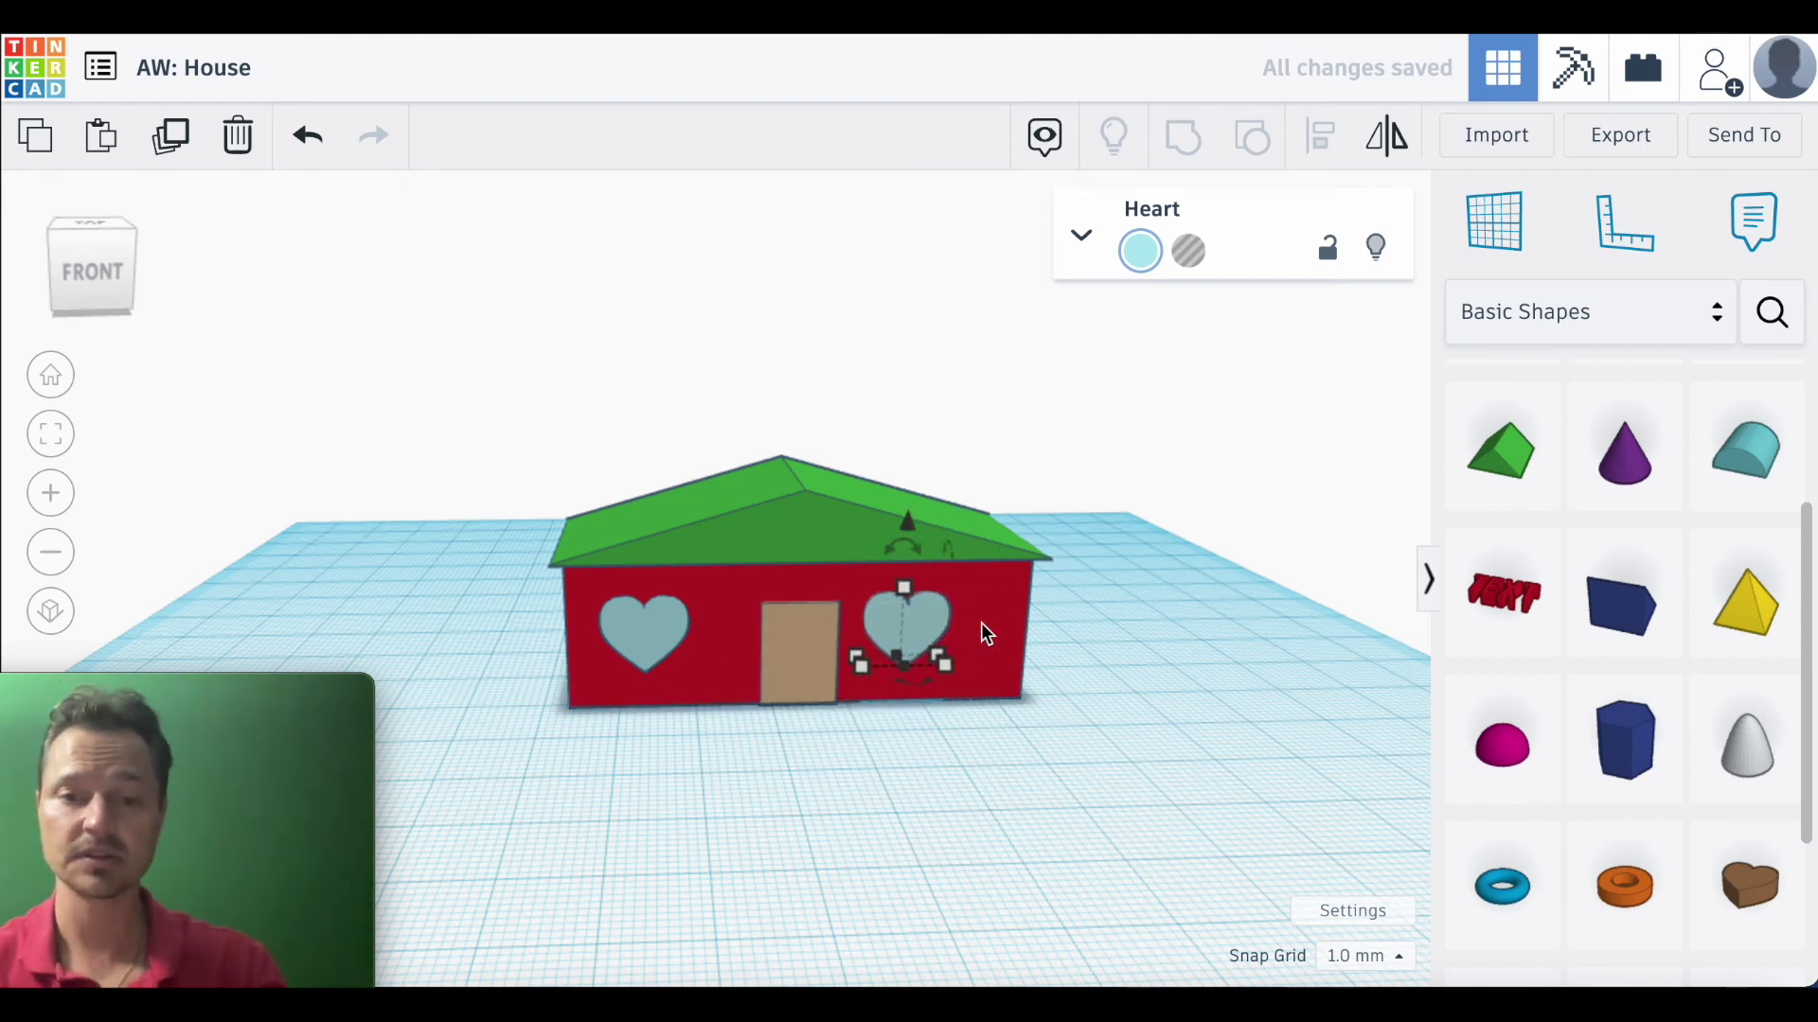
key("Right")
key("Right")
key("Right")
key("Right")
key("Right")
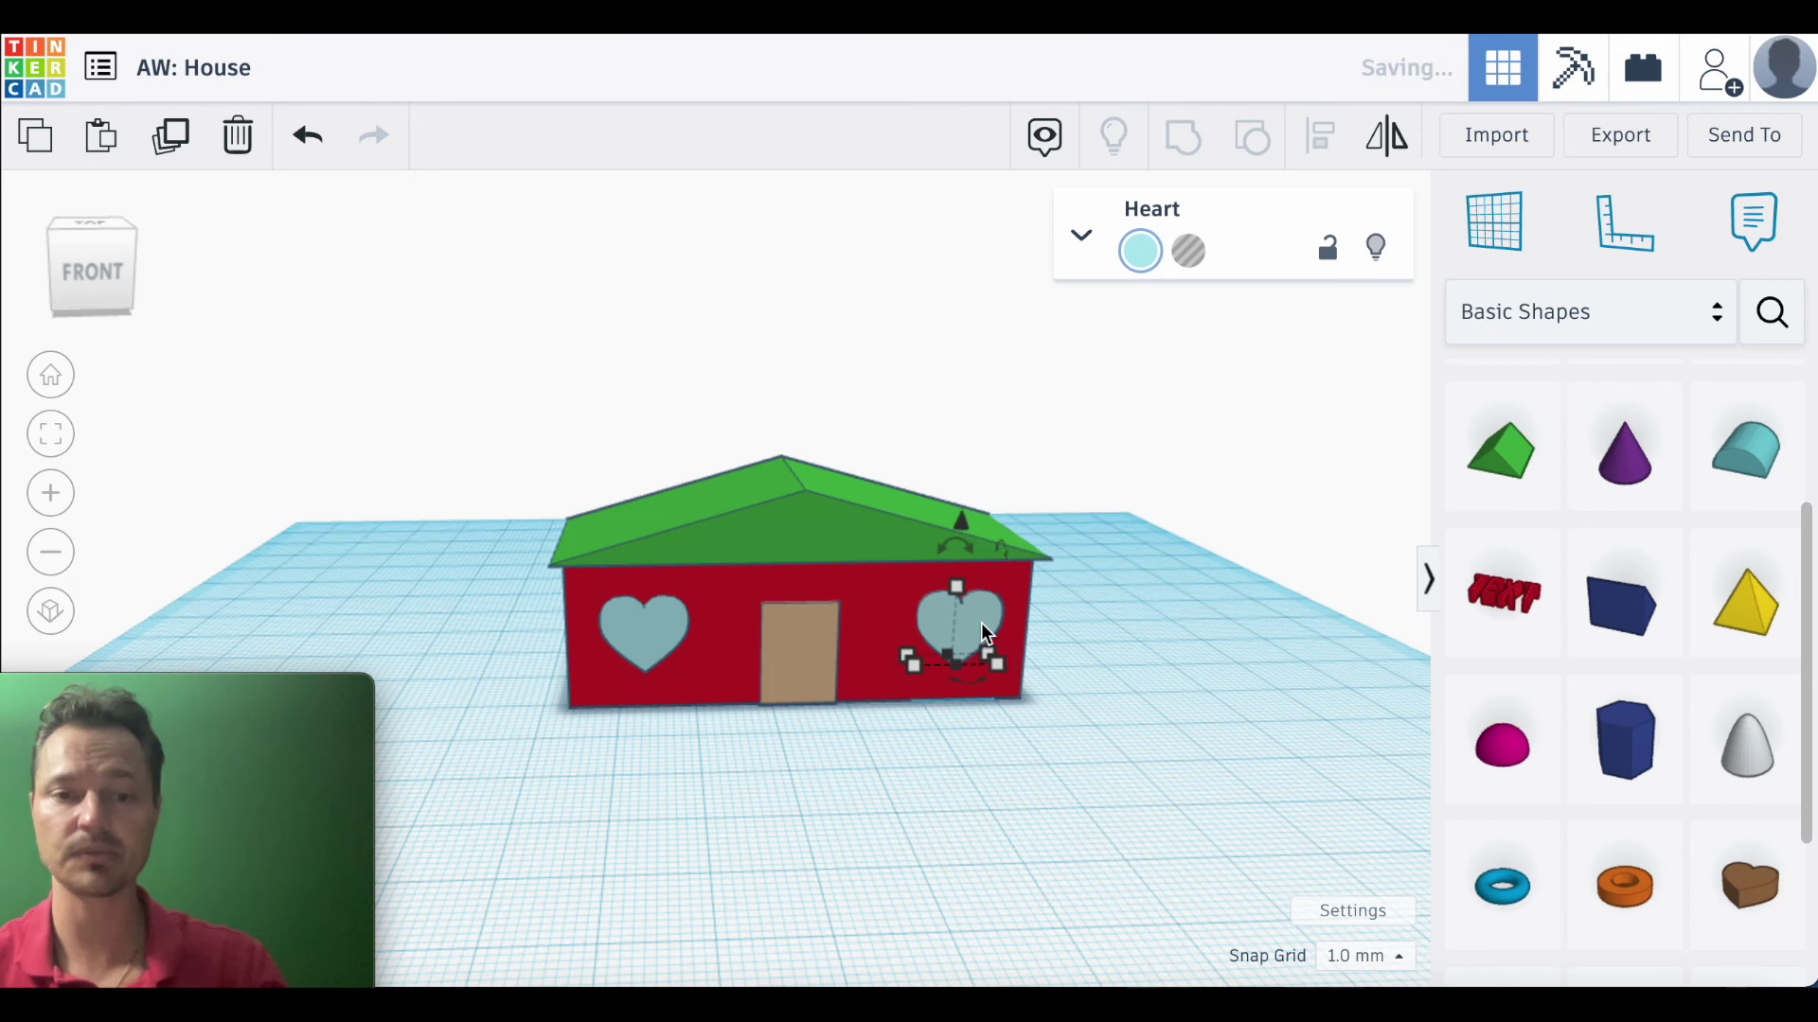
- Remove the extra duplicate heart so only the two flanking windows remain
left_click(643, 628)
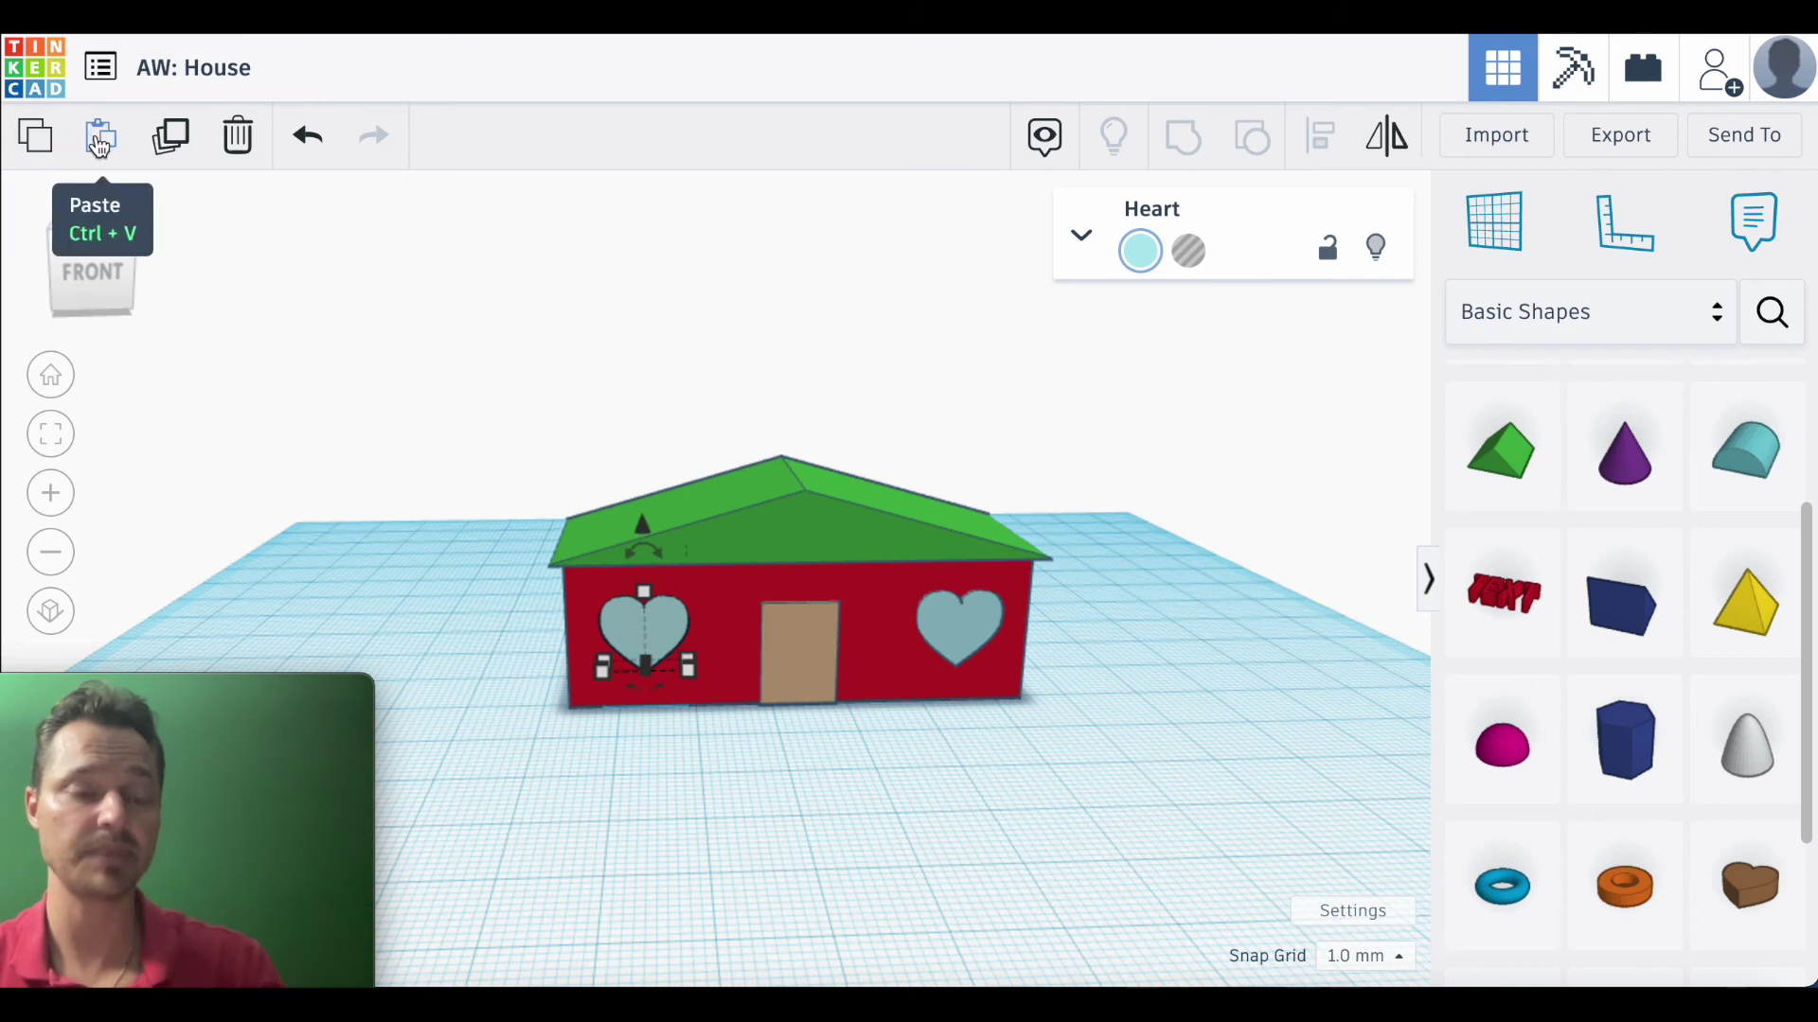
left_click(171, 144)
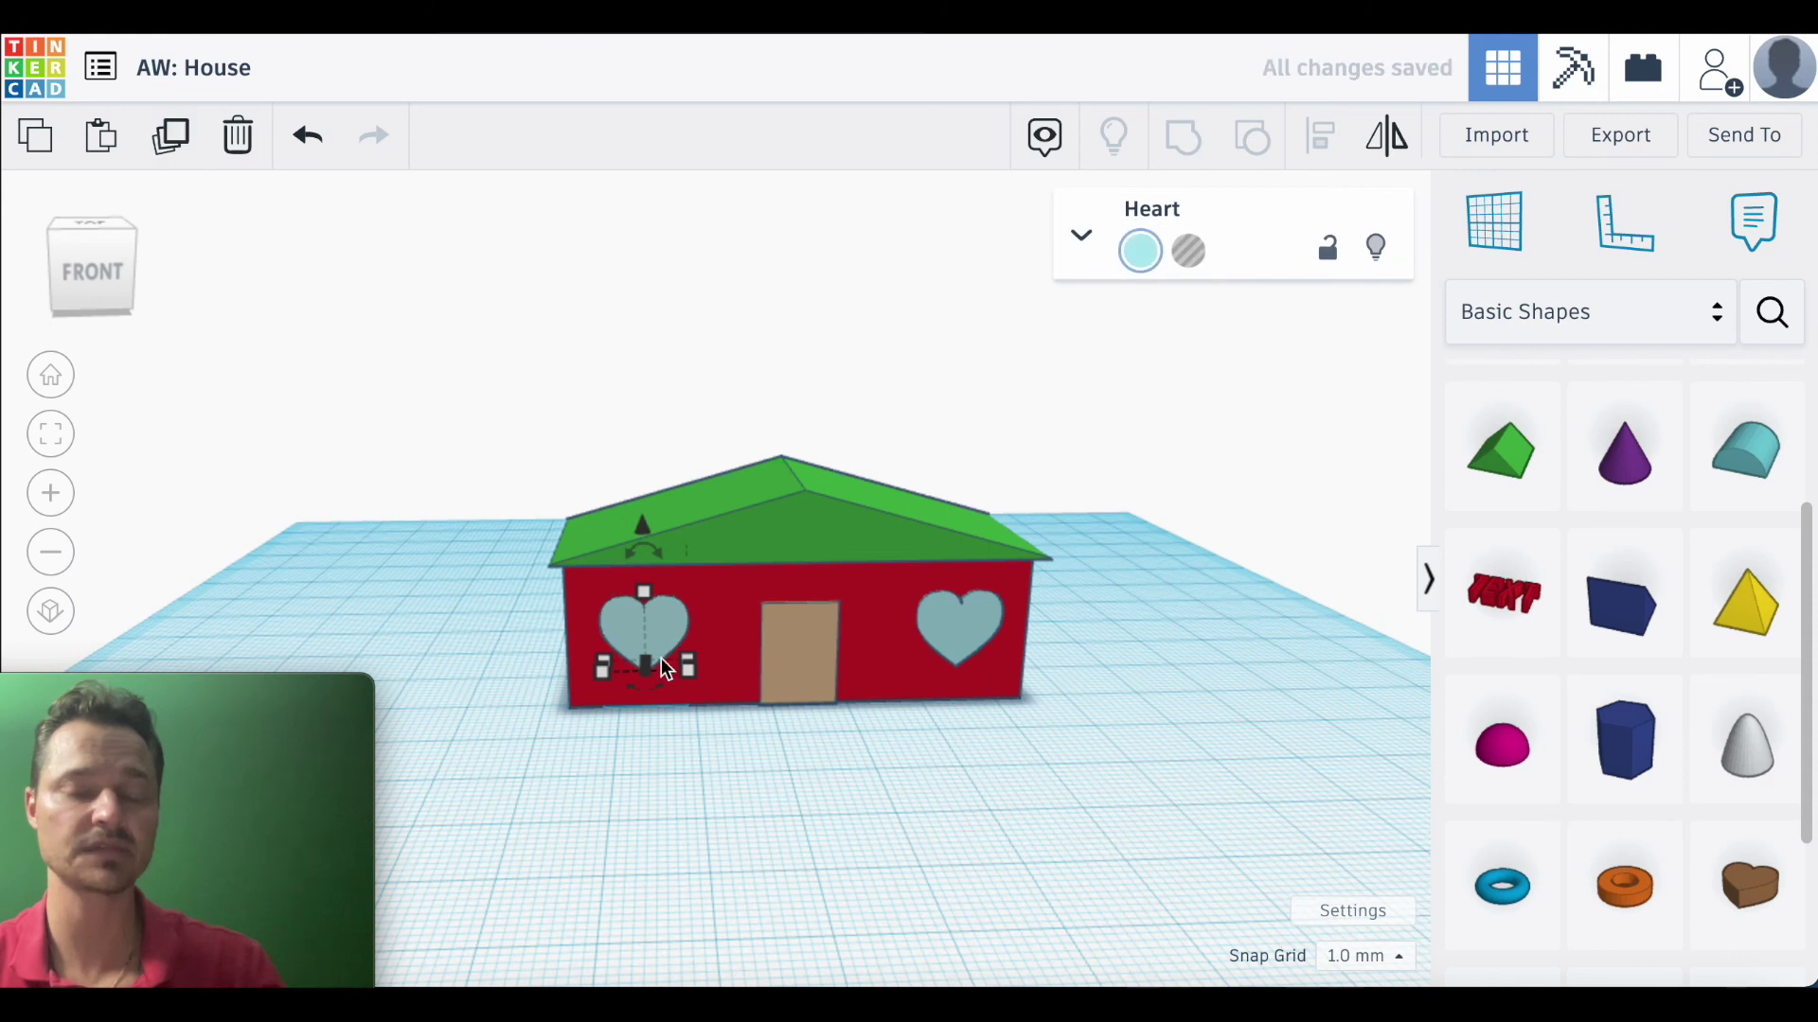
mouse_move(689, 653)
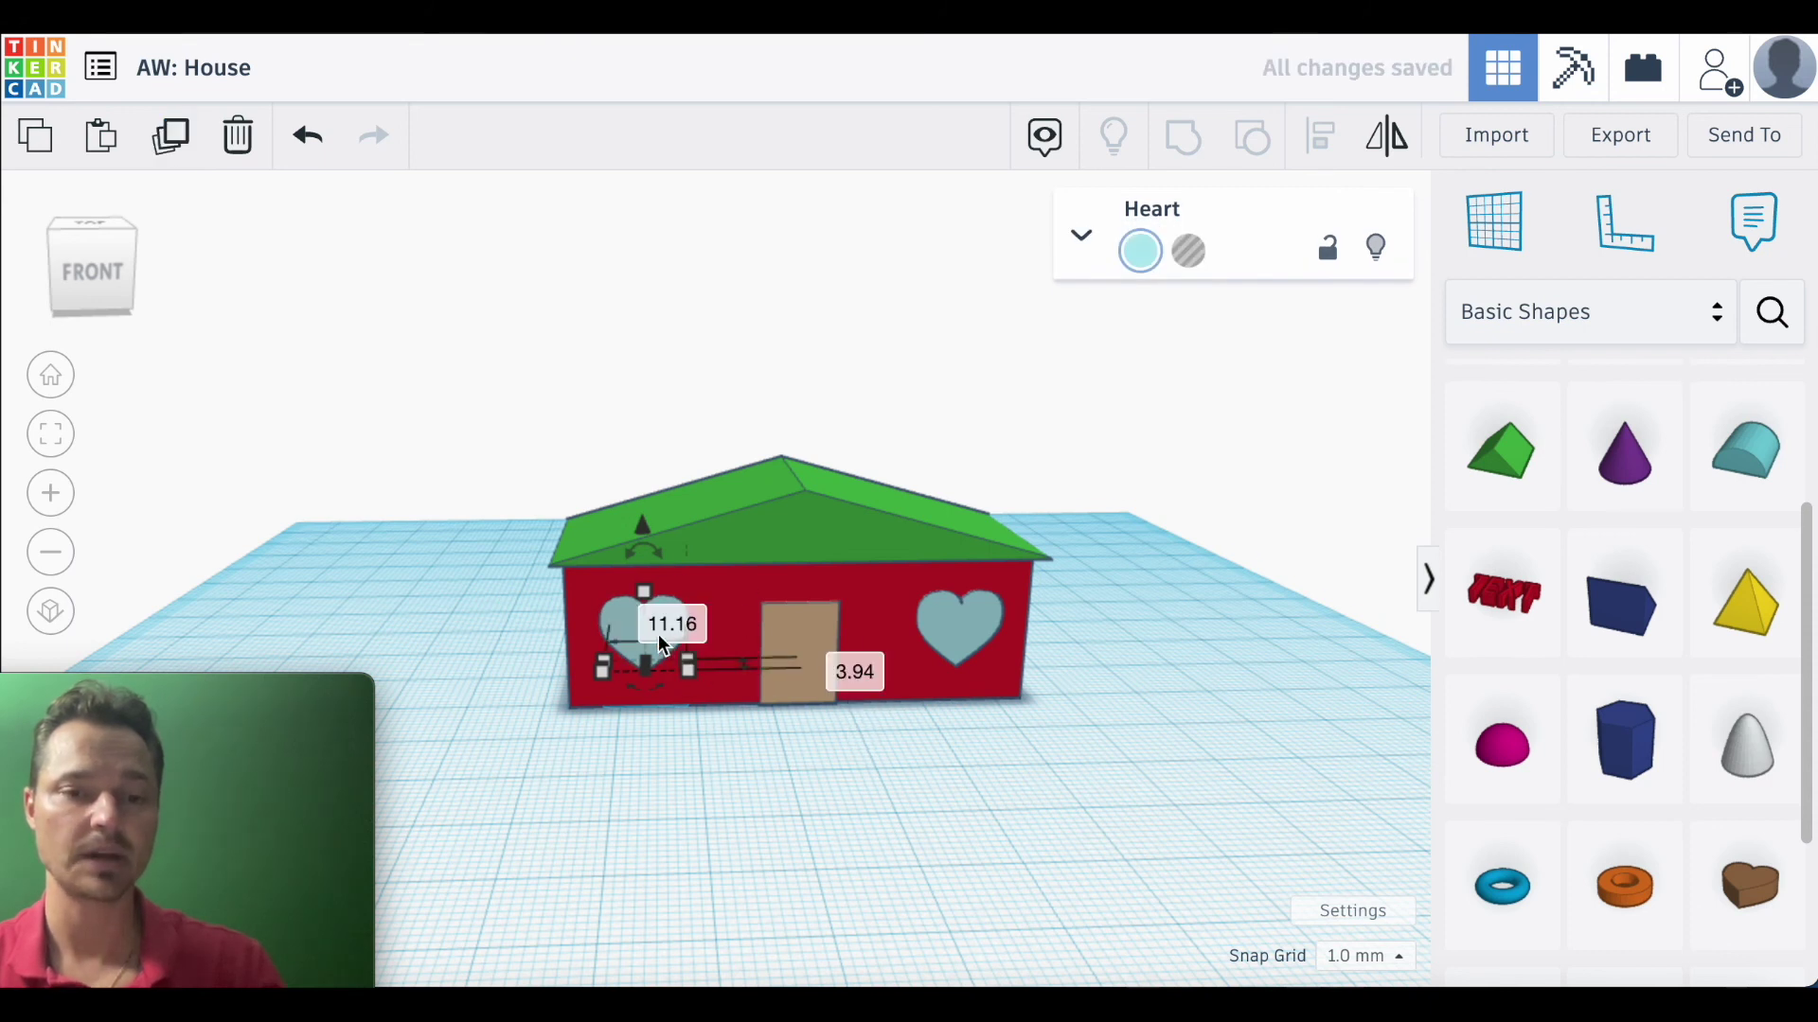
key("shift+Right")
key("shift+Right")
key("shift+Right")
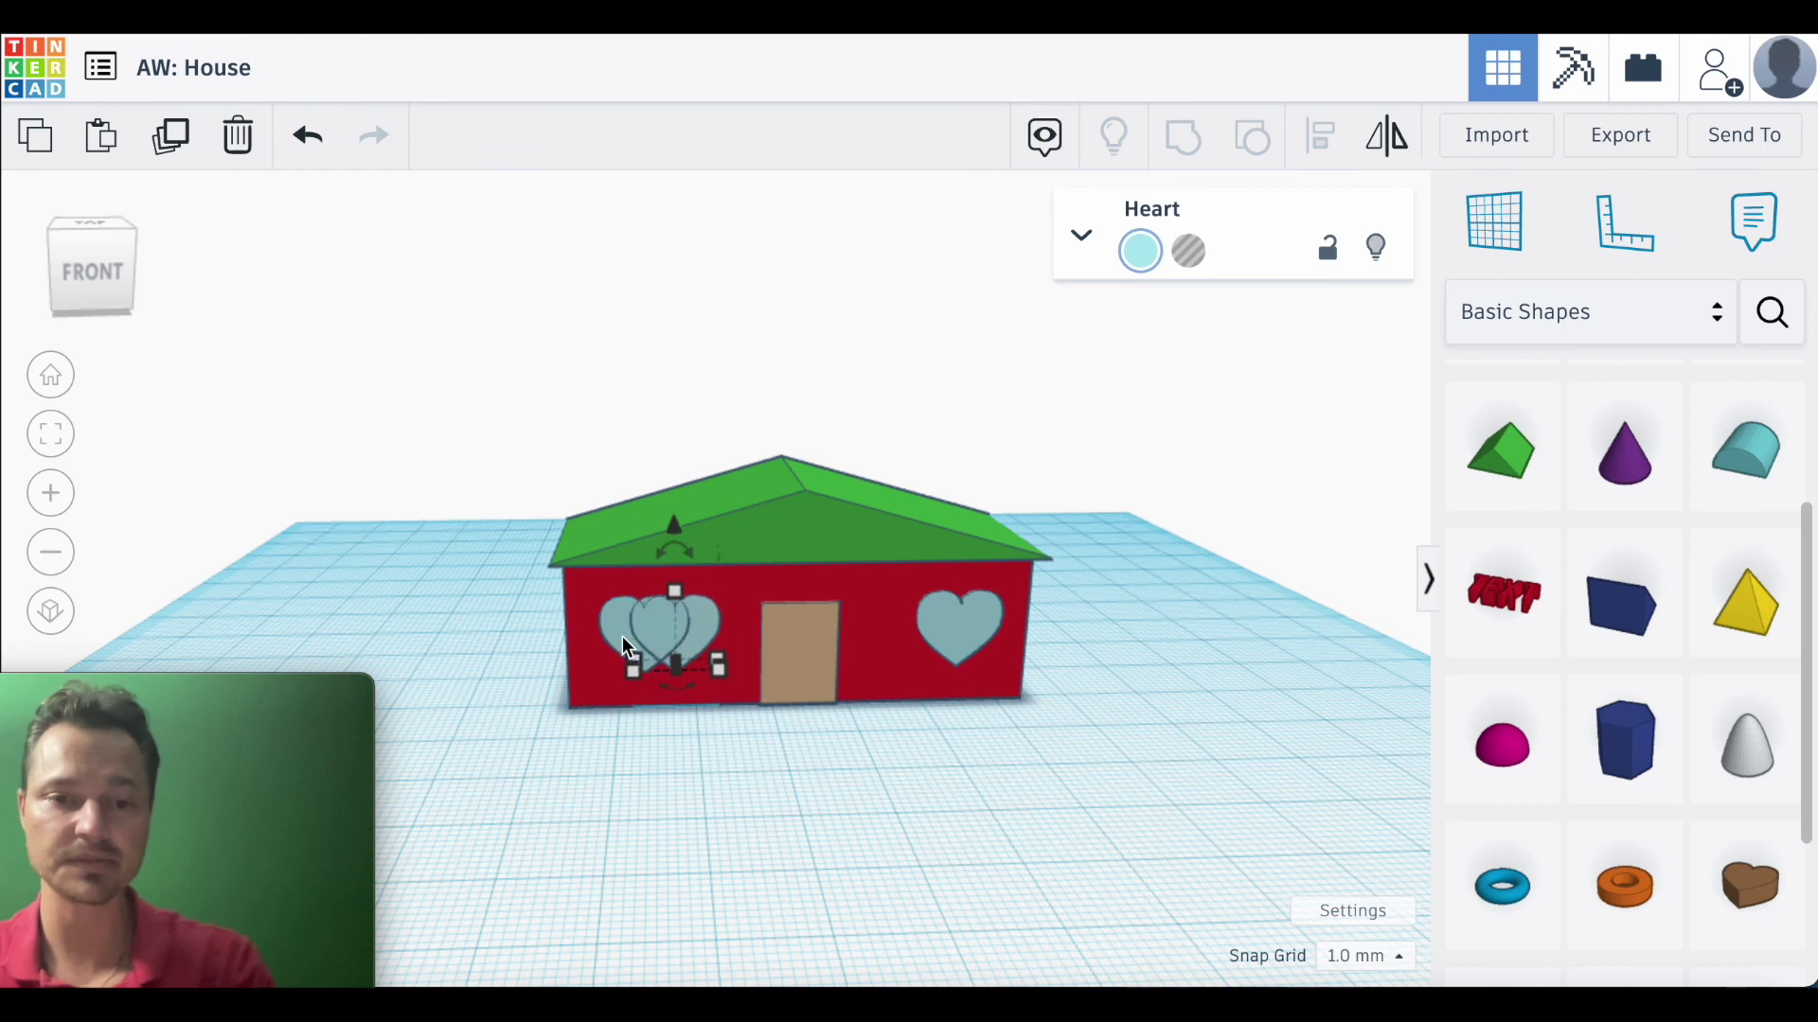
key("Delete")
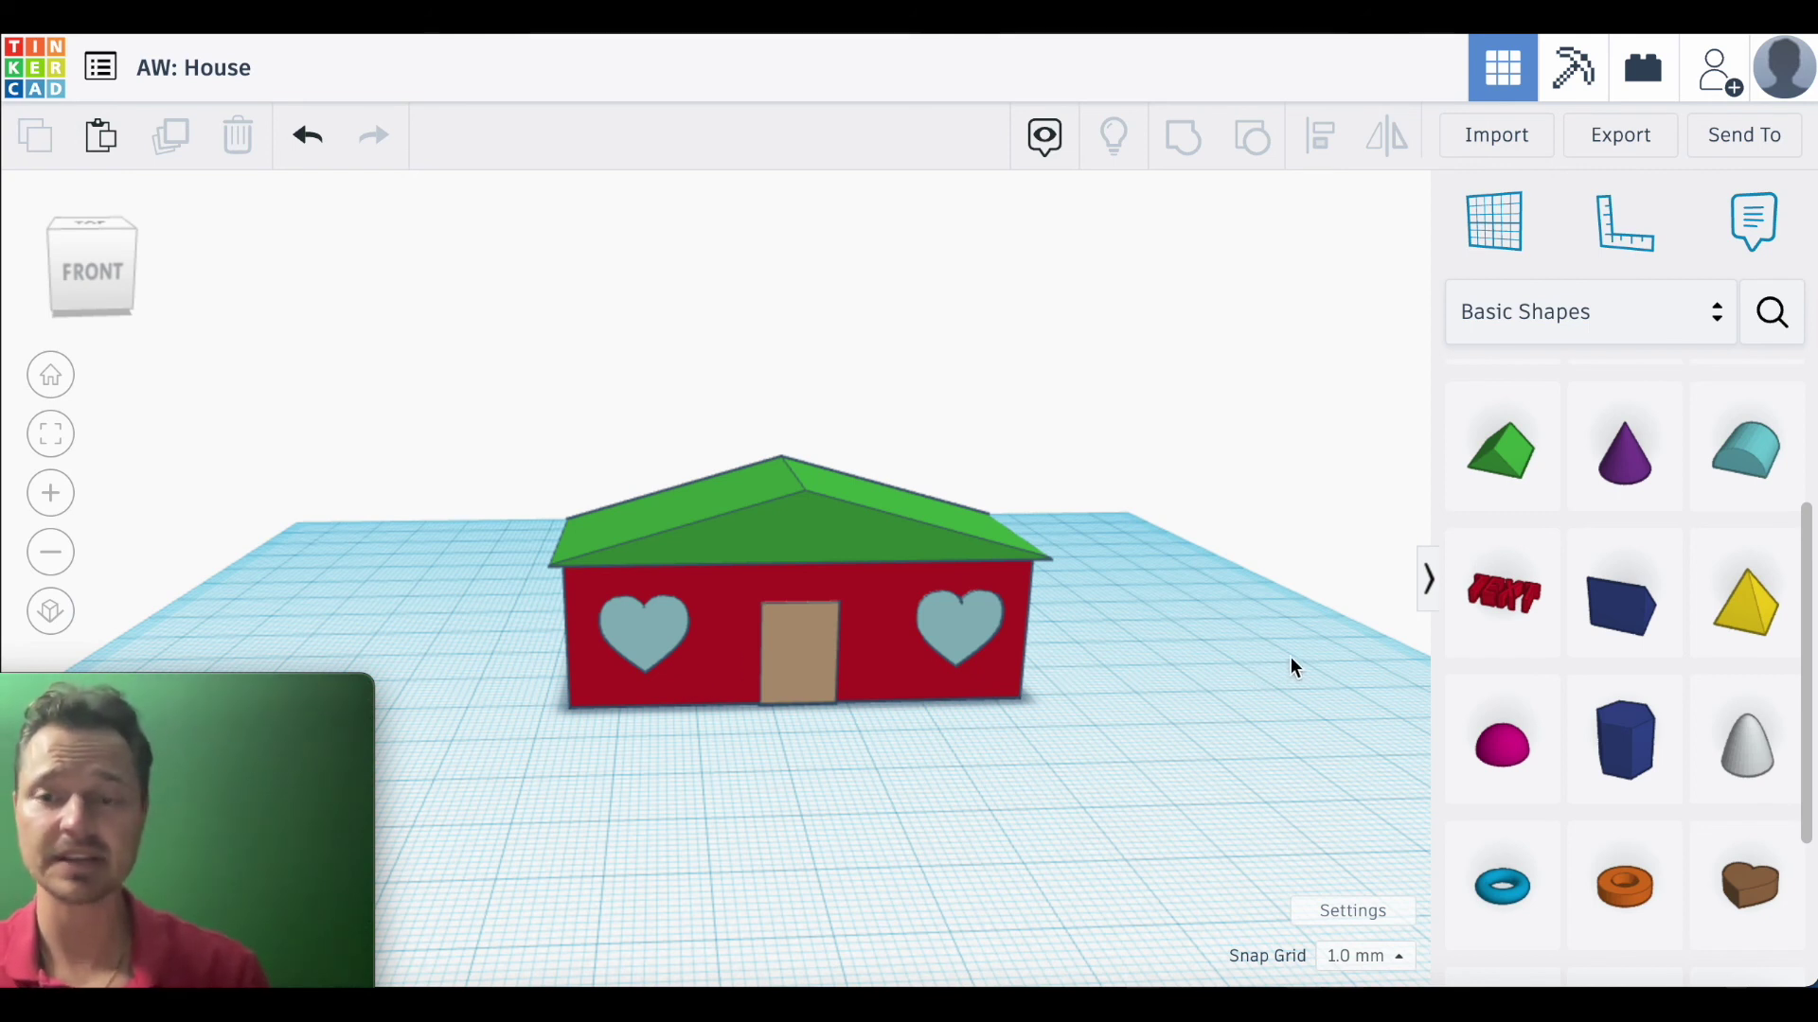
- Switch the shape library to Structures & Scenery and load more shapes until the palm tree shows
left_click(1719, 327)
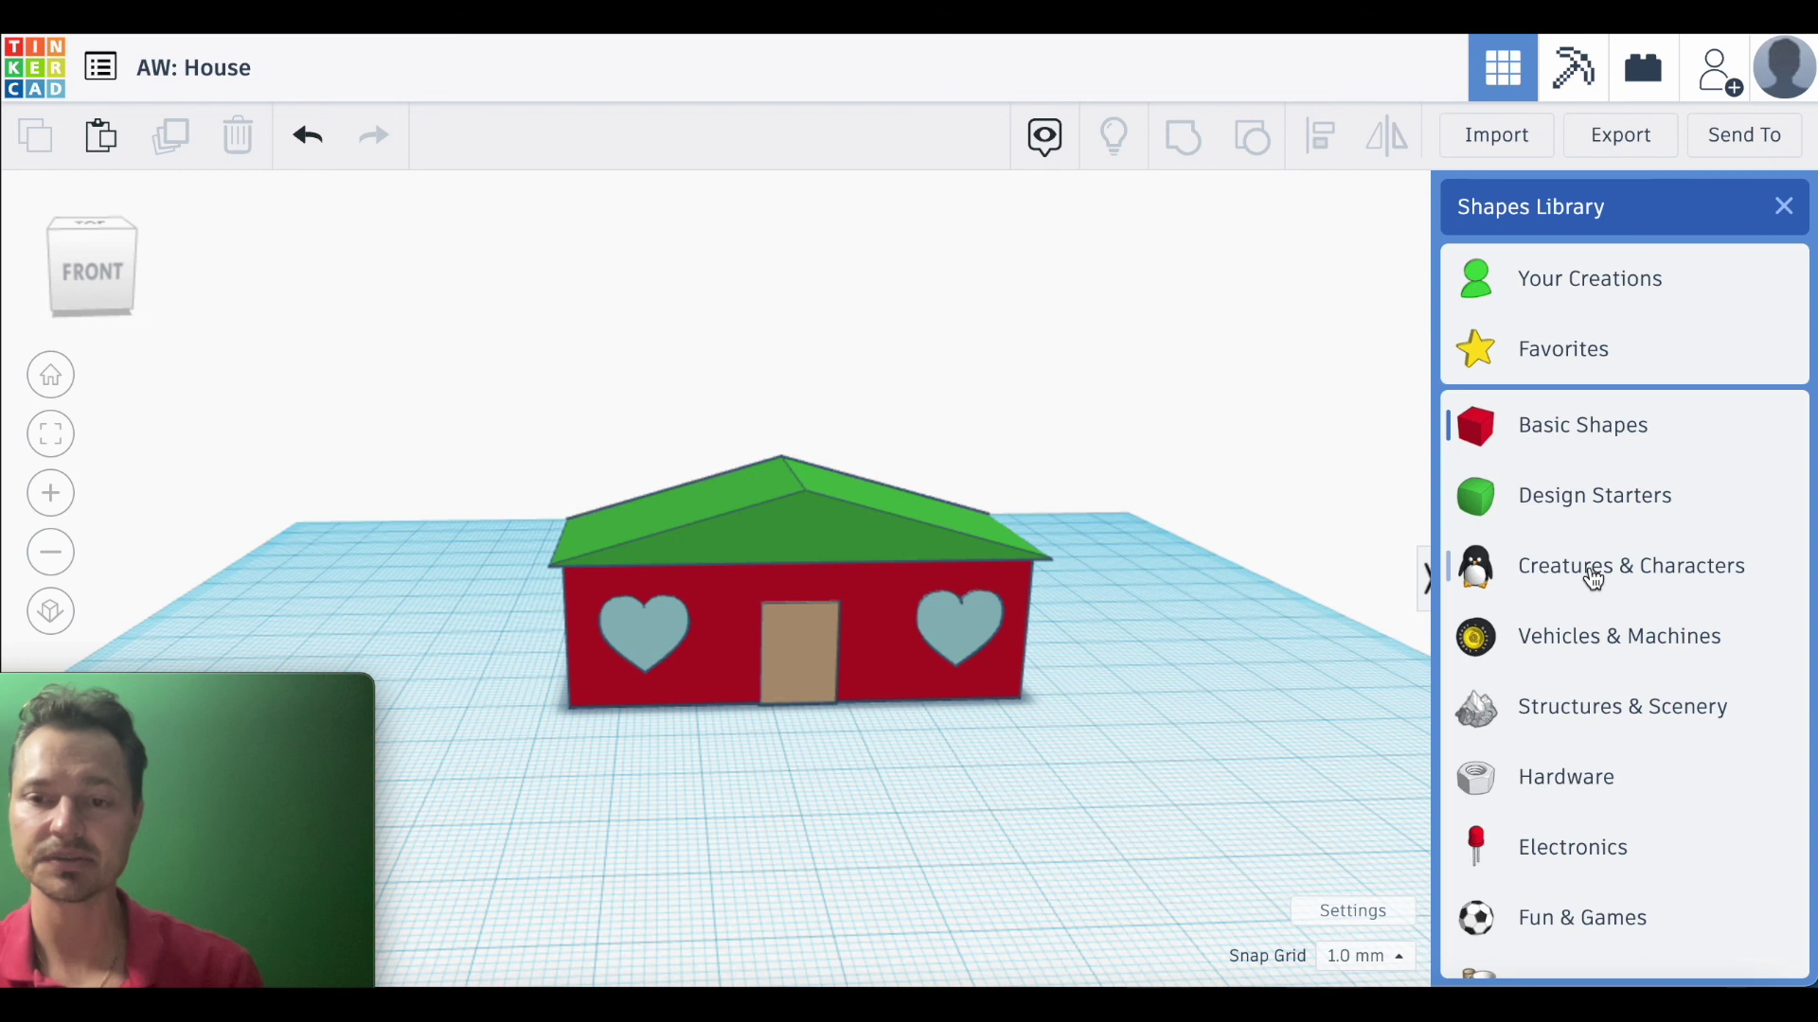
left_click(1557, 718)
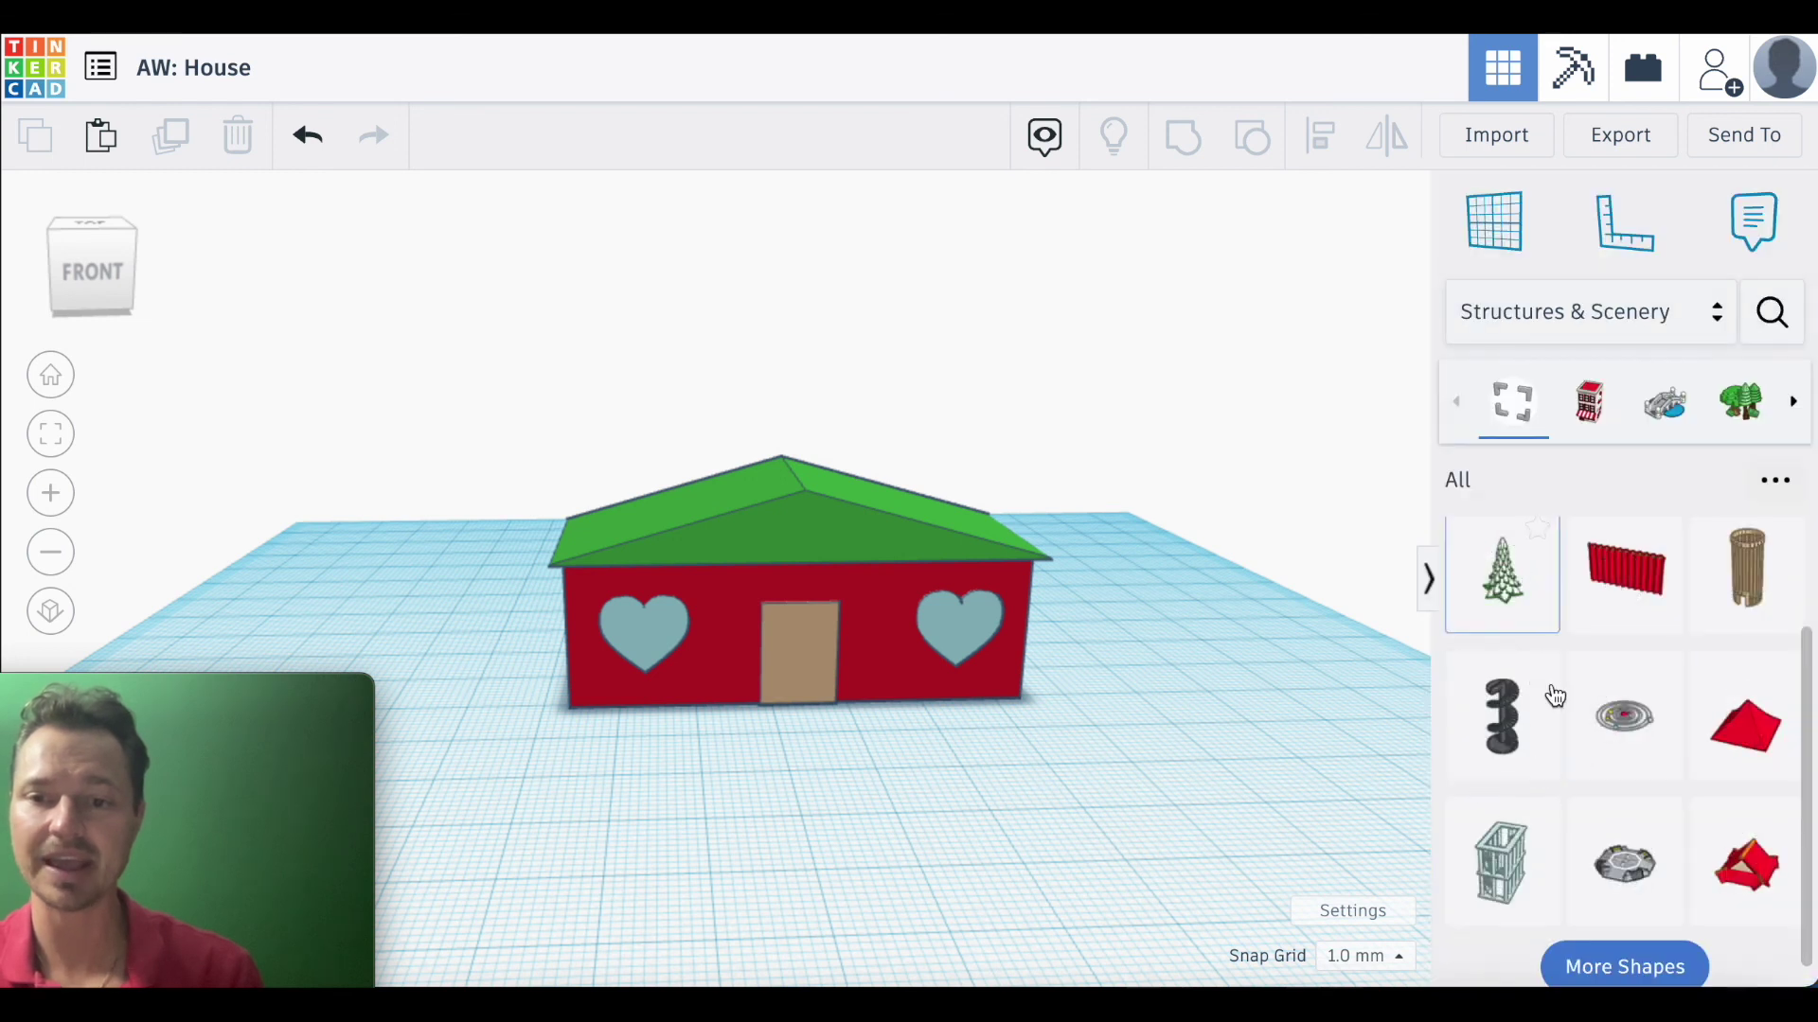
scroll(1652, 852, "down", 1)
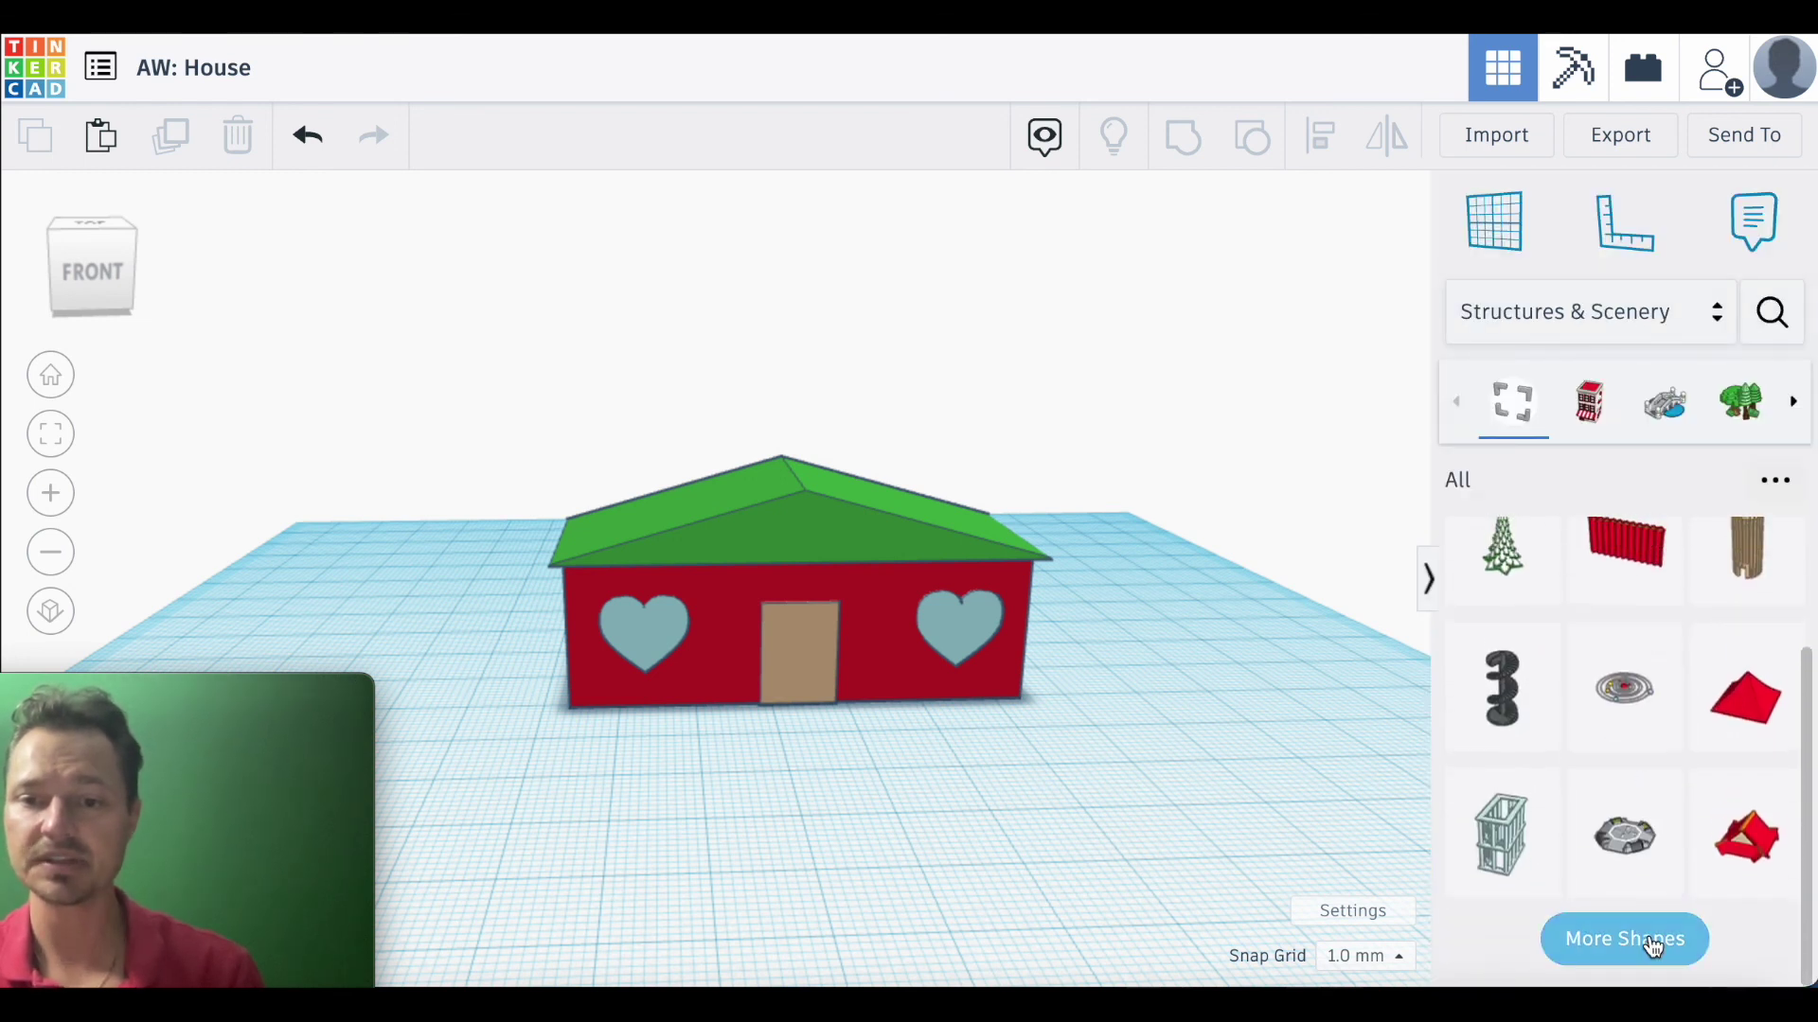
left_click(1649, 947)
scroll(1644, 771, "down", 5)
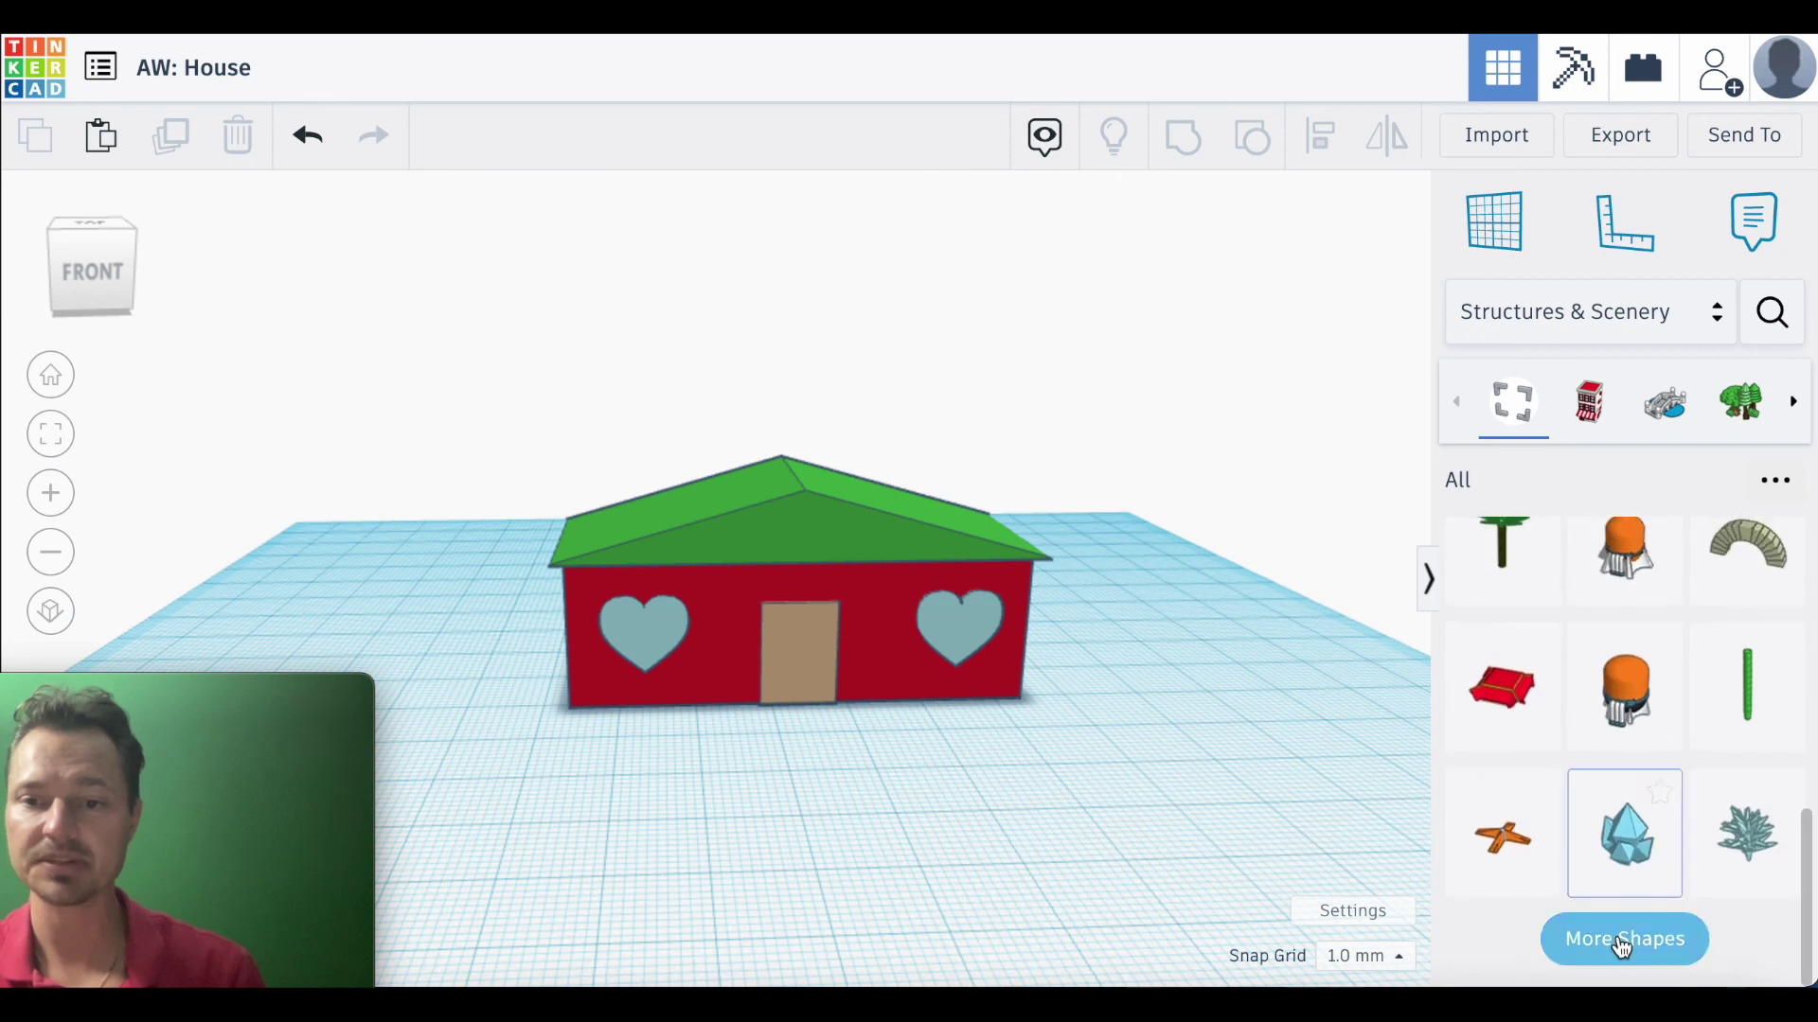
left_click(1649, 961)
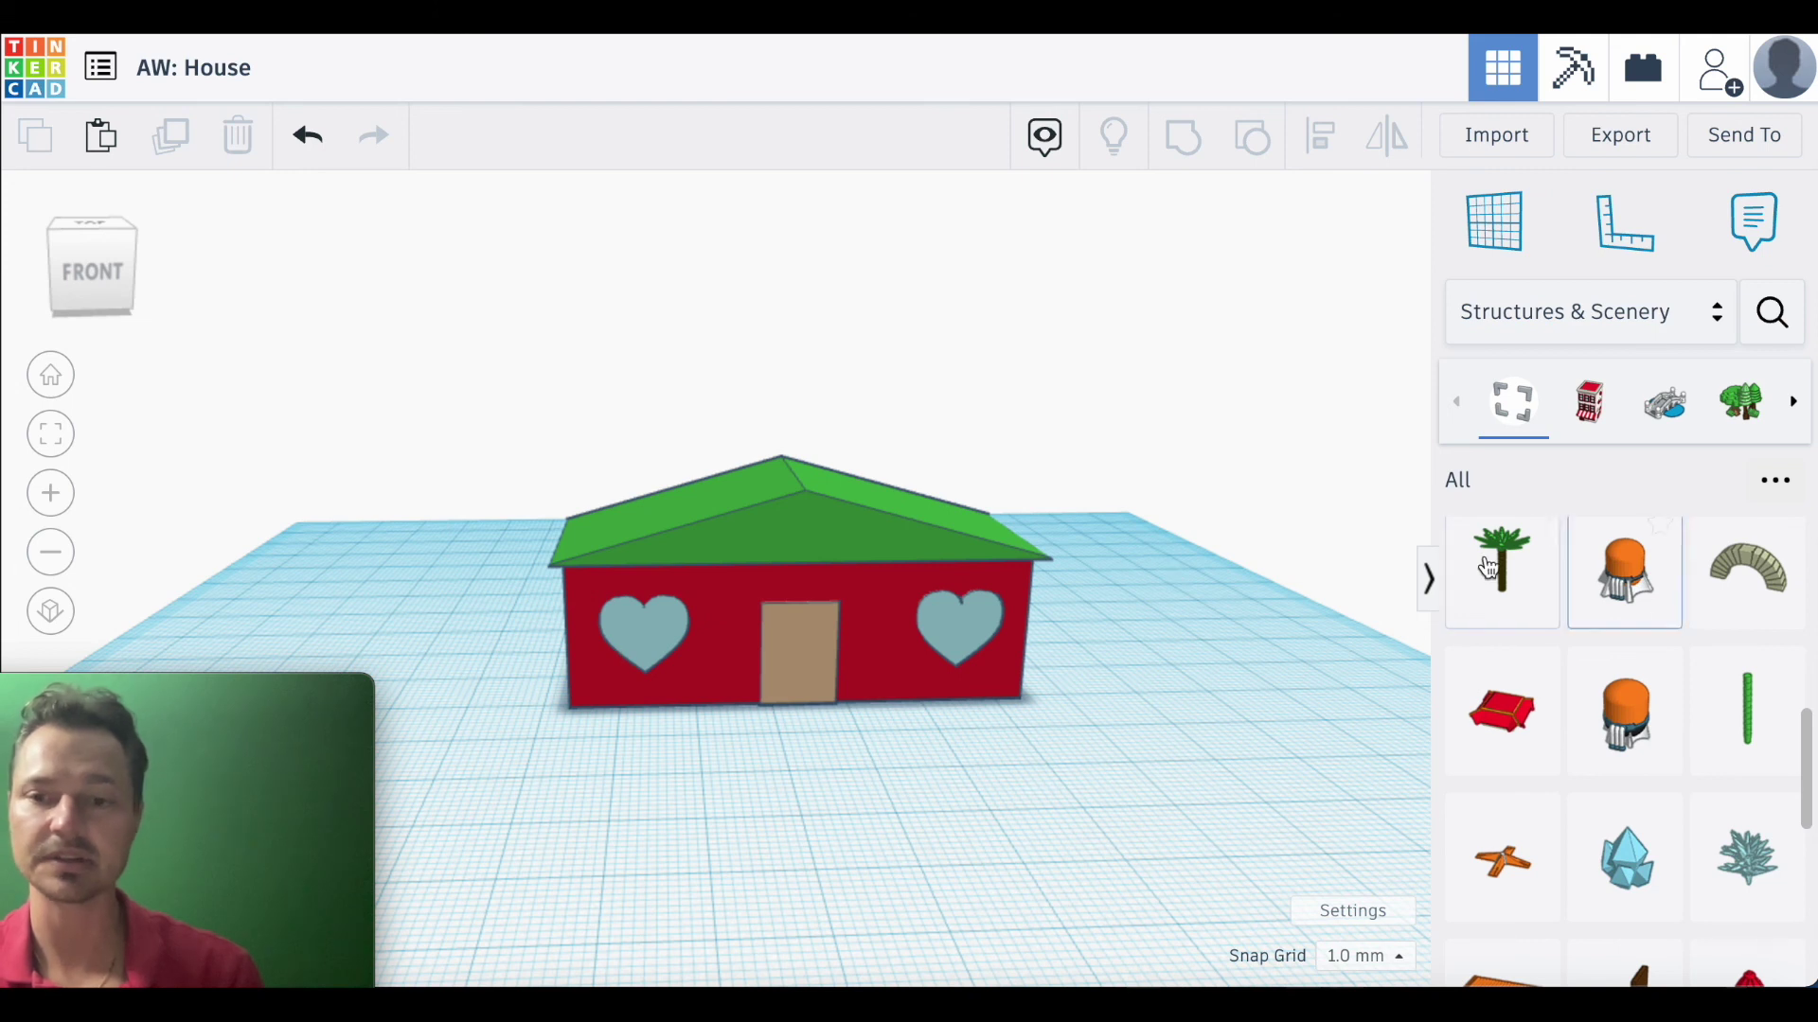
- Place a Palm Tree, shrink it to about 38 mm across, and stand it right of the house
left_click_drag(1502, 568, 1151, 713)
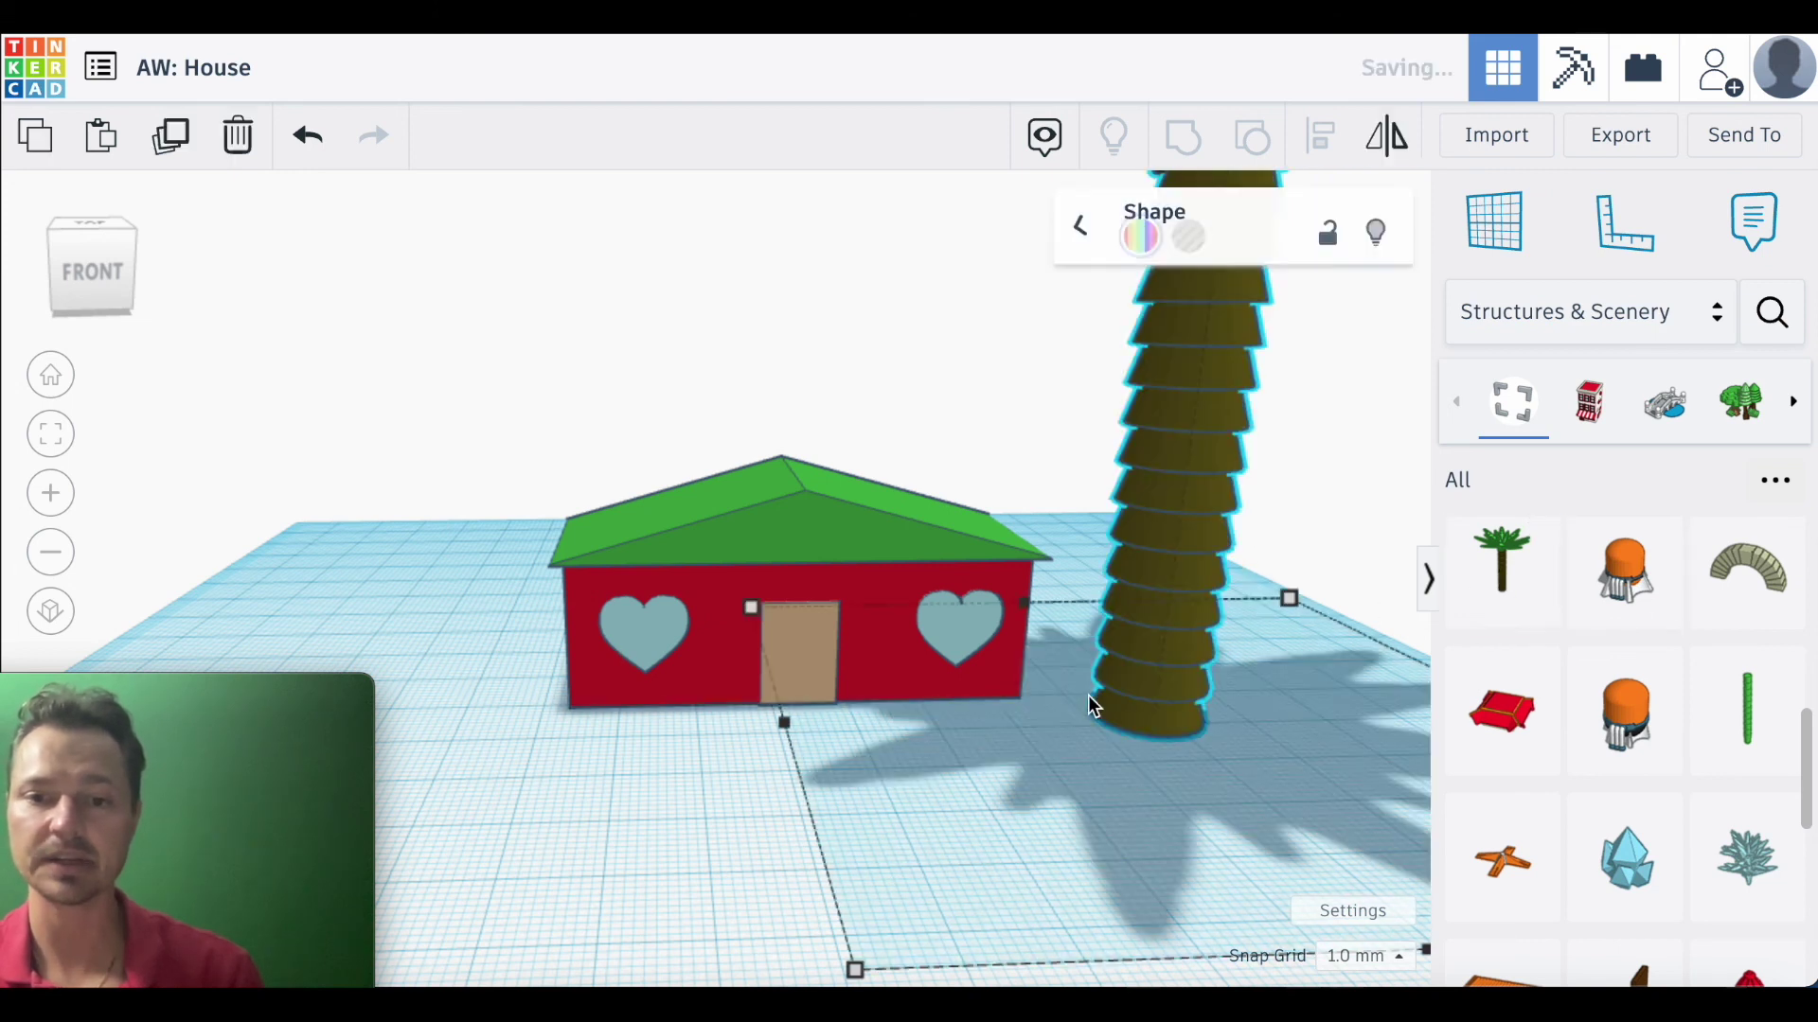
scroll(974, 685, "down", 5)
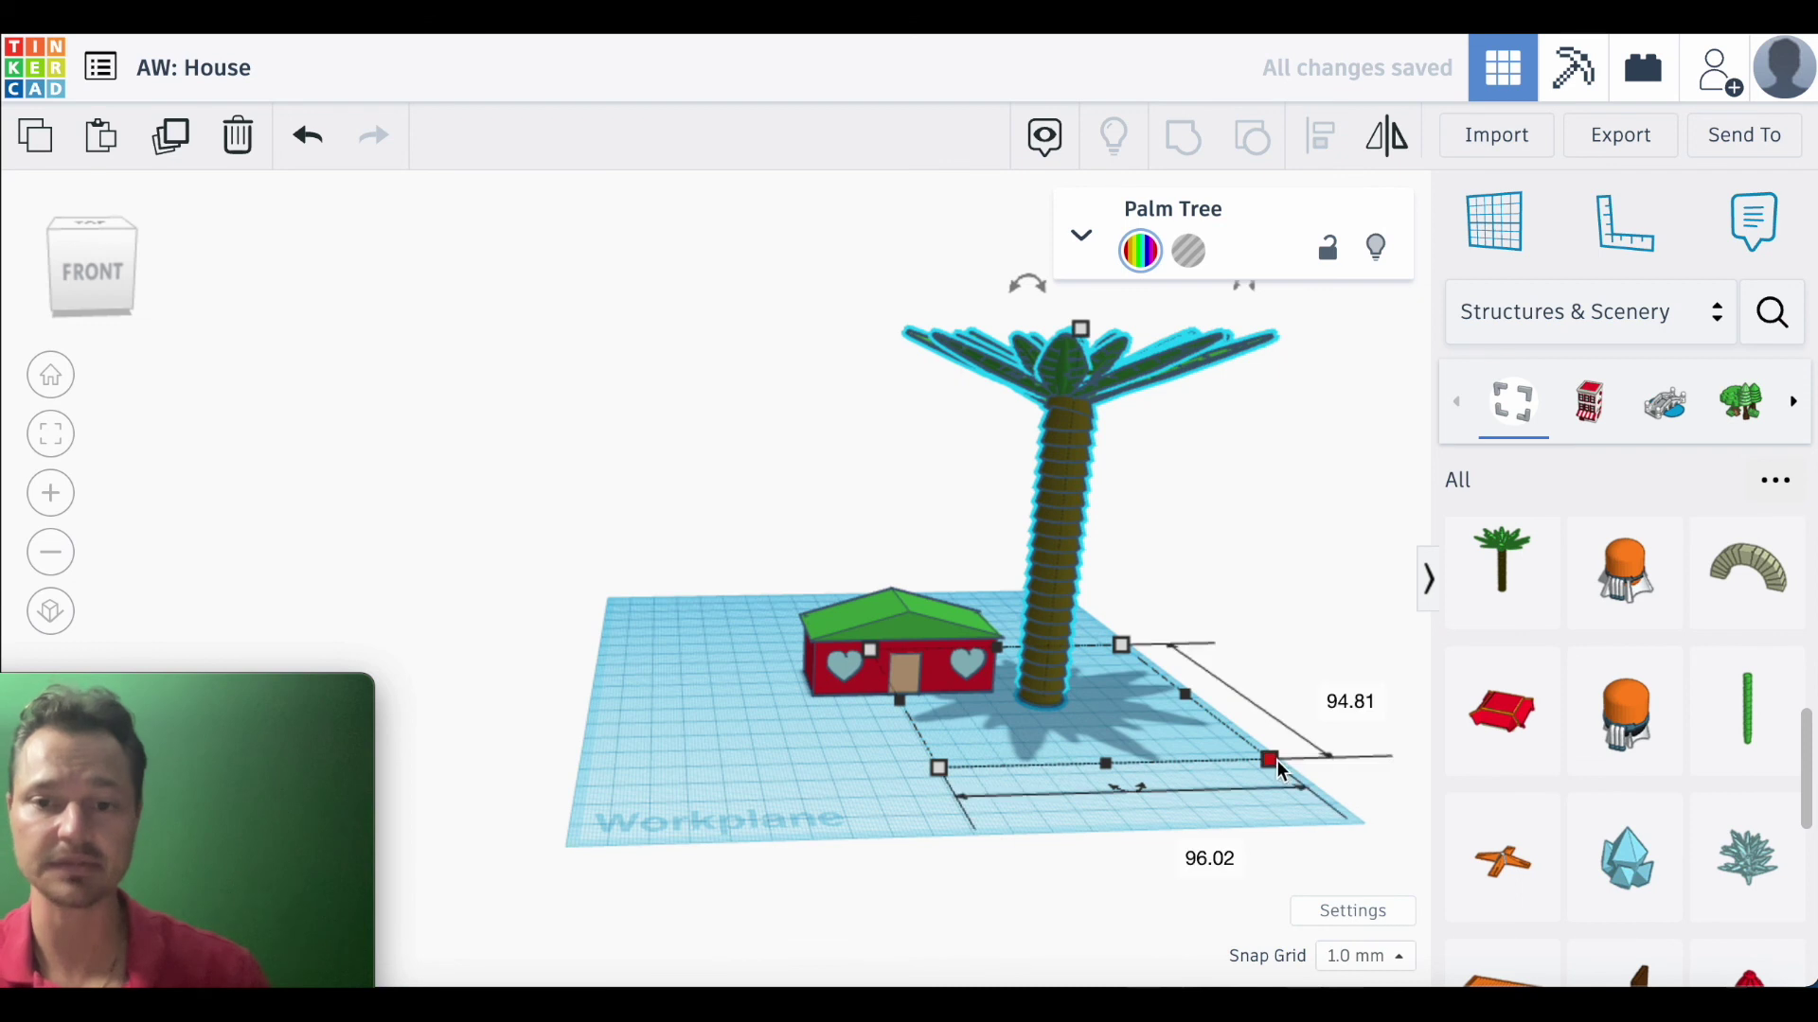
left_click_drag(1270, 758, 946, 633)
left_click_drag(927, 548, 1117, 636)
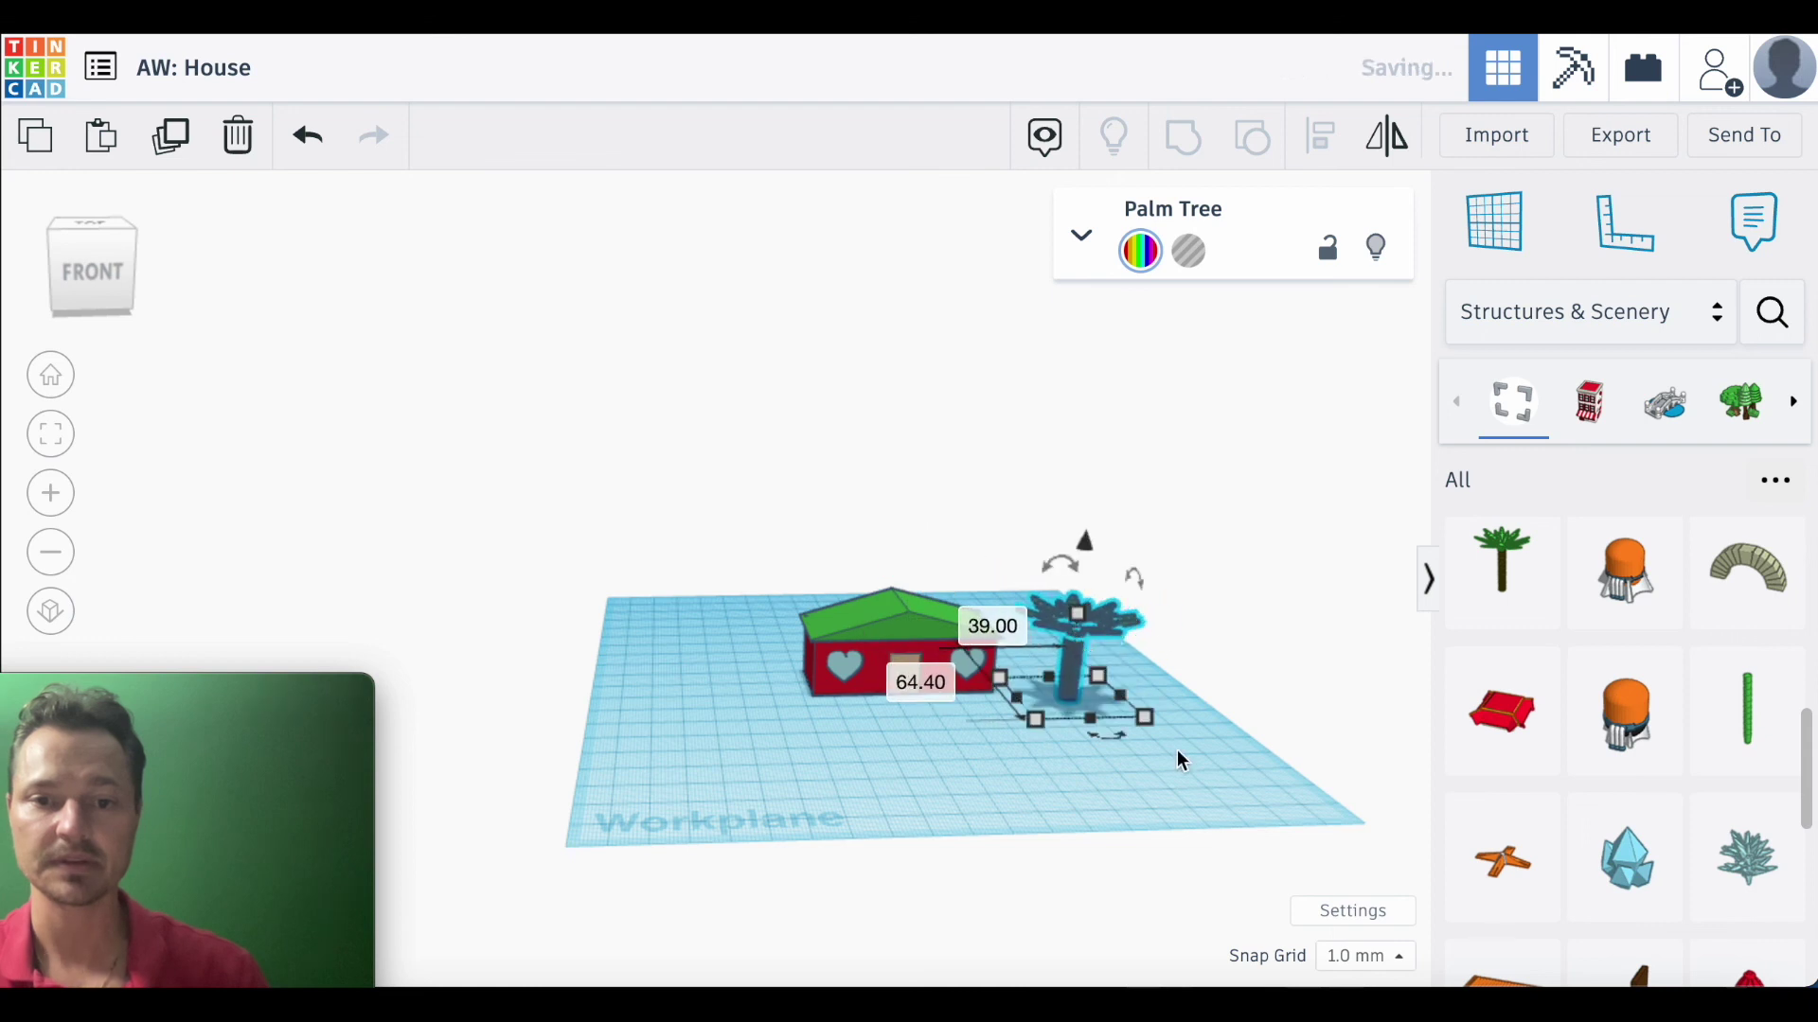
left_click(1258, 792)
right_click_drag(1258, 791, 1089, 763)
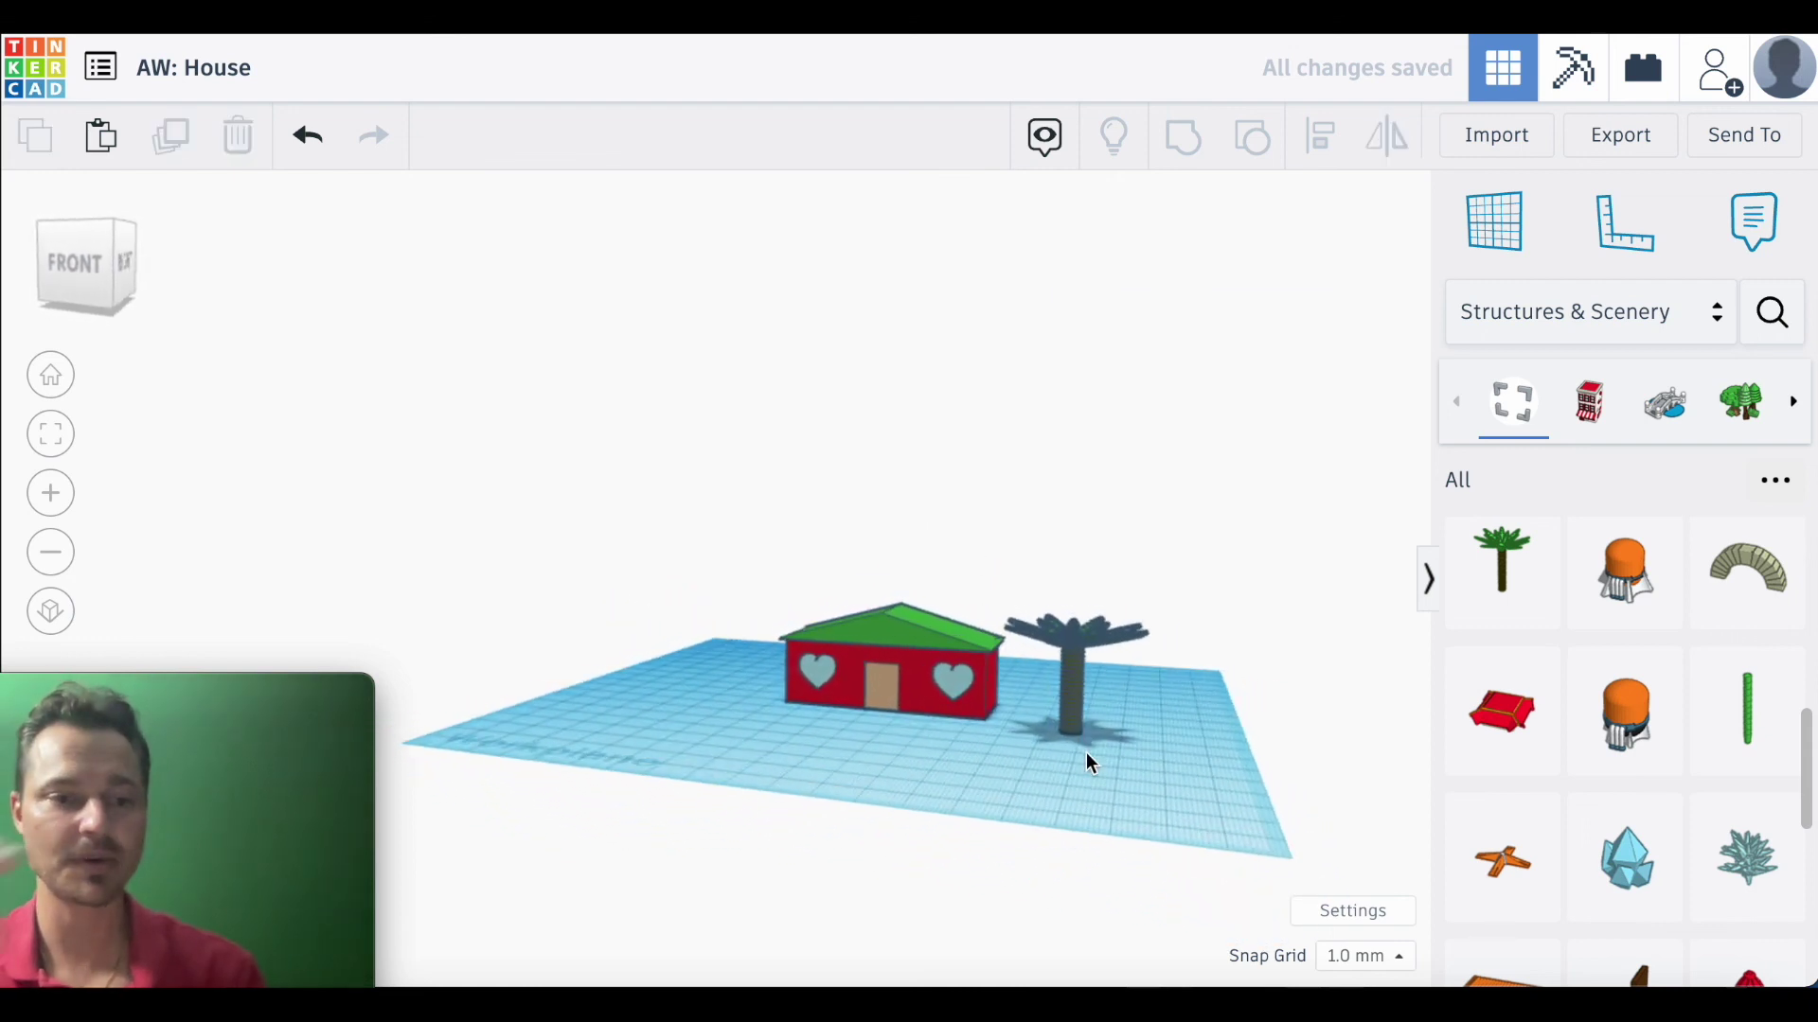